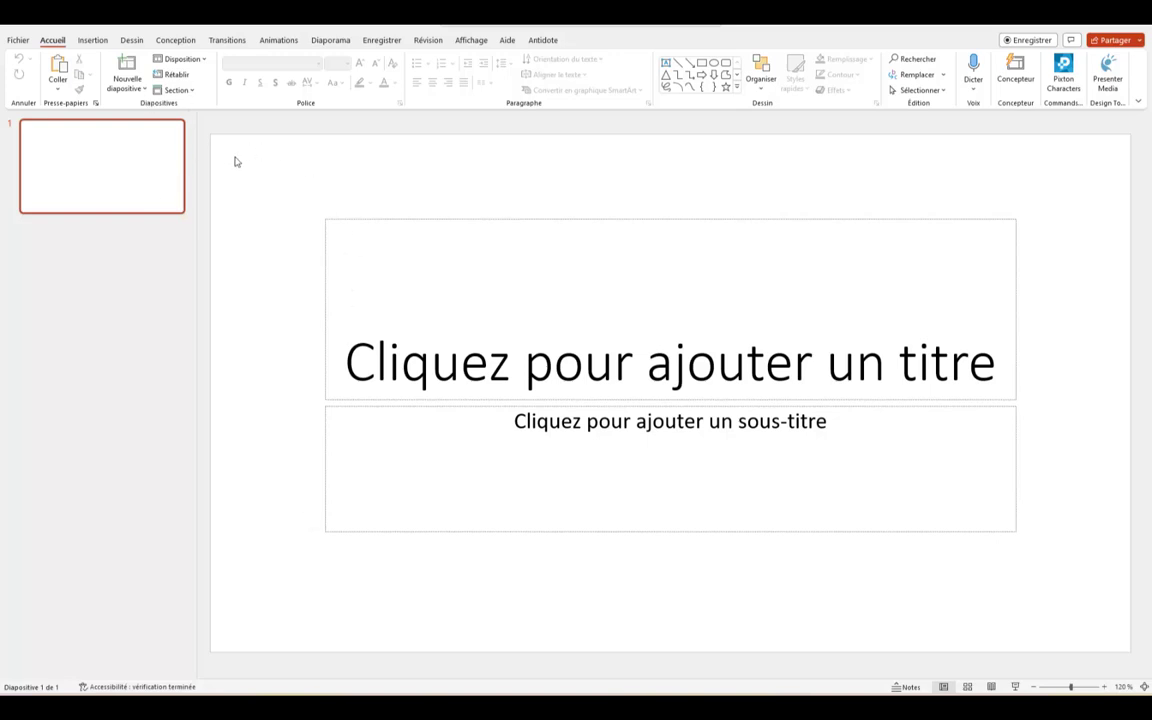
Step: Apply the Vide (blank) layout to the slide and open the online 3D models library
click(183, 59)
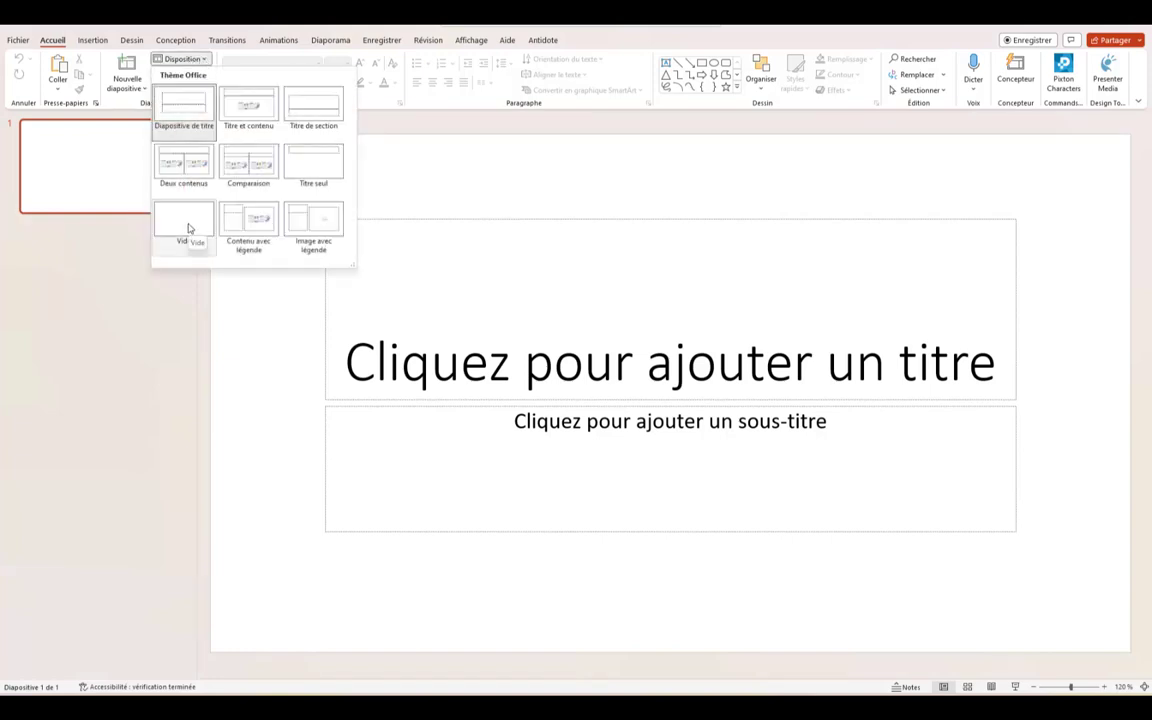
click(187, 227)
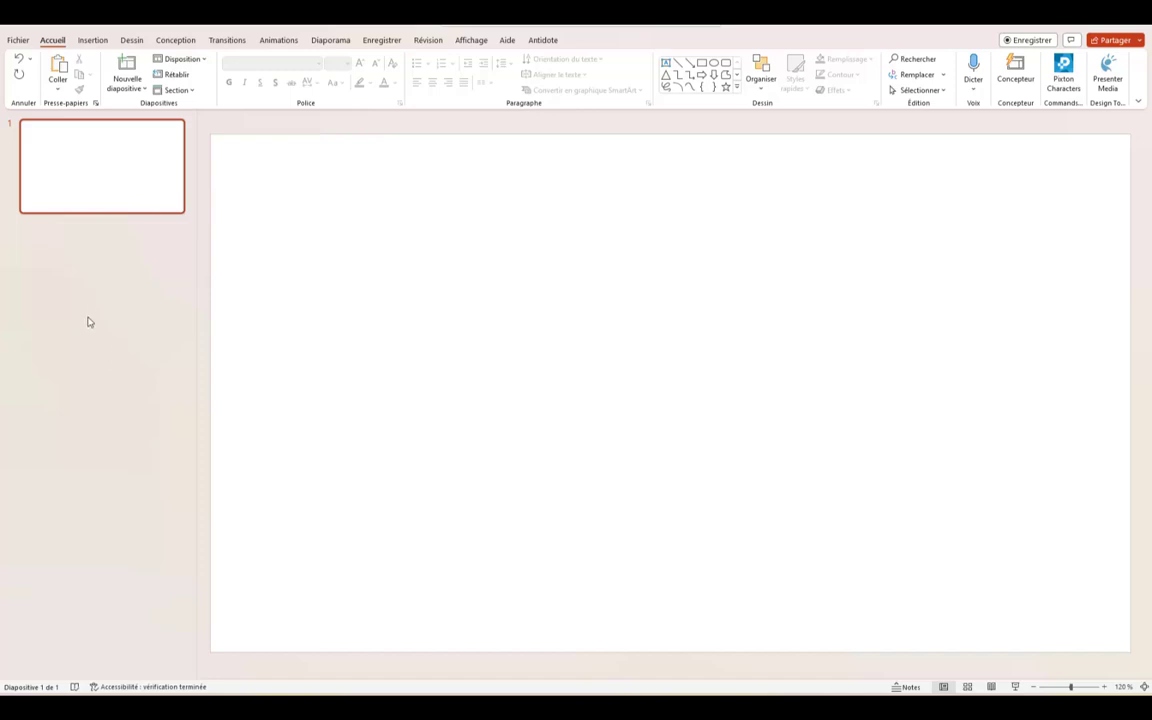
click(91, 41)
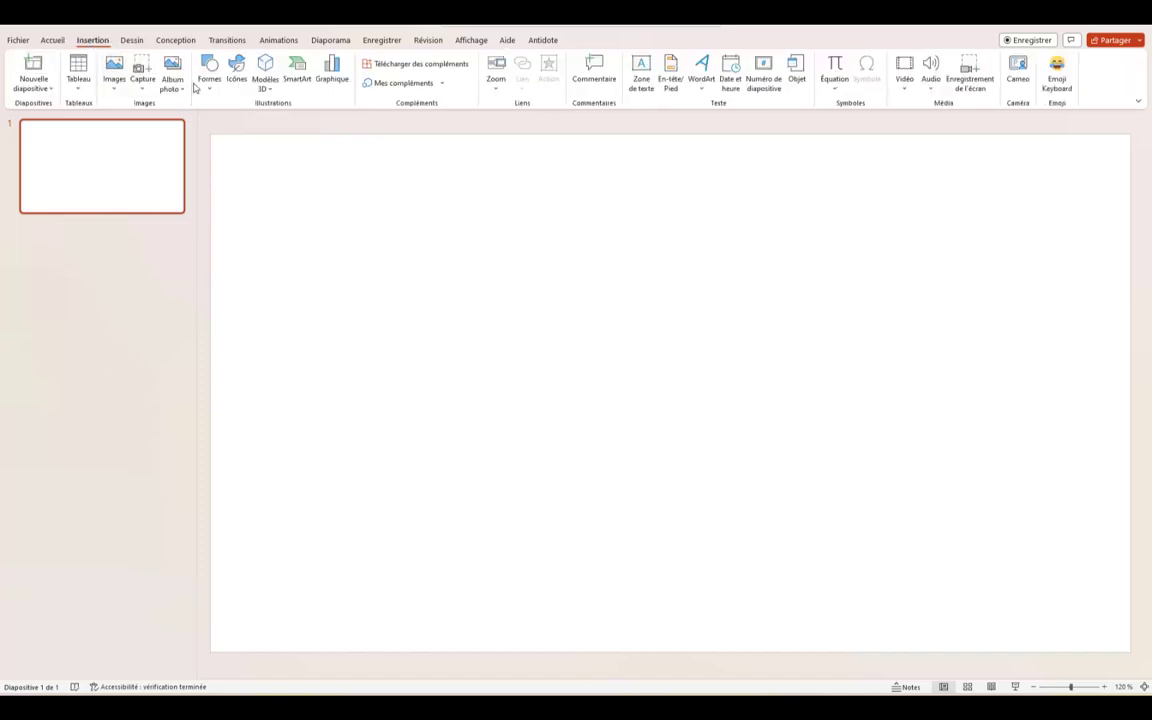
click(267, 89)
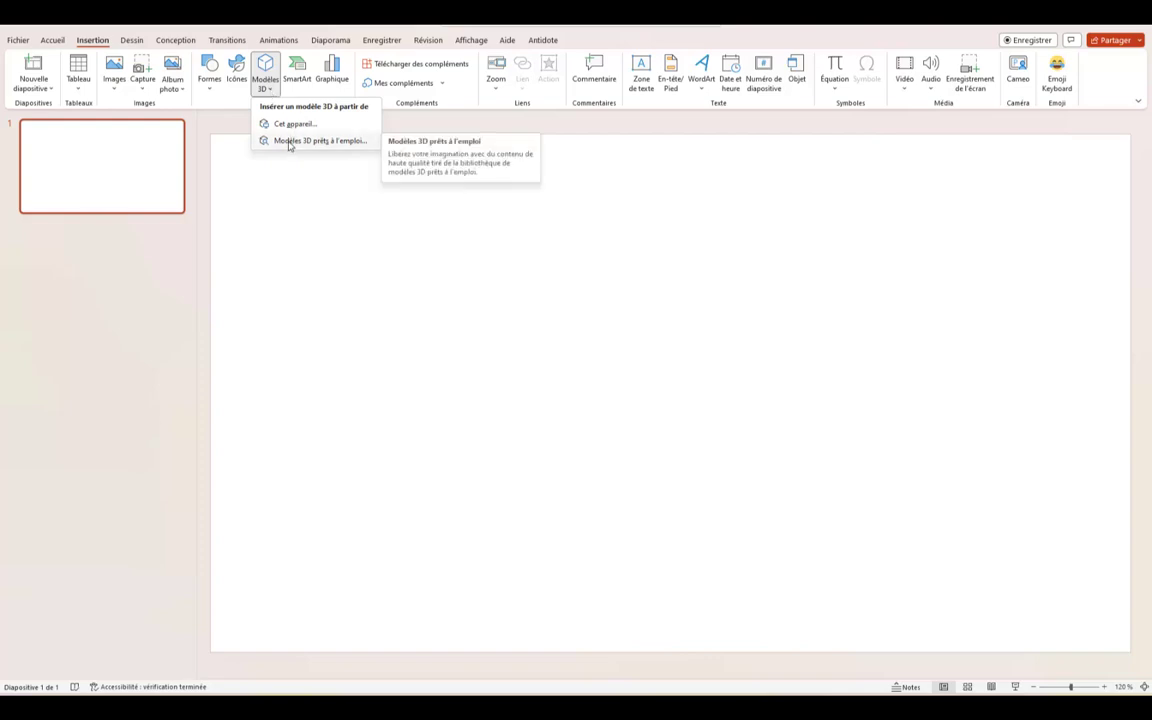
click(289, 142)
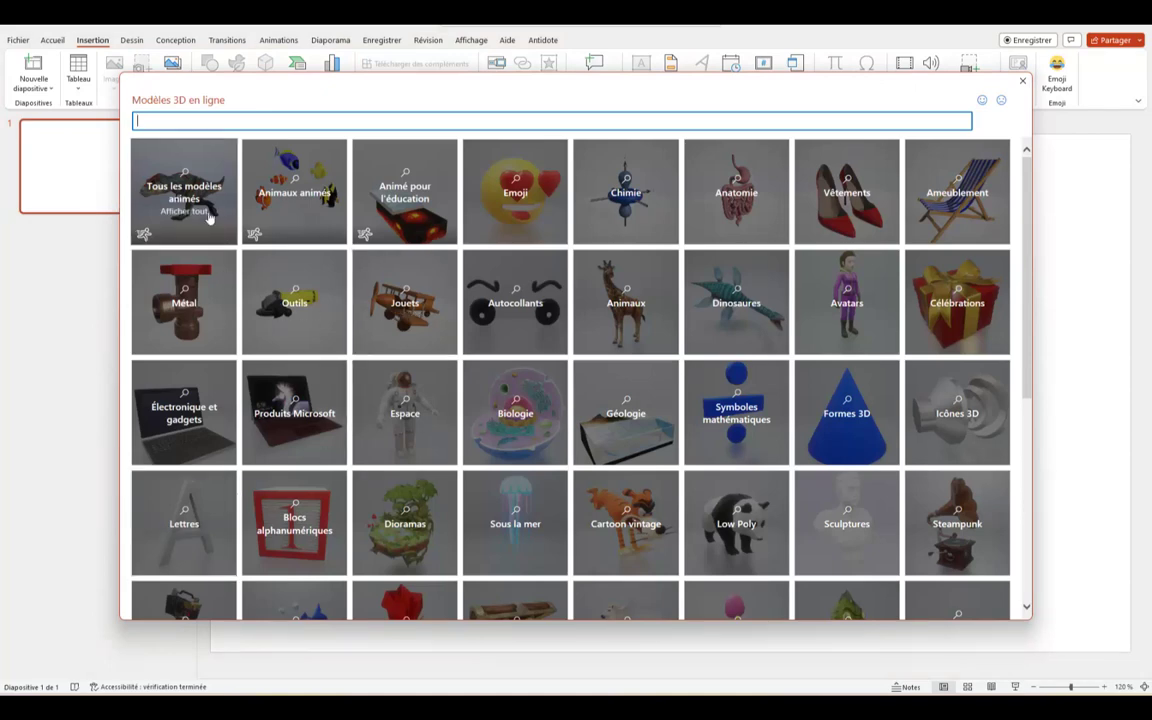
click(301, 194)
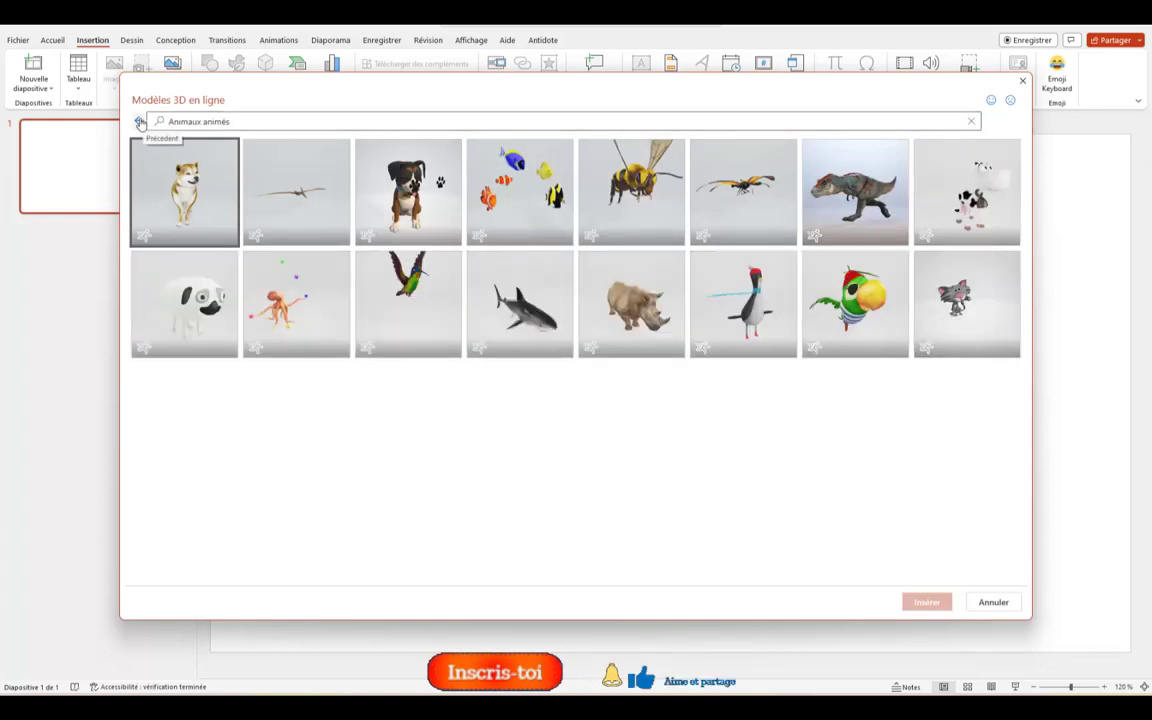
click(140, 121)
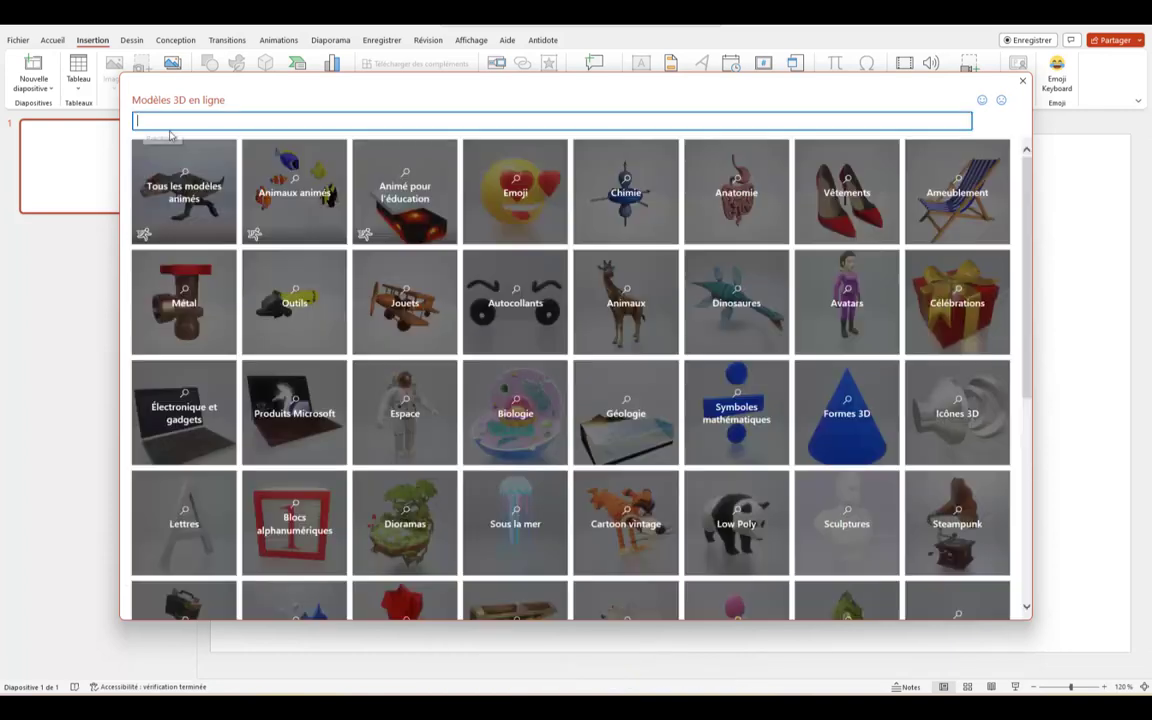
click(382, 178)
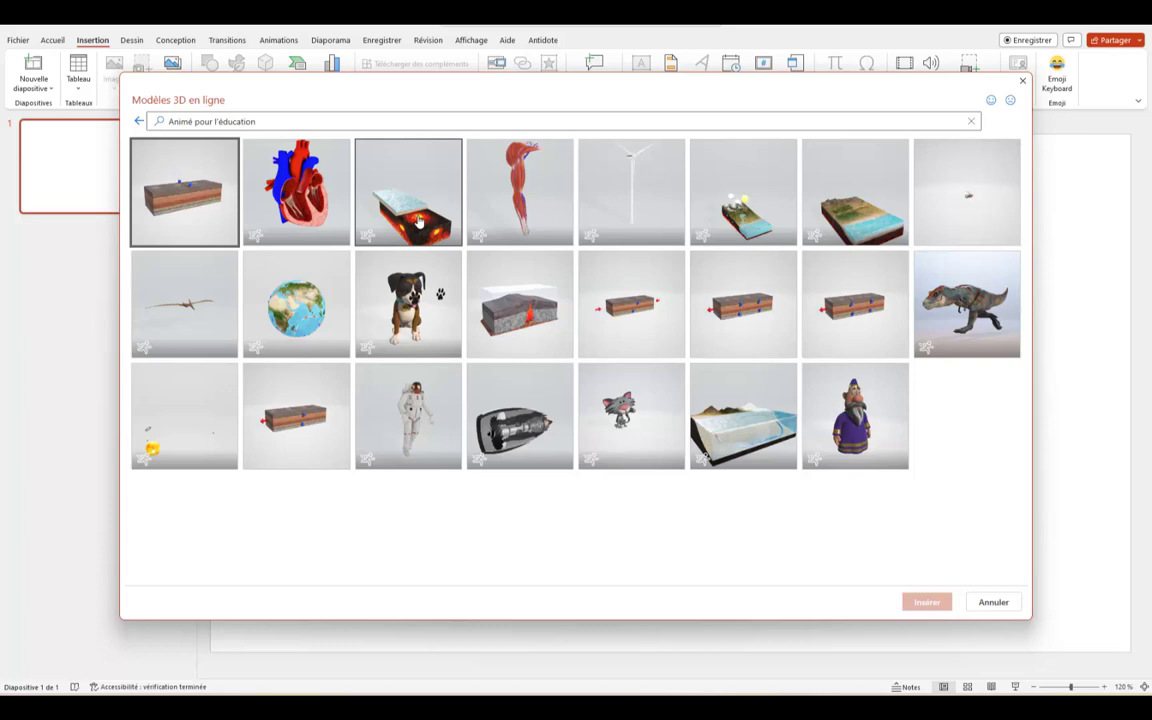
click(140, 121)
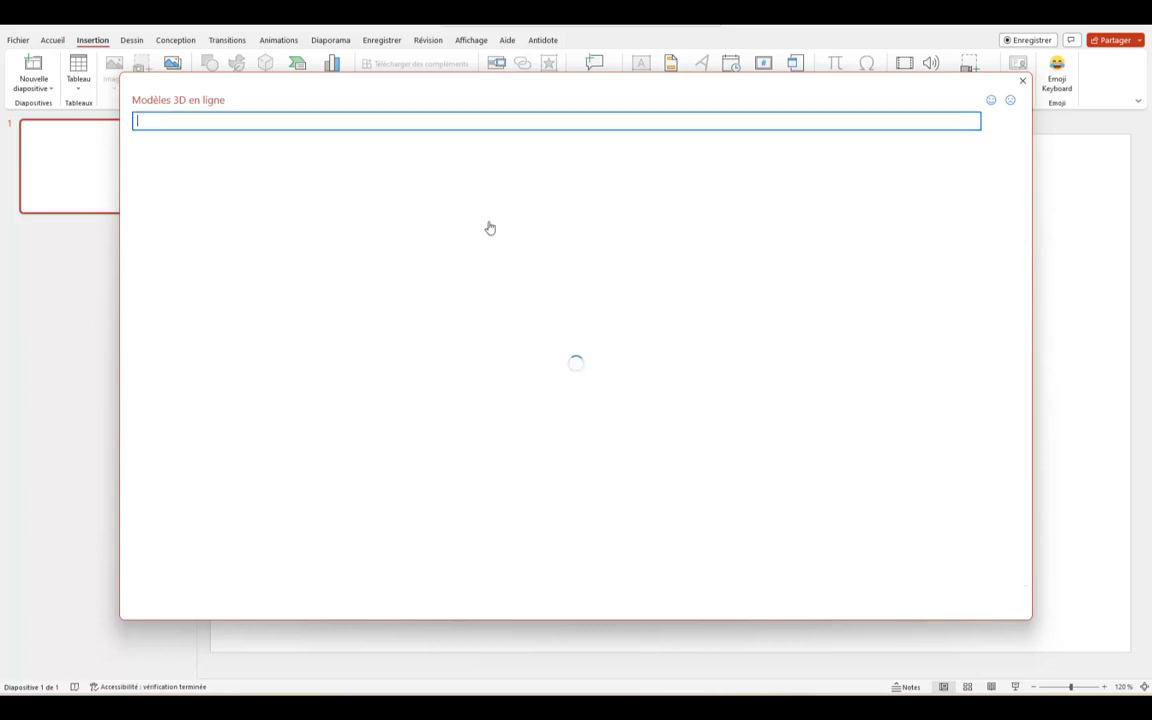
click(490, 226)
scroll(509, 333, down, 1)
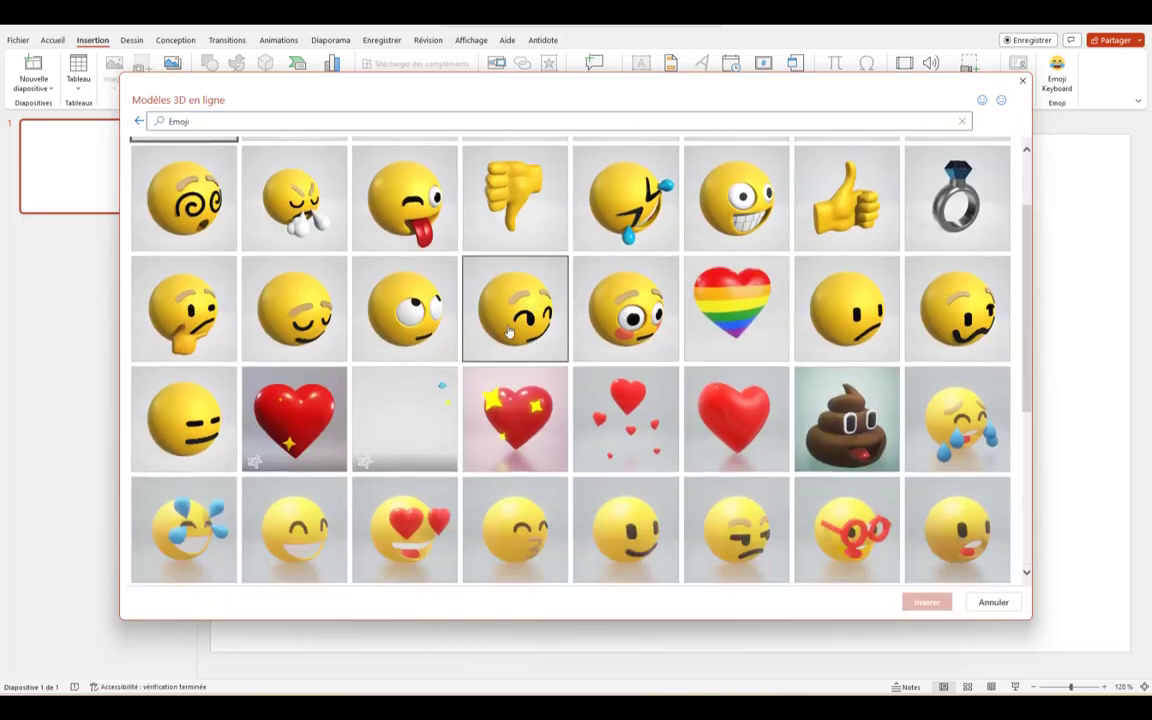
scroll(509, 333, up, 1)
click(218, 118)
click(558, 250)
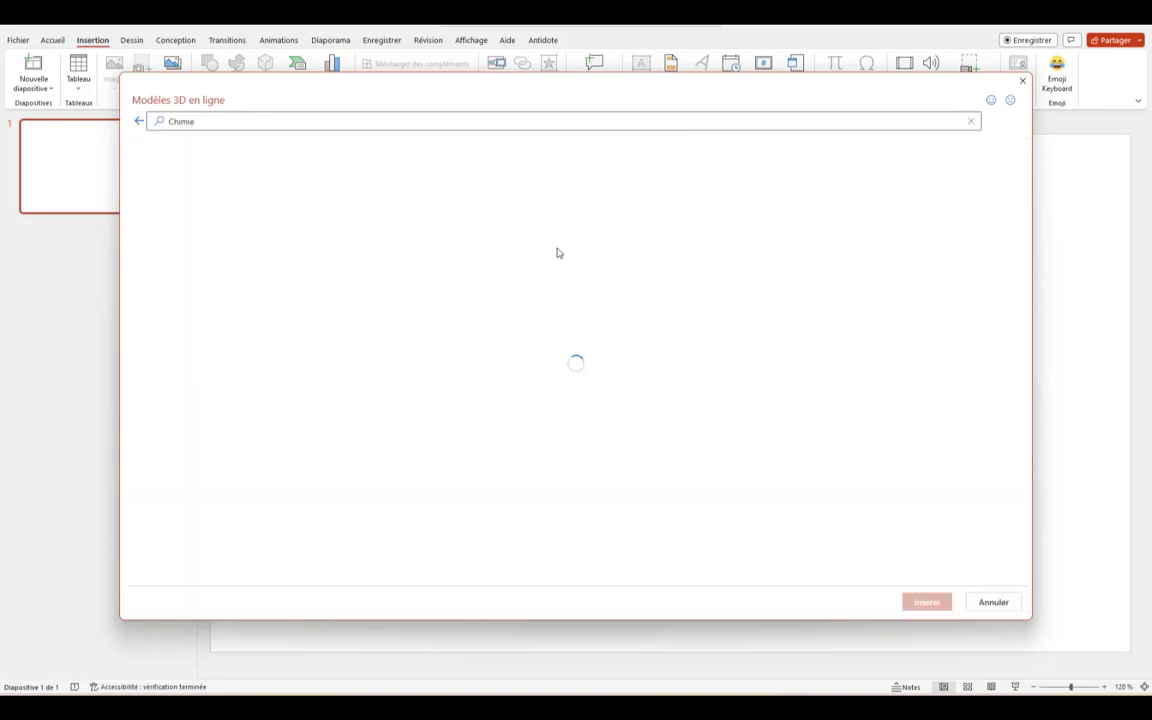
click(140, 121)
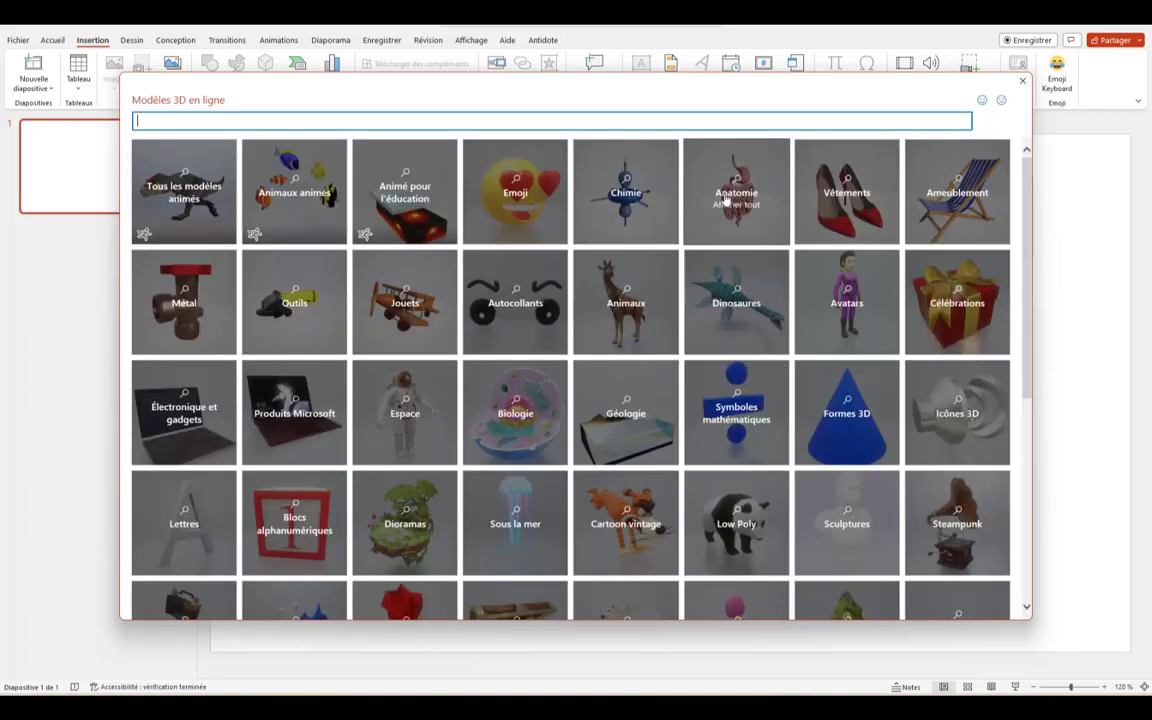
click(738, 194)
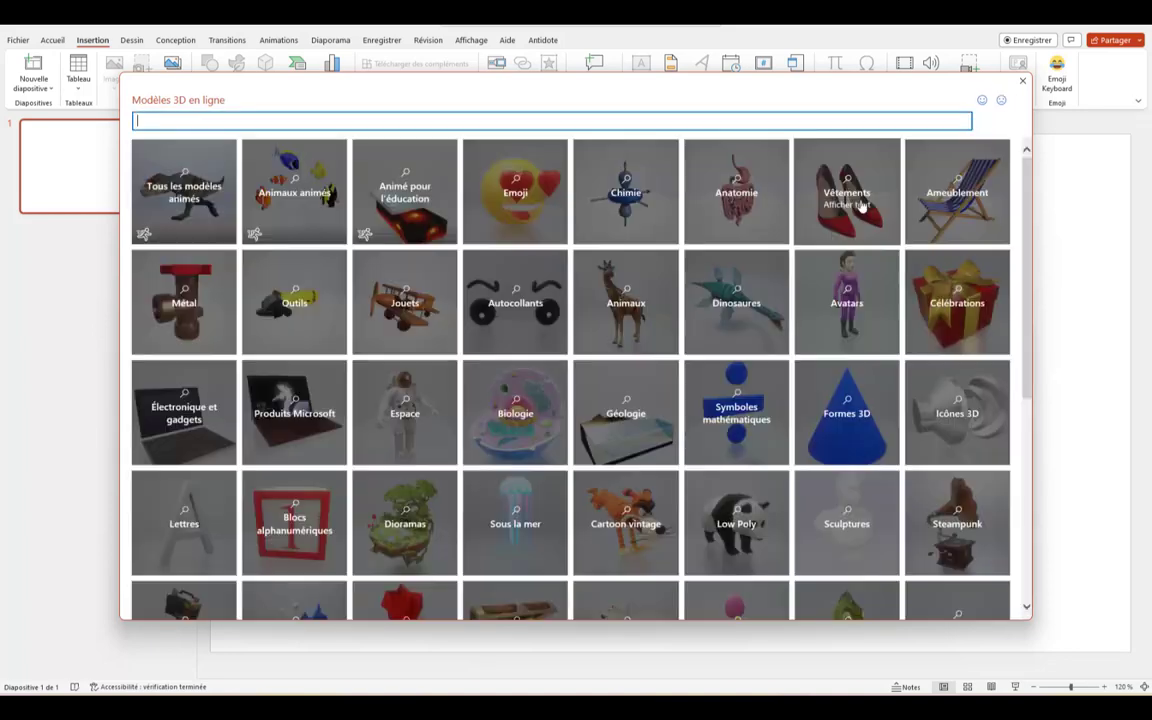
click(850, 195)
click(140, 121)
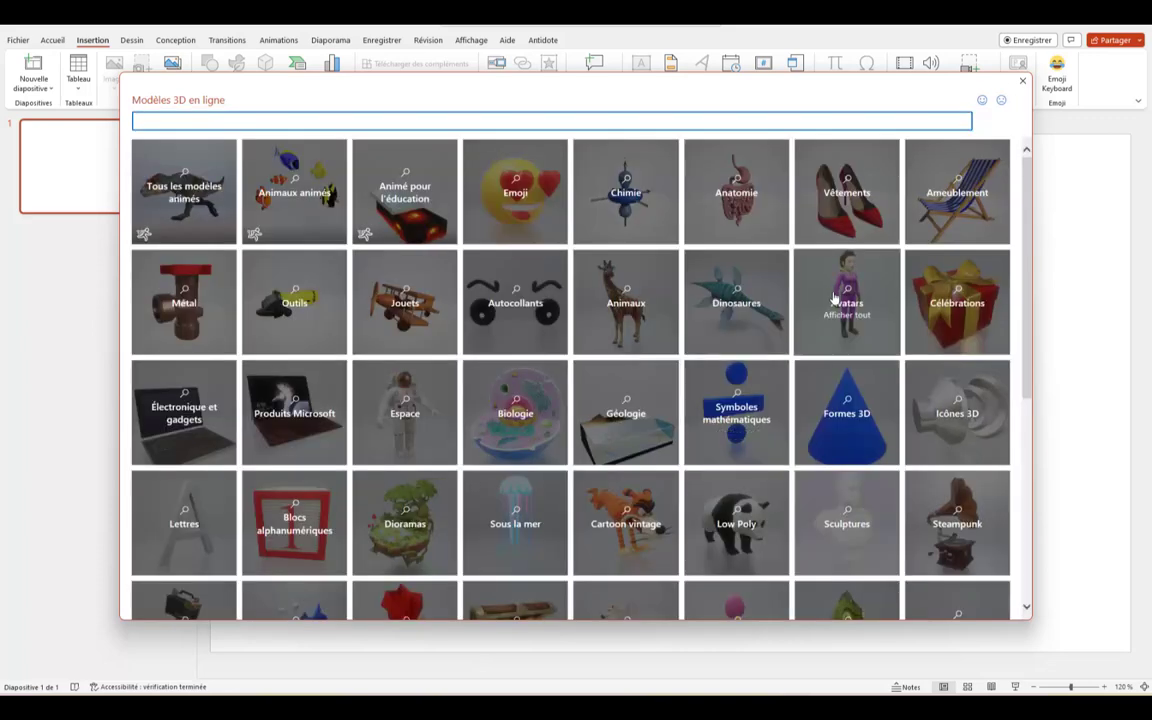
click(826, 311)
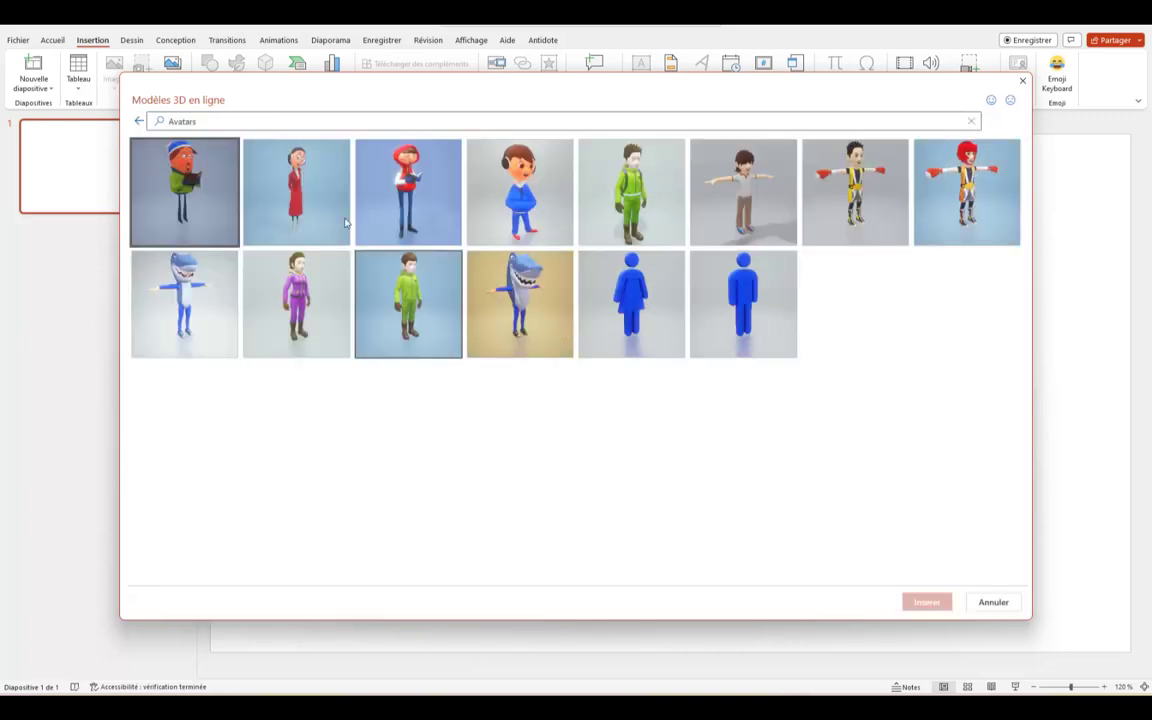
click(140, 121)
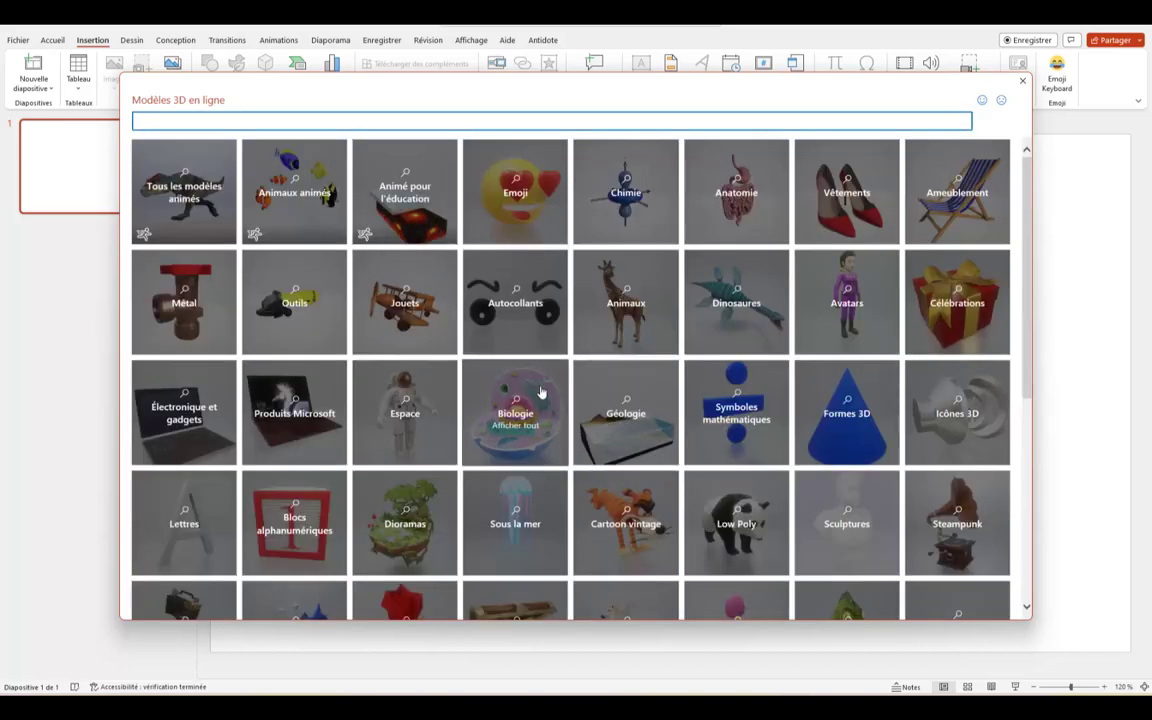
scroll(542, 390, down, 2)
scroll(542, 390, down, 2)
scroll(812, 283, up, 1)
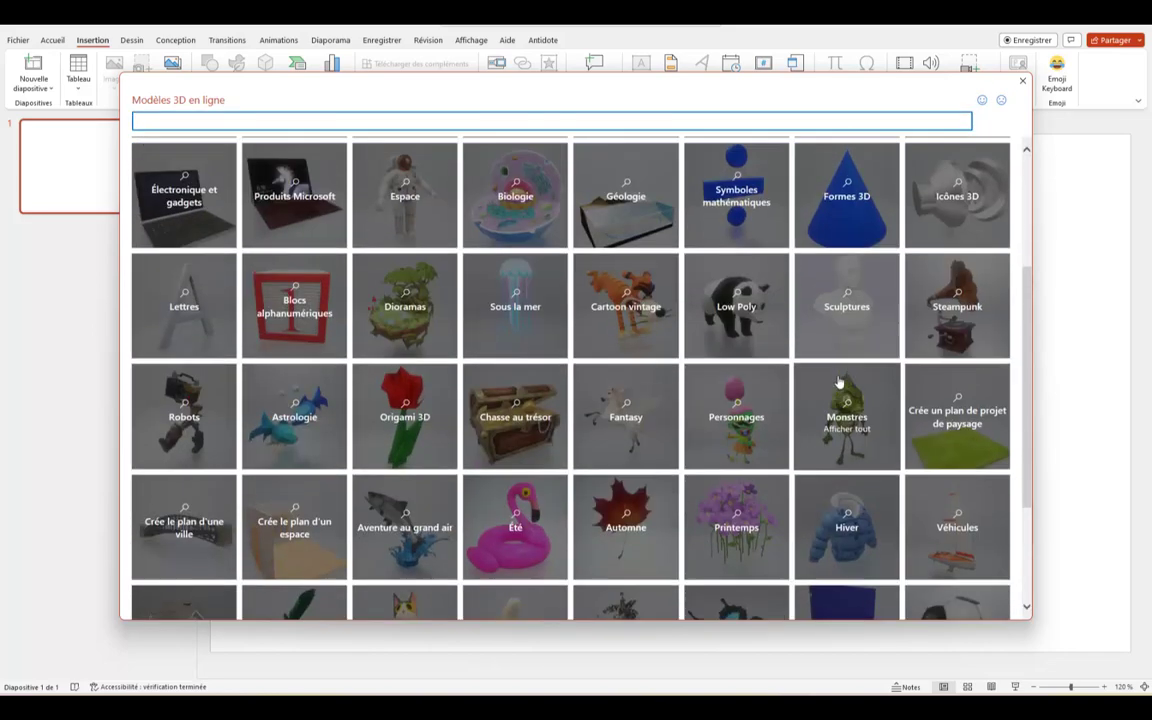
scroll(838, 375, up, 2)
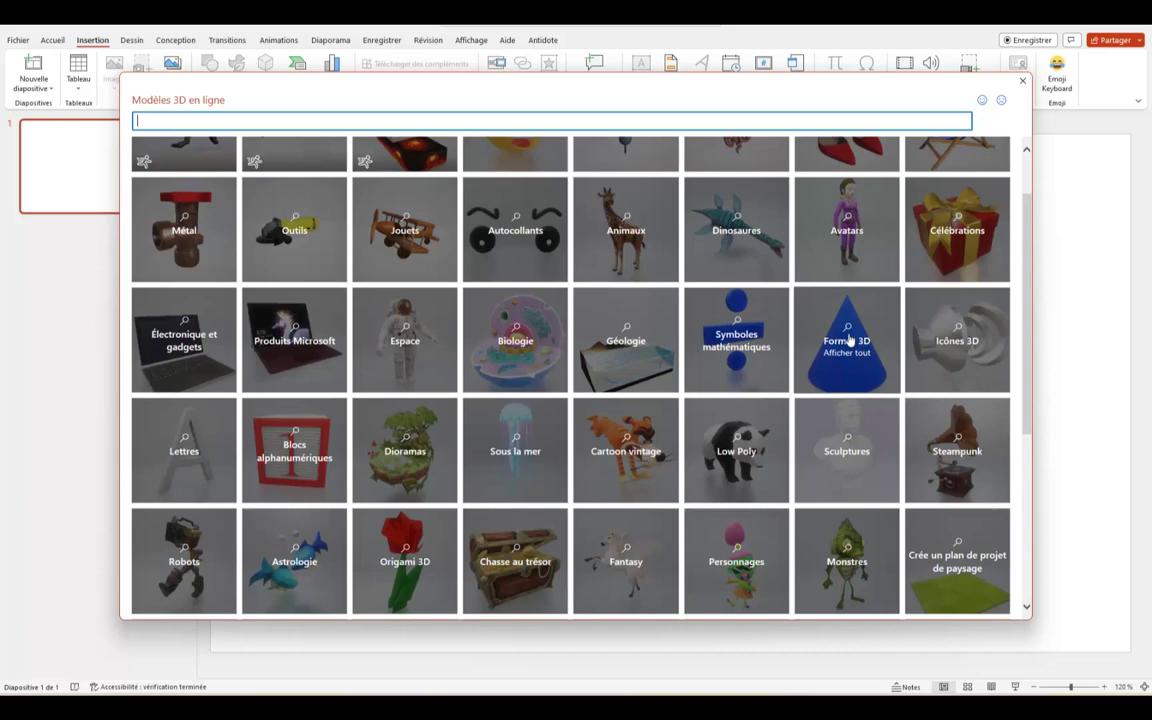
click(849, 340)
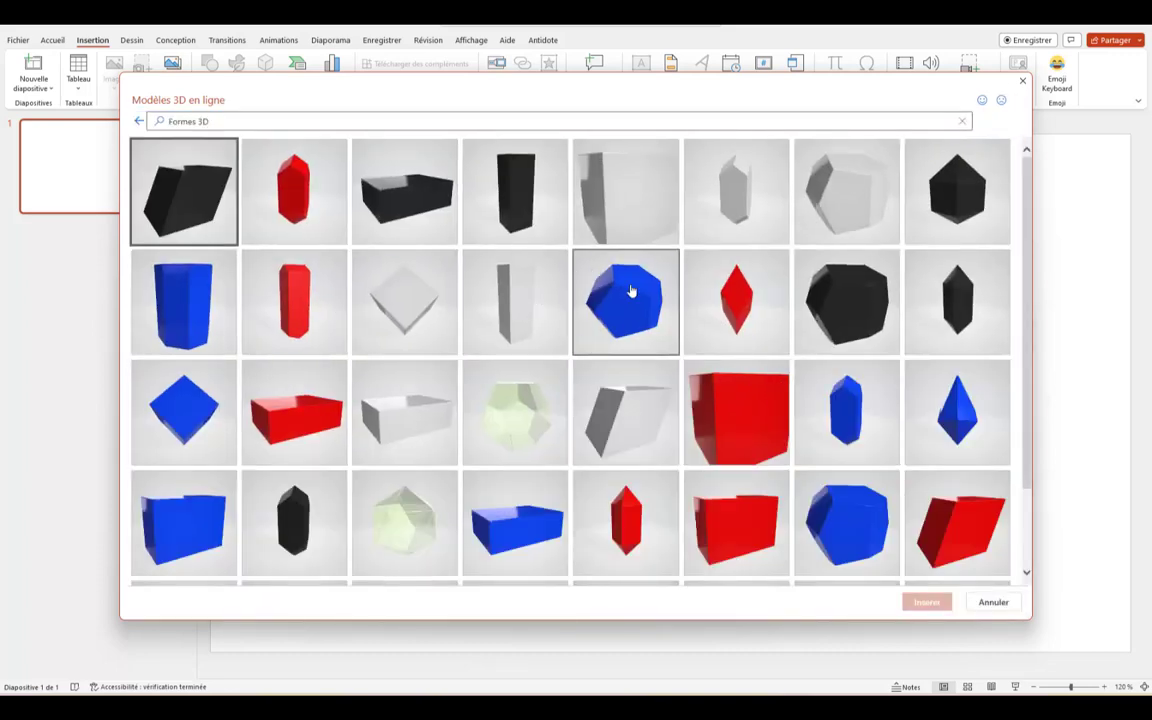
Step: Browse the Formes 3D shapes and select the red cube model
scroll(631, 291, down, 1)
scroll(631, 291, down, 2)
scroll(631, 291, down, 1)
scroll(631, 291, down, 1)
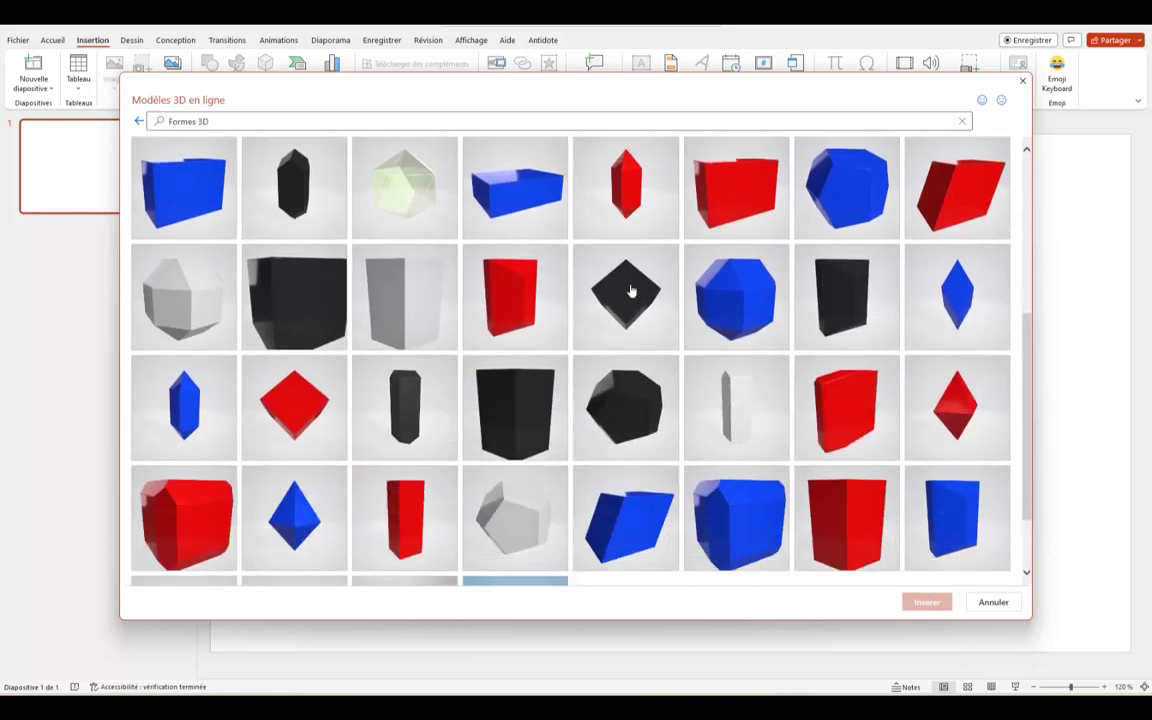
scroll(631, 291, down, 1)
scroll(631, 291, down, 1)
scroll(631, 291, down, 2)
scroll(631, 291, down, 1)
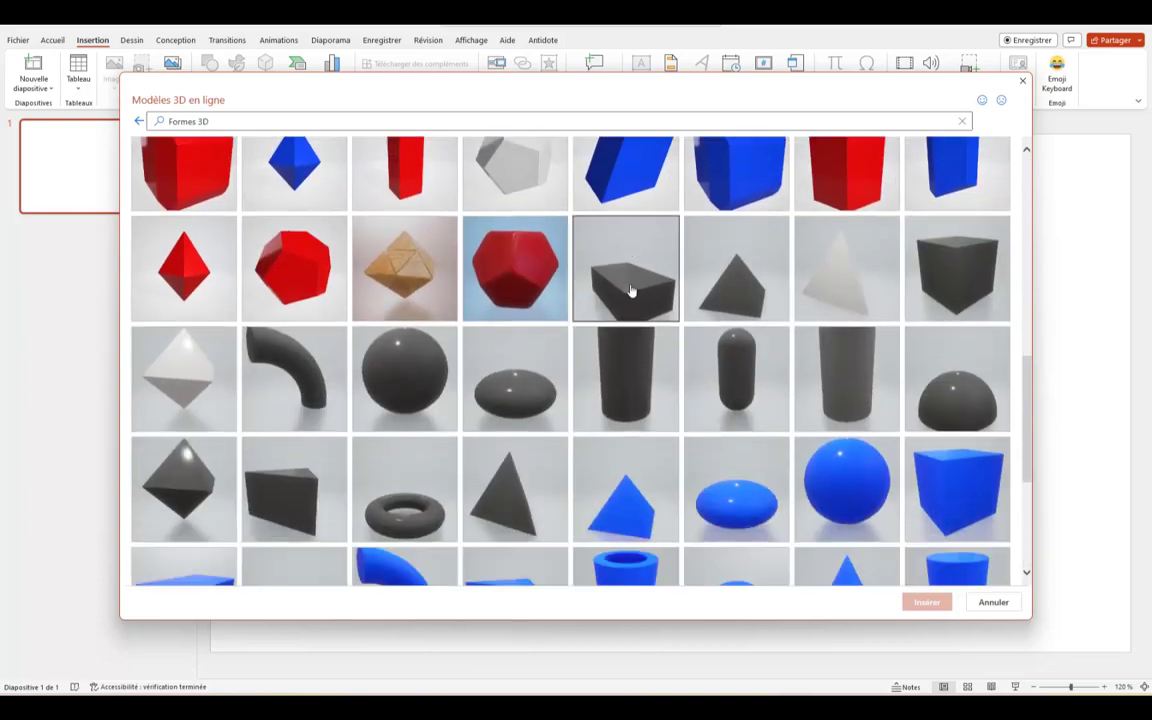
scroll(631, 291, down, 3)
scroll(631, 291, down, 1)
scroll(631, 291, down, 1)
scroll(631, 291, down, 2)
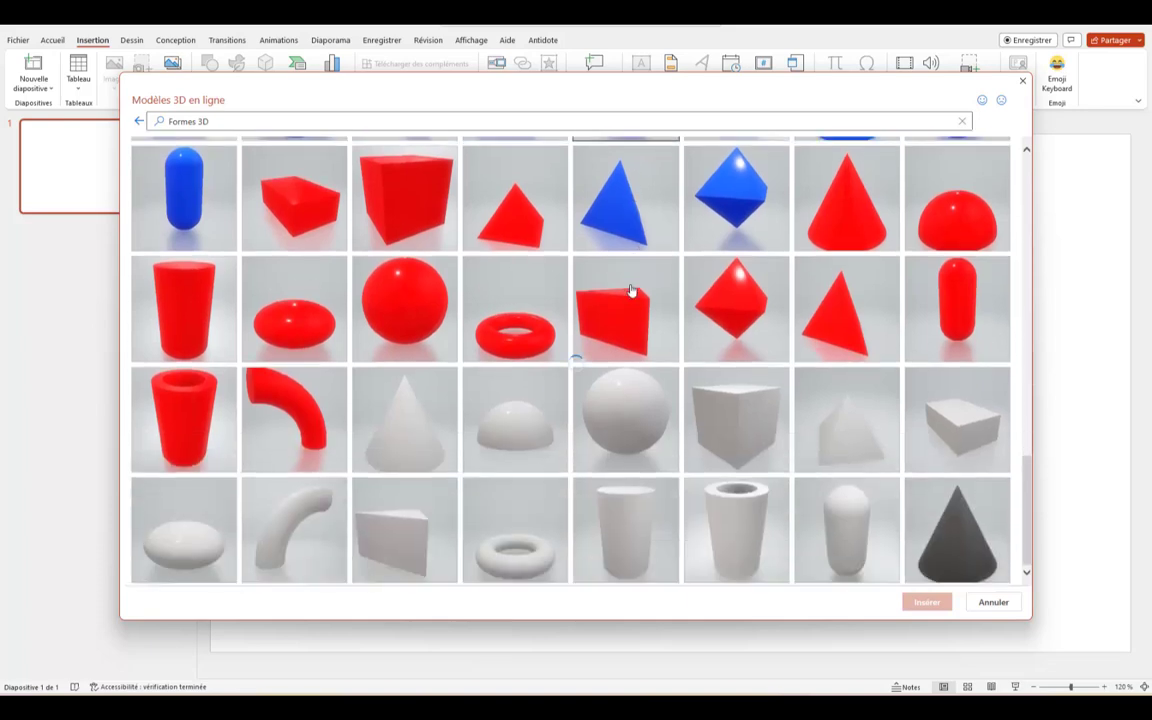
scroll(631, 291, down, 2)
scroll(631, 291, down, 2)
scroll(631, 291, down, 1)
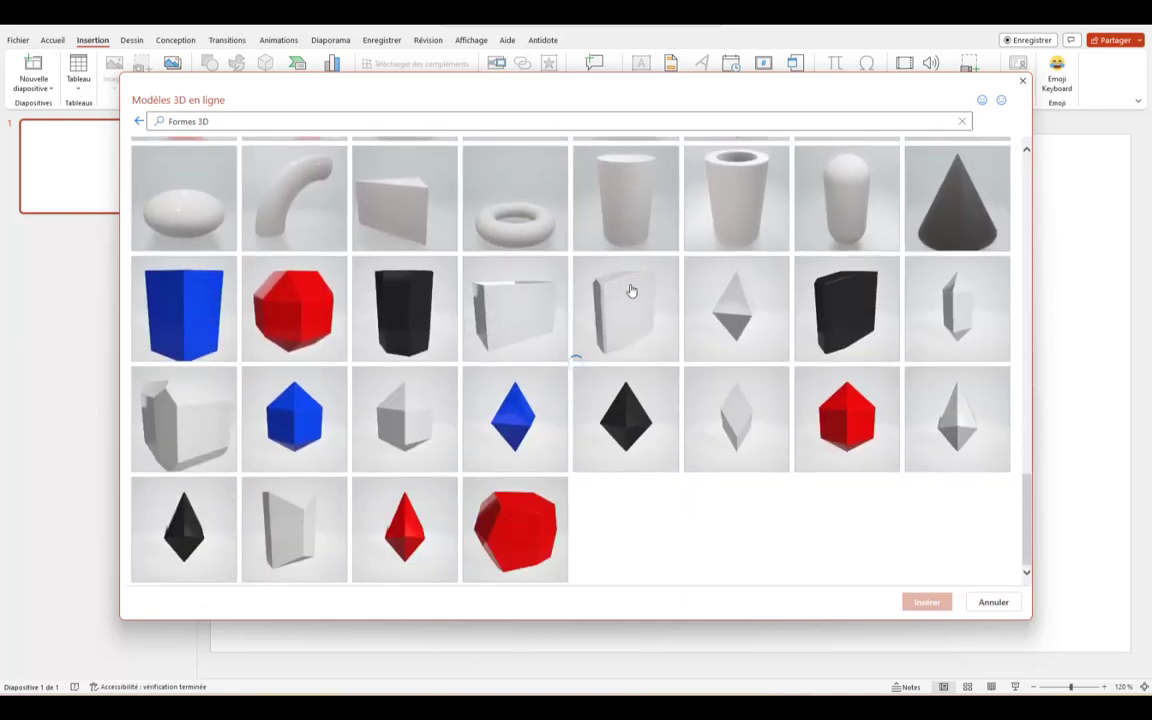
scroll(631, 291, down, 1)
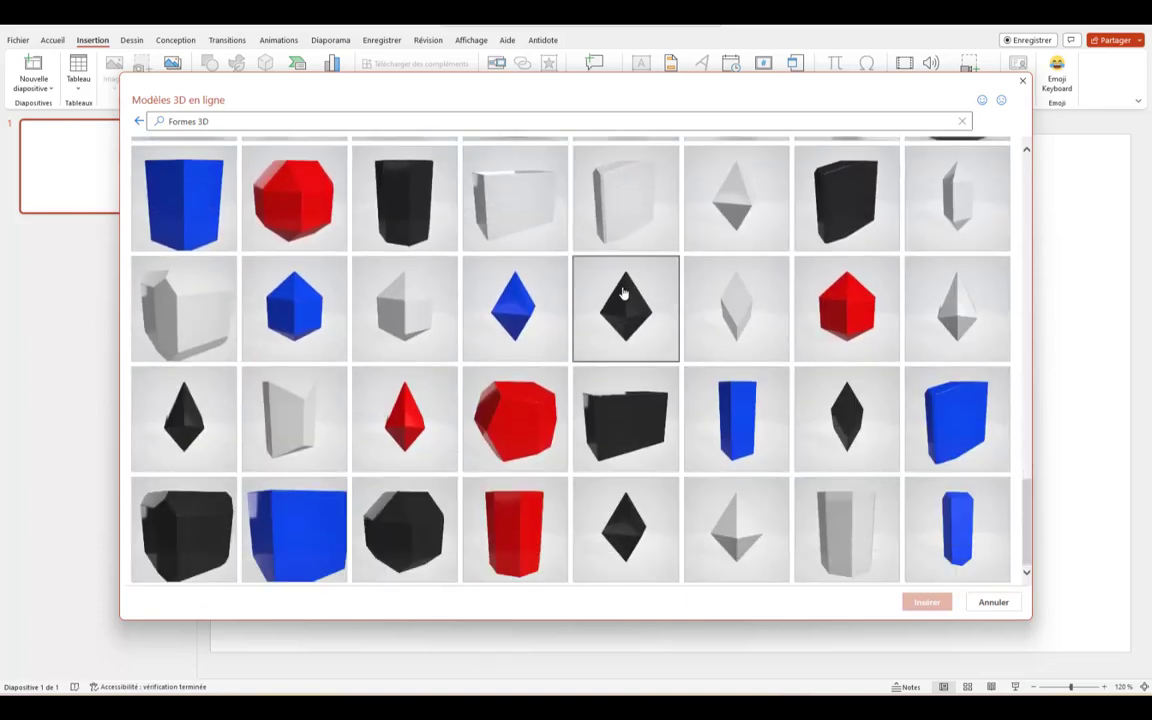
scroll(612, 305, up, 1)
scroll(609, 301, up, 4)
scroll(609, 297, up, 3)
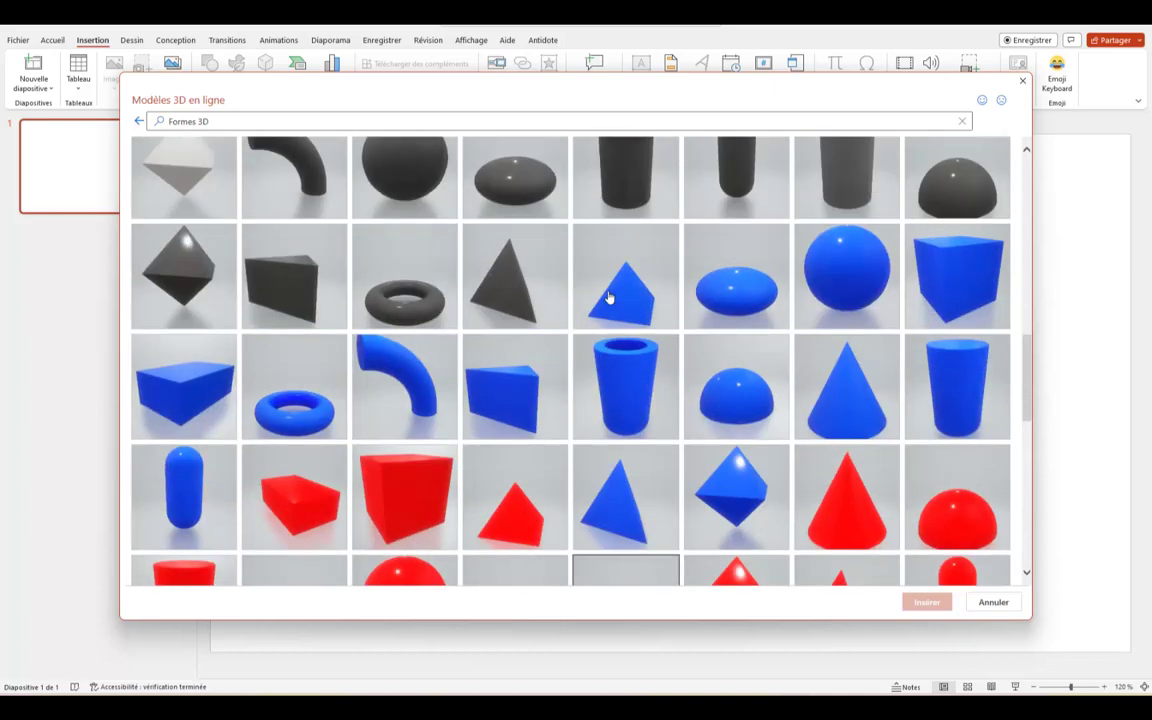
scroll(609, 297, up, 2)
scroll(609, 297, up, 2)
scroll(609, 297, up, 3)
scroll(609, 297, up, 2)
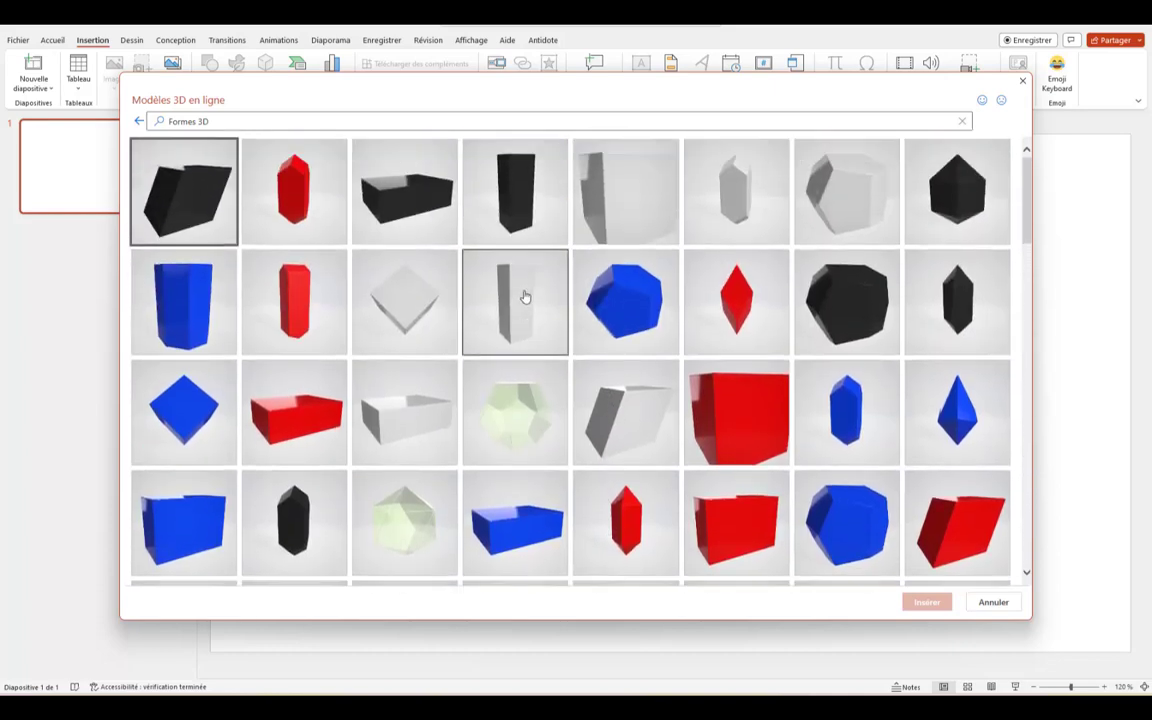
click(737, 403)
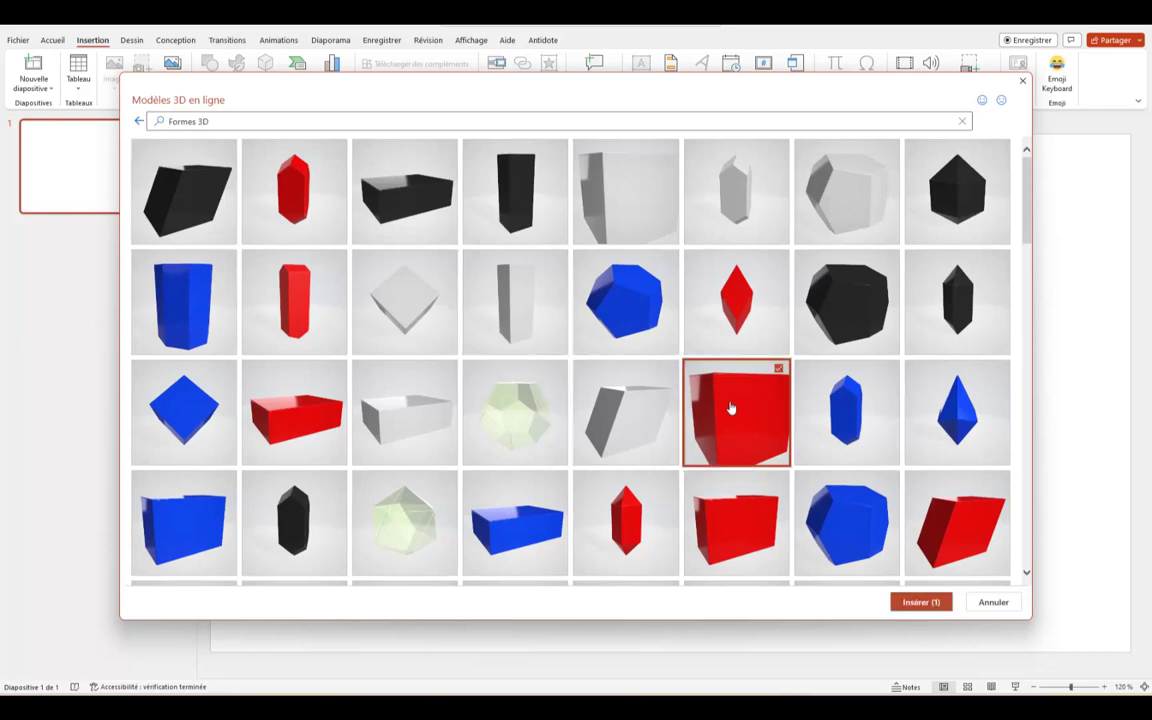
Step: Insert the red cube and turn it to the 'Au-dessus, à gauche' view, fine-tuning the angle
click(918, 602)
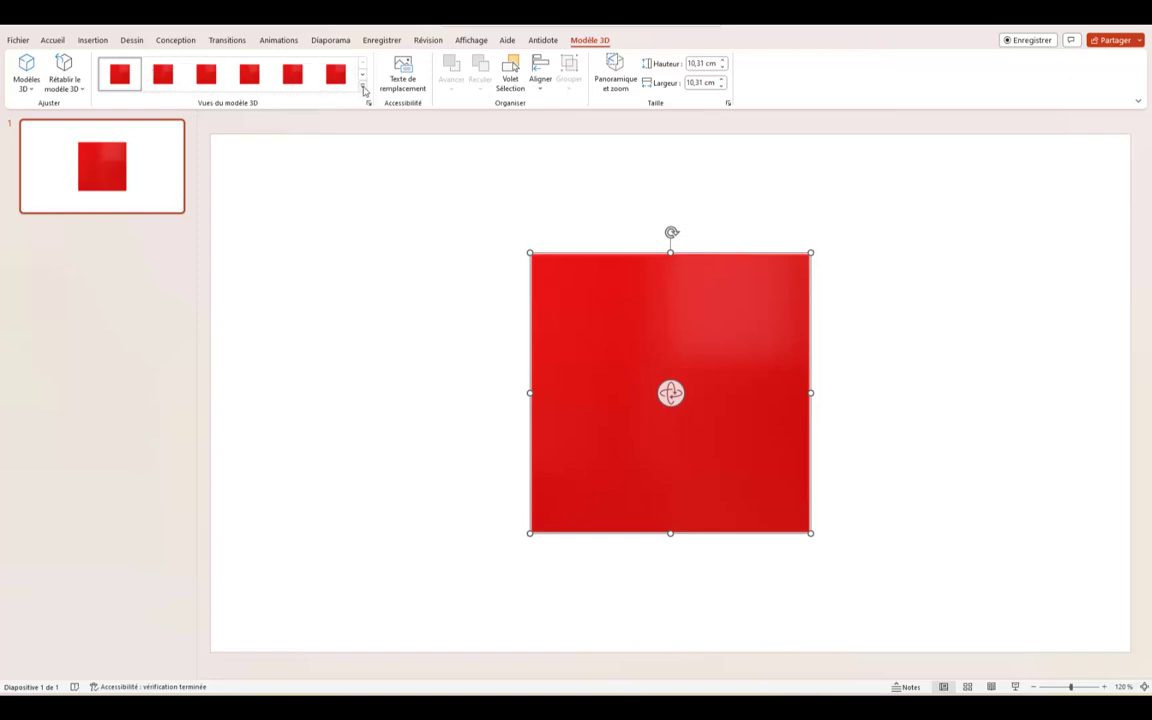
click(363, 88)
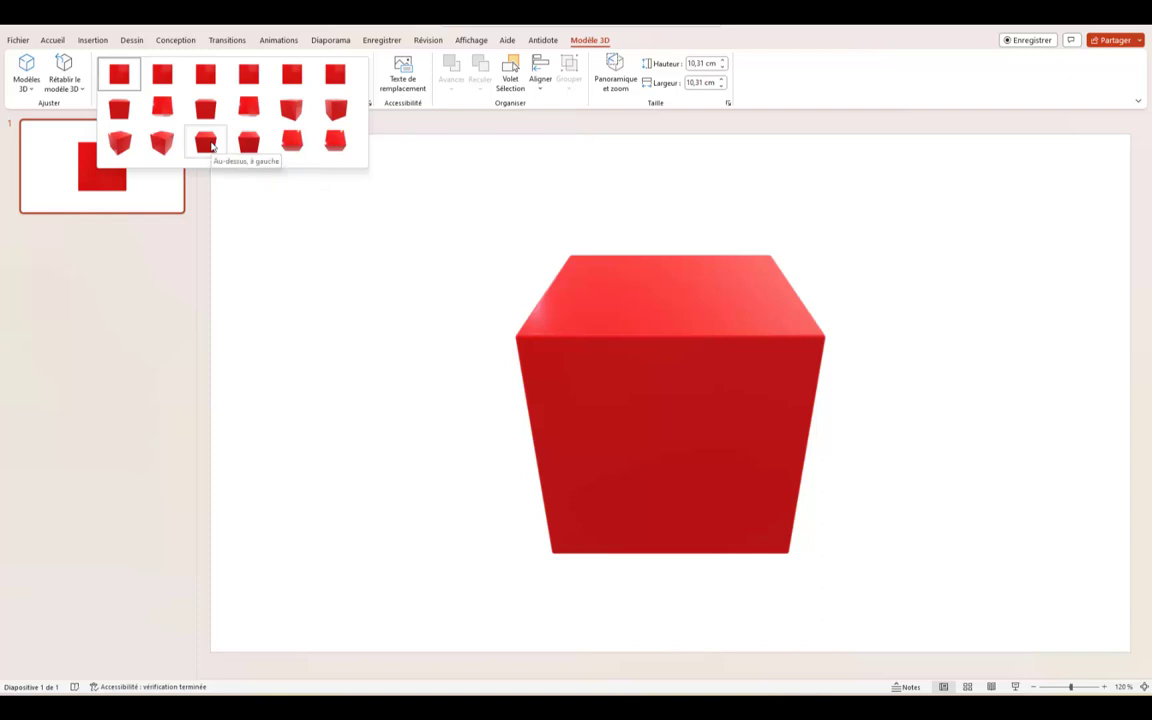
click(164, 142)
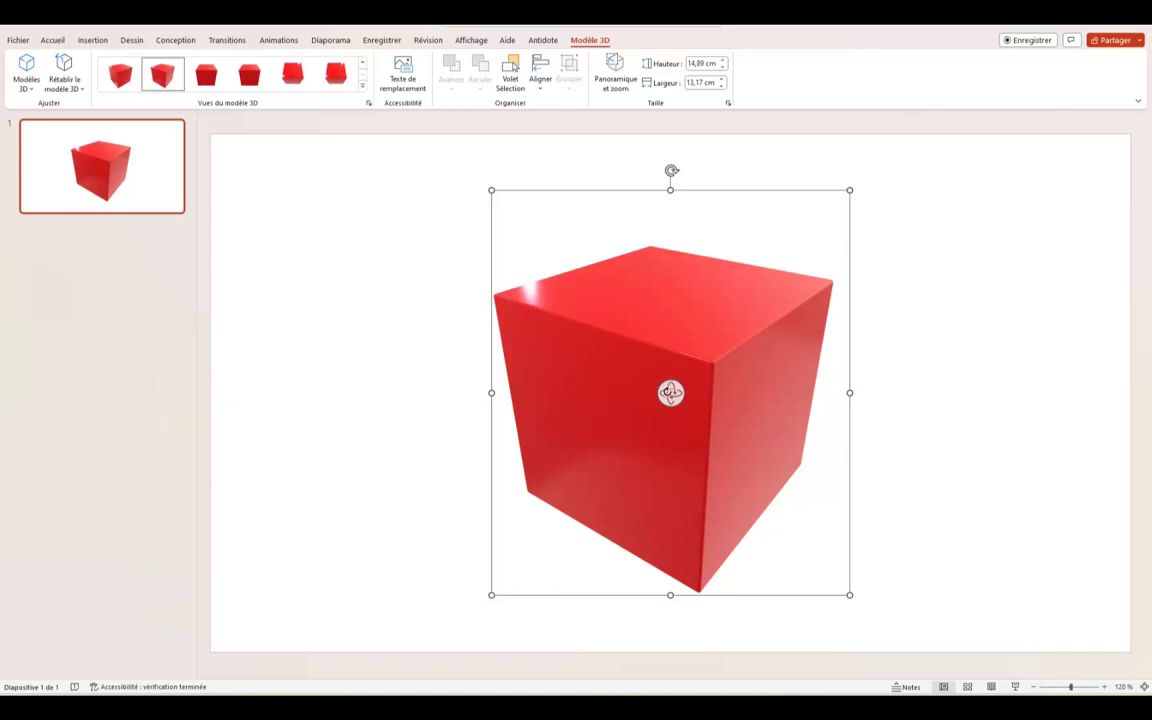
mouse_move(670, 392)
mouse_down()
mouse_move(652, 356)
mouse_move(764, 412)
mouse_move(637, 349)
mouse_move(630, 378)
mouse_move(663, 391)
mouse_up()
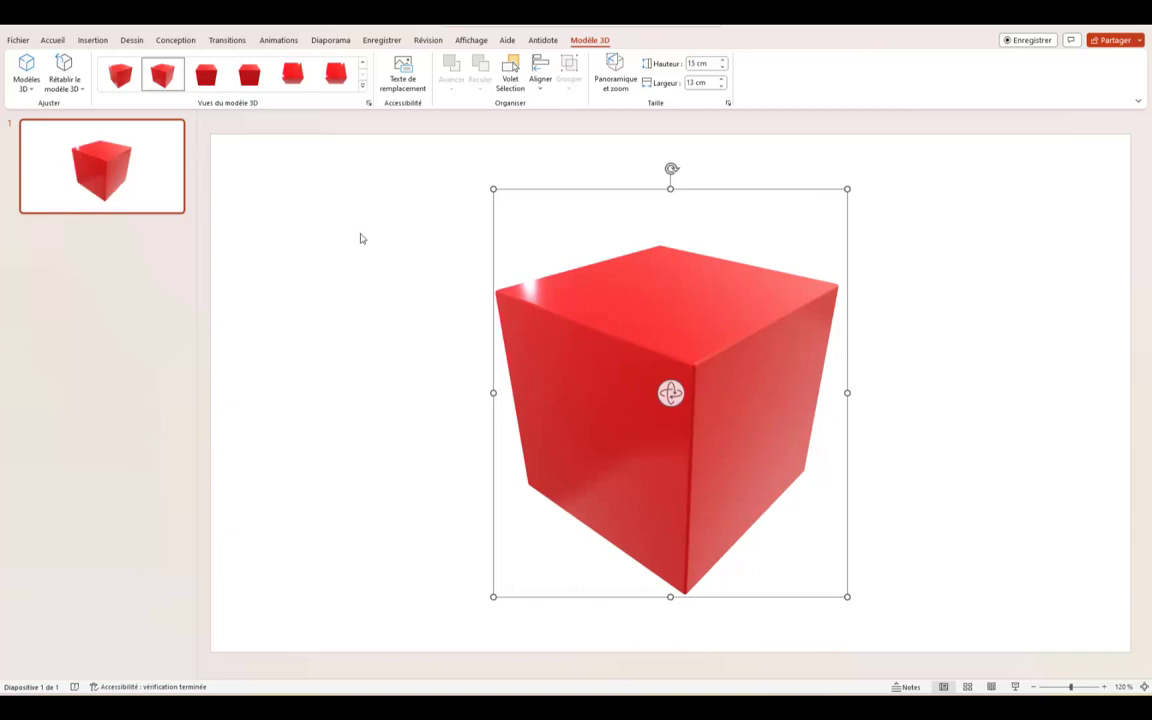
Step: Apply the Arrivée entrance animation to the cube, set to start with the previous animation
click(267, 42)
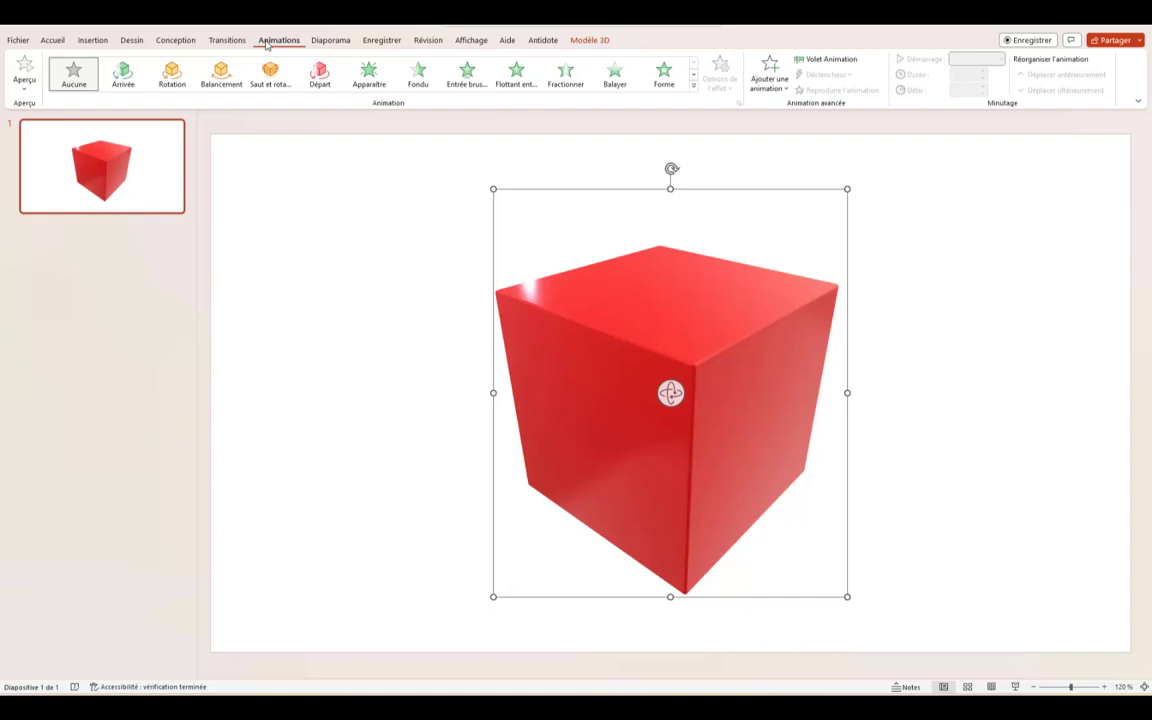
click(828, 59)
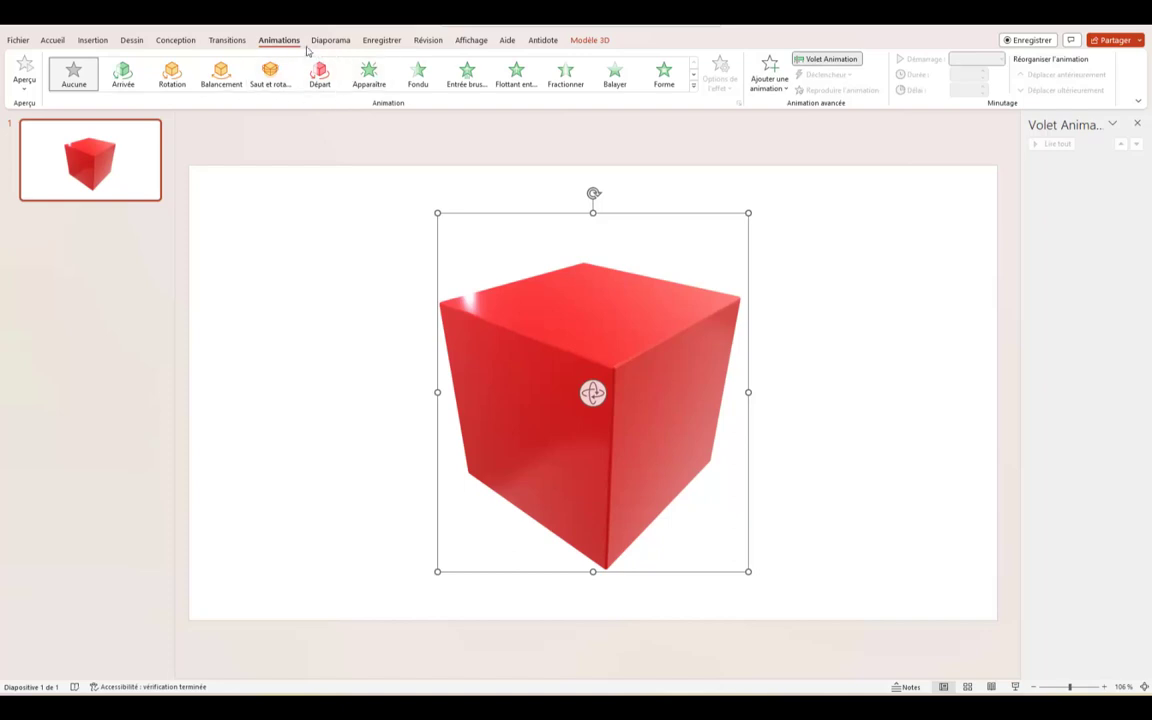
click(123, 75)
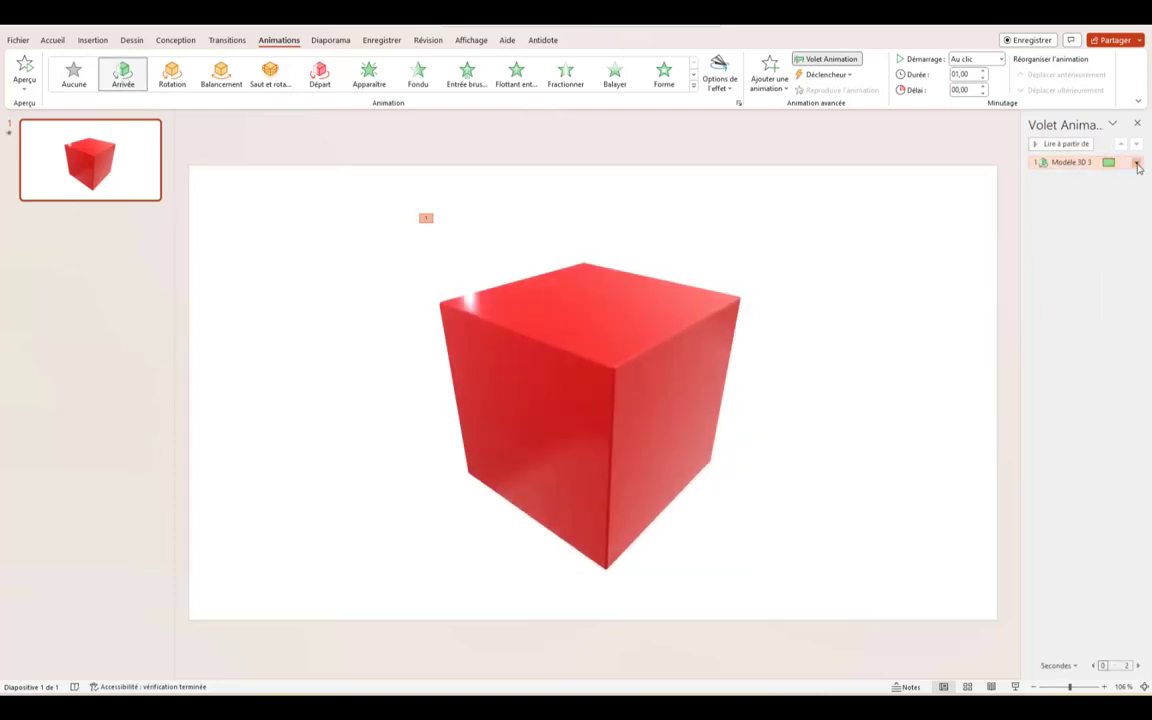
click(1136, 165)
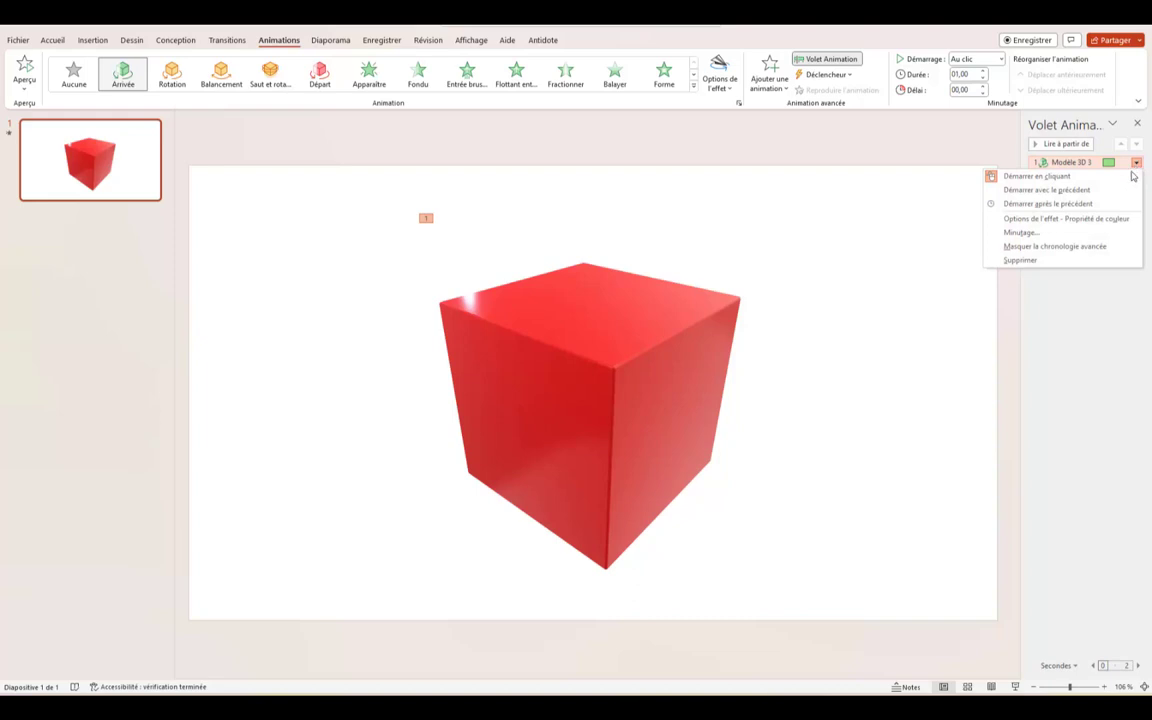
click(1041, 193)
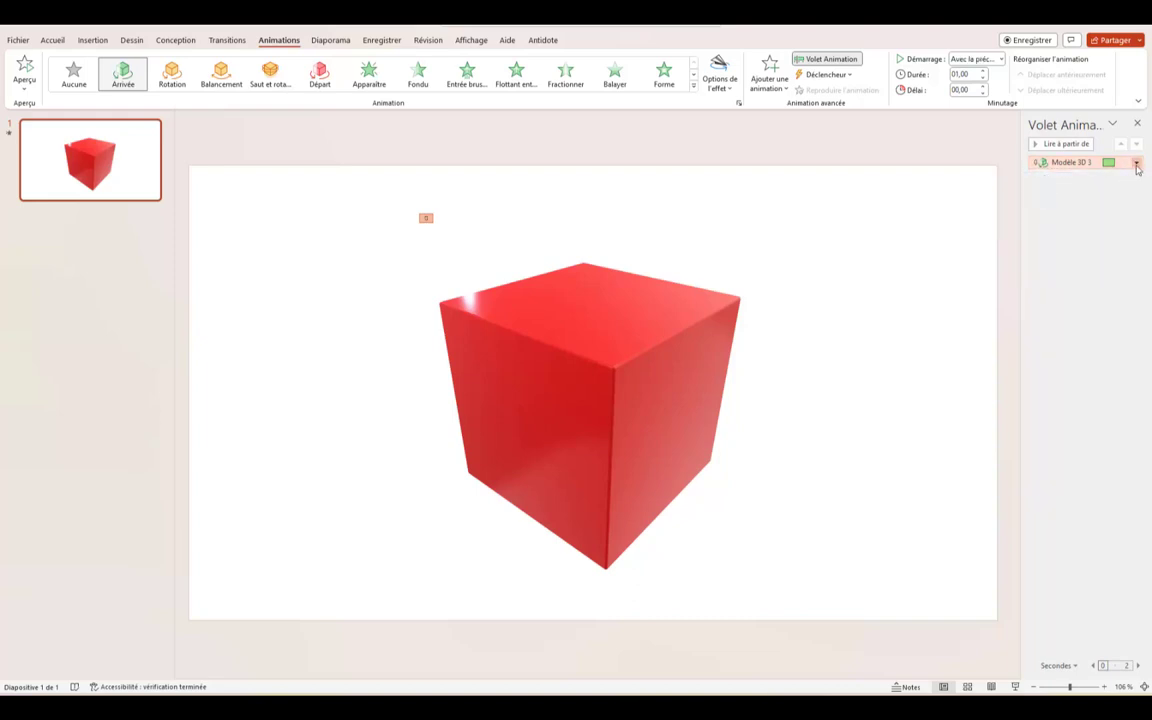
click(1136, 165)
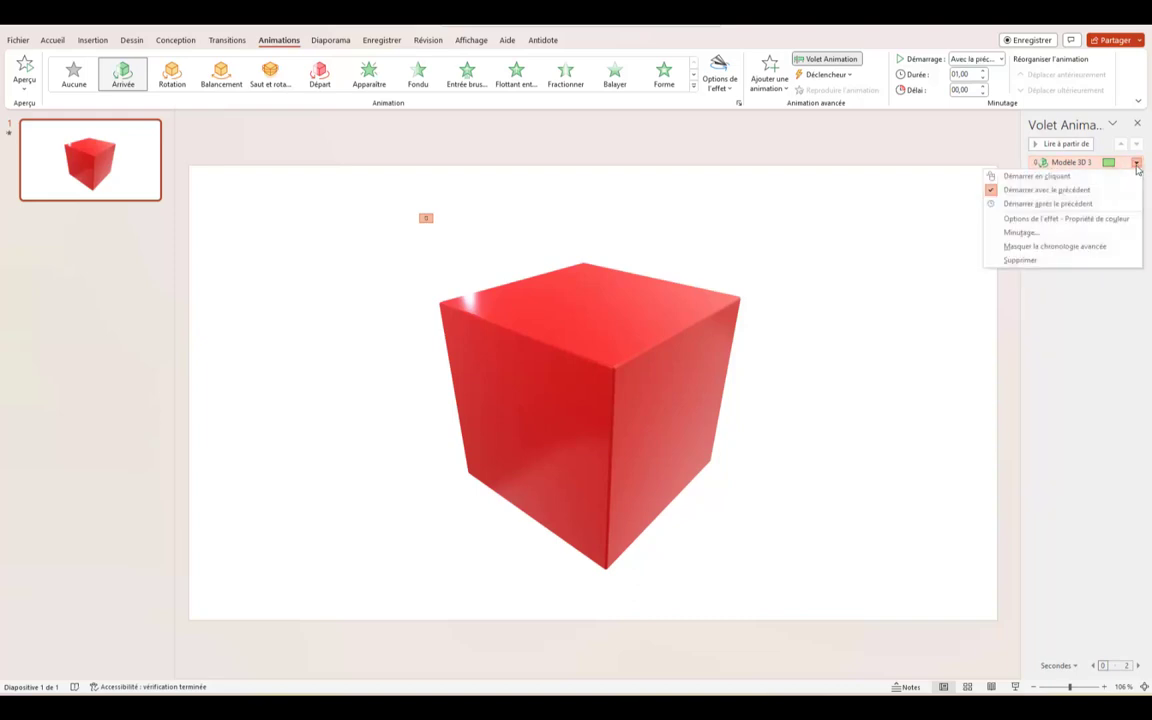
Step: Keep the Arrivée direction as Droite and set its duration to 2 secondes (moyen)
click(1046, 222)
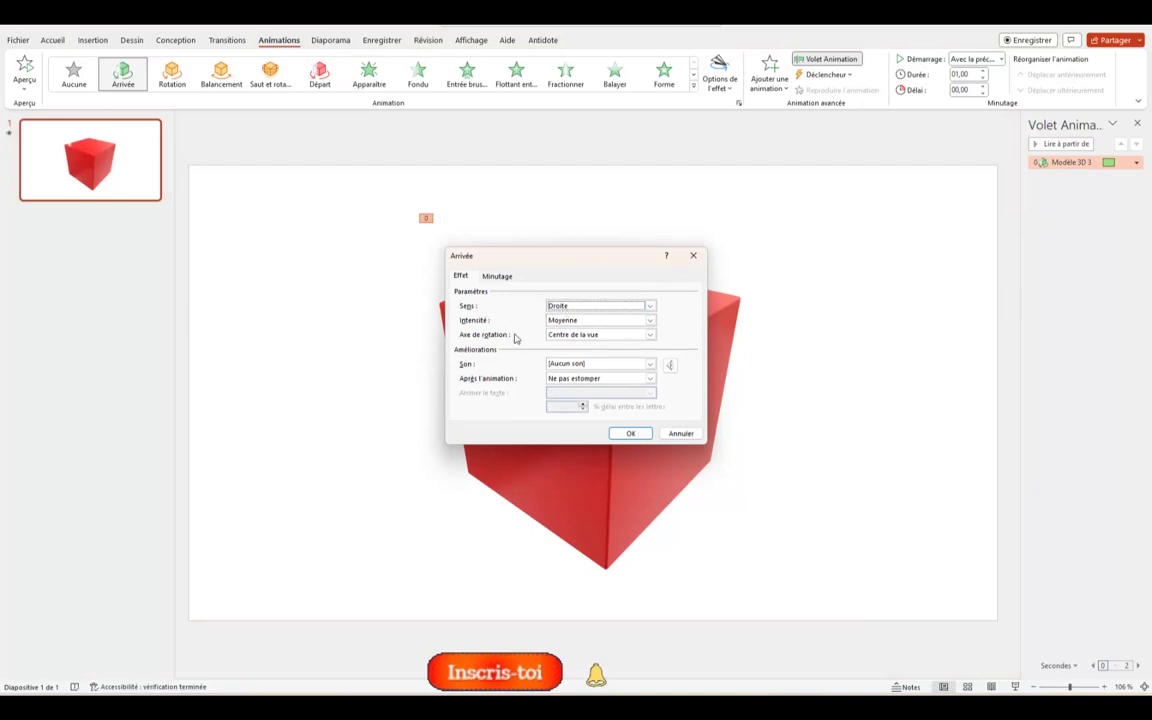
click(651, 306)
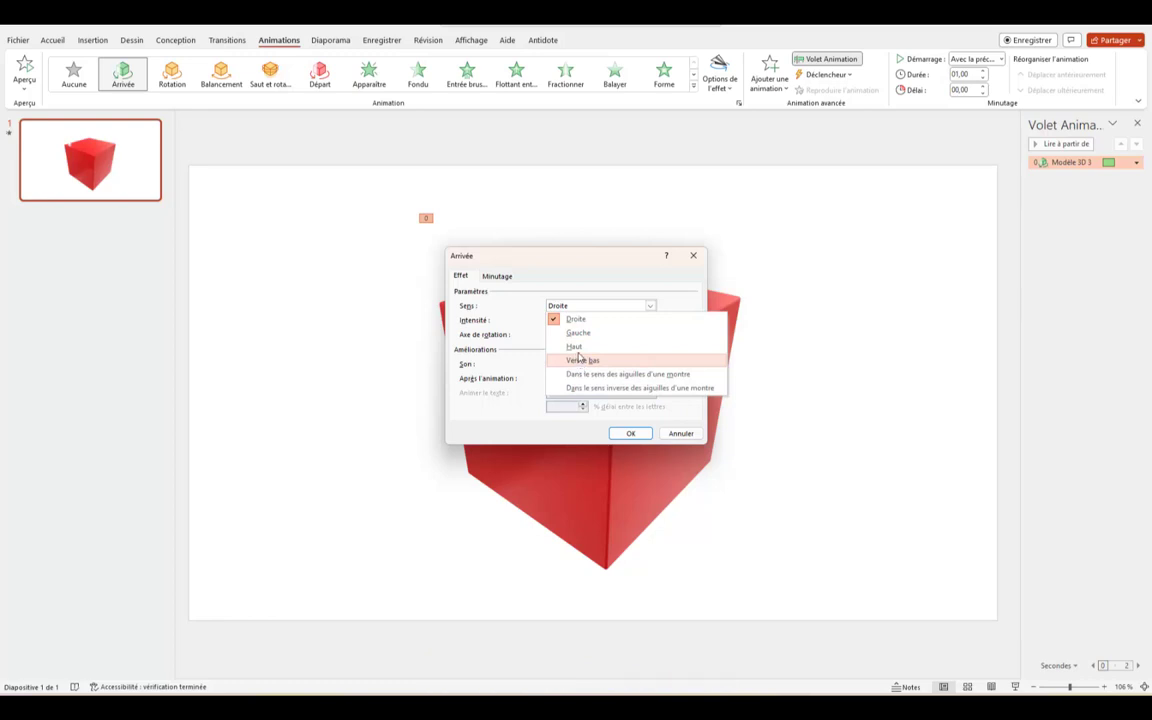
click(632, 432)
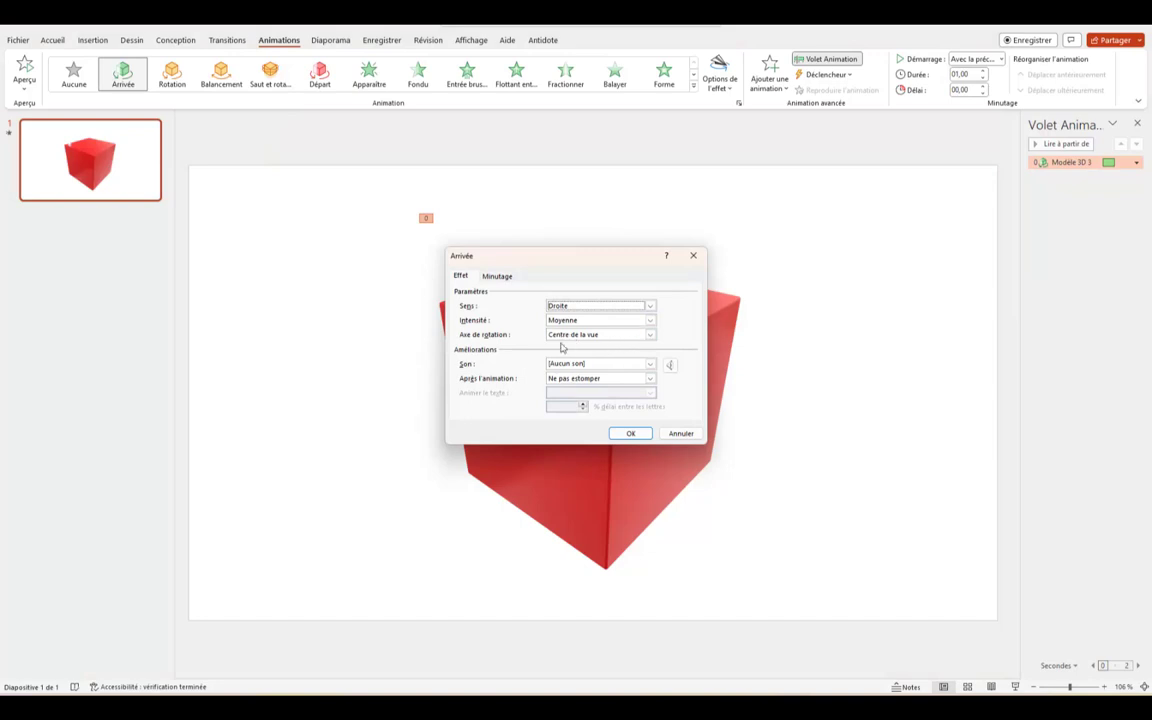
click(651, 381)
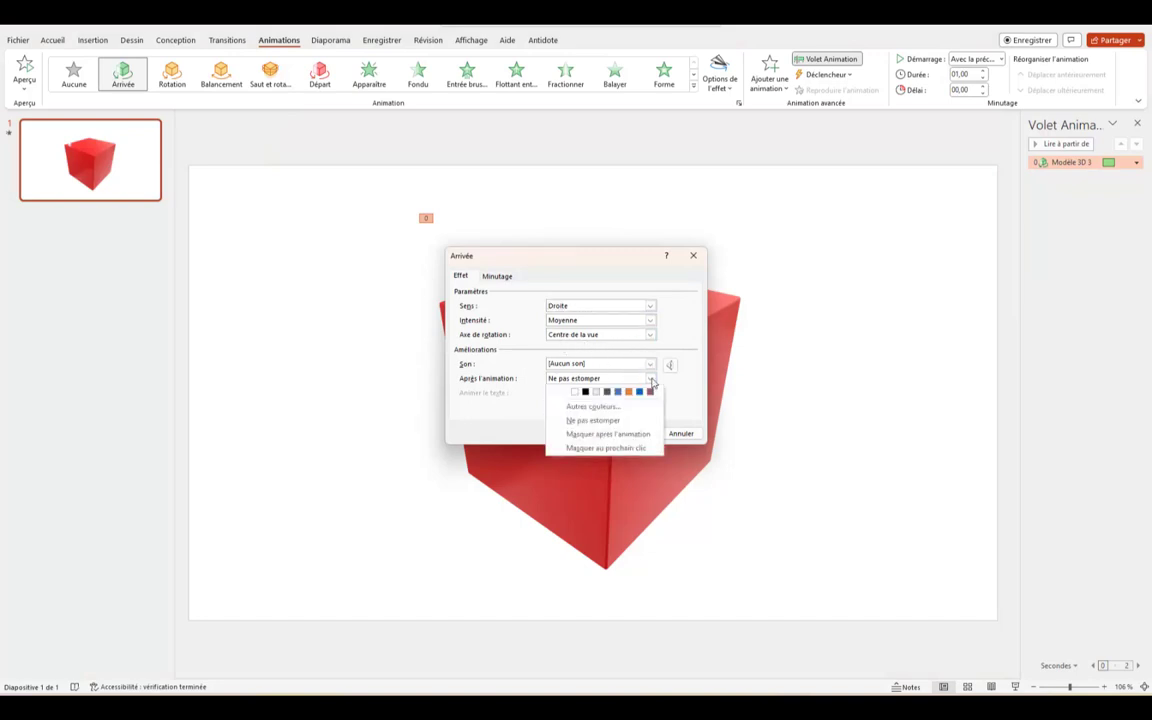
click(668, 320)
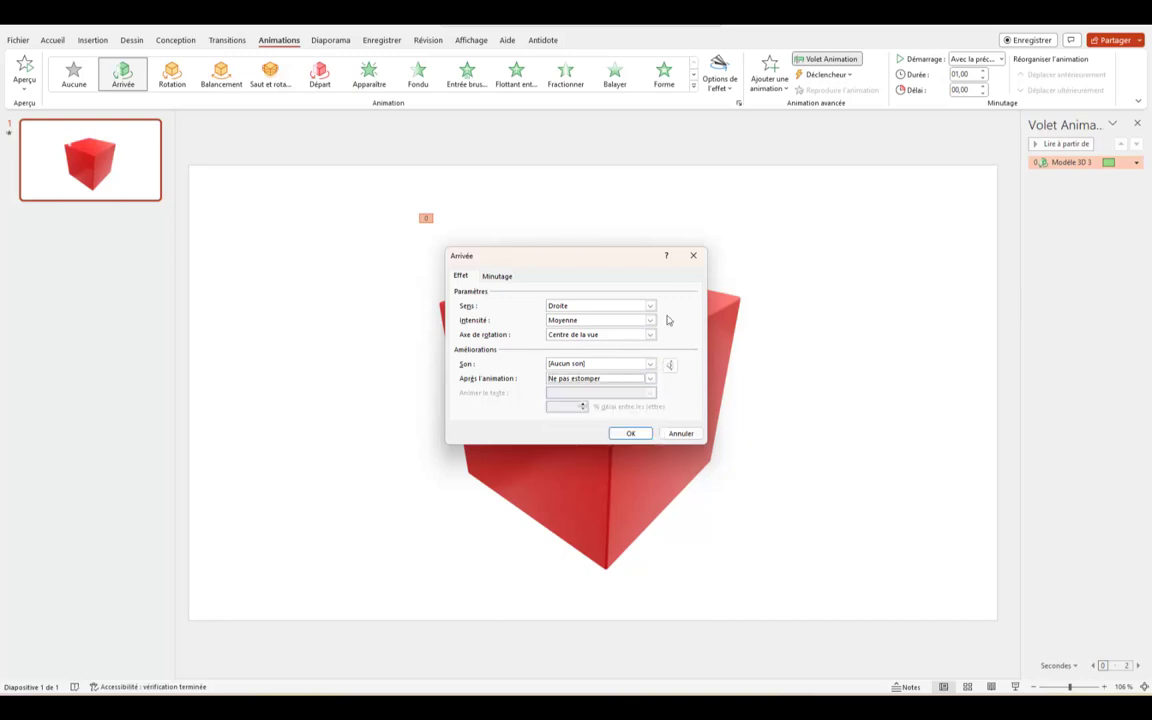
click(498, 276)
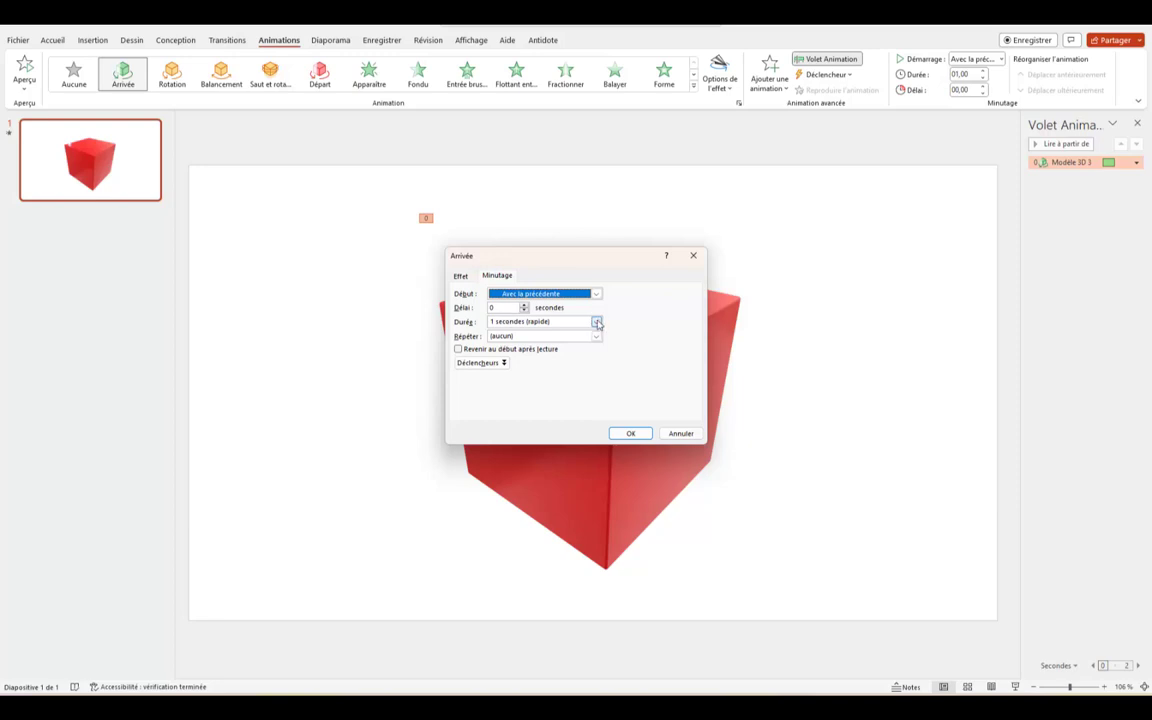
click(597, 323)
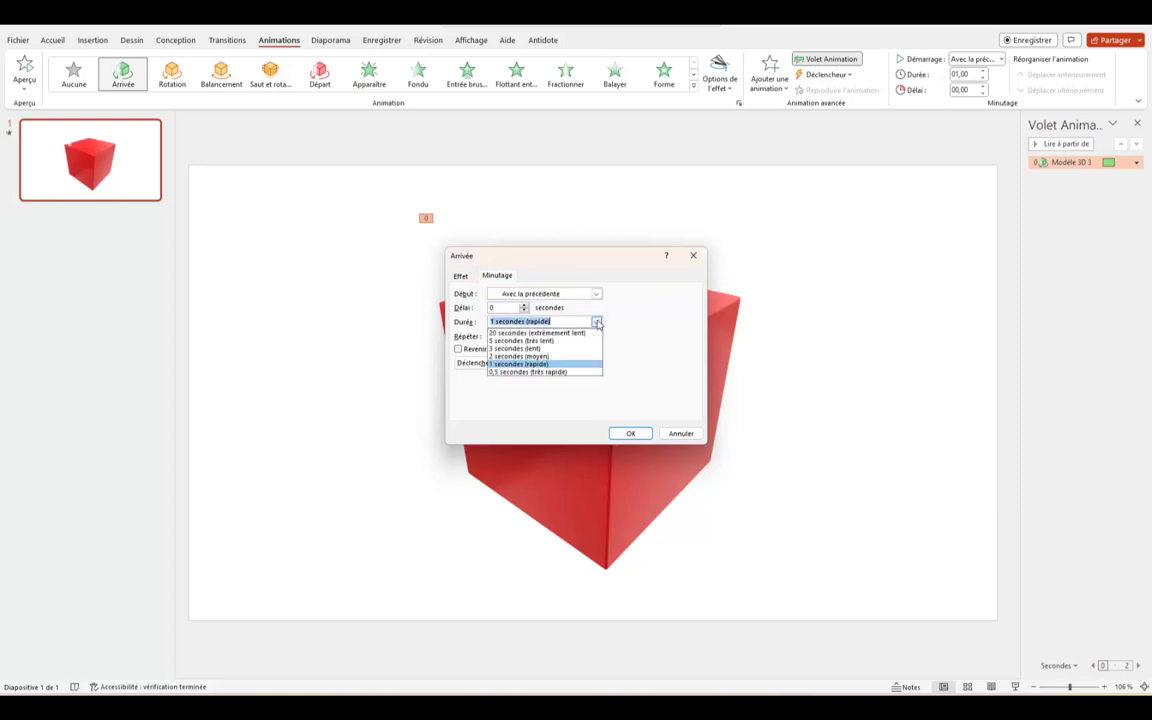
click(543, 357)
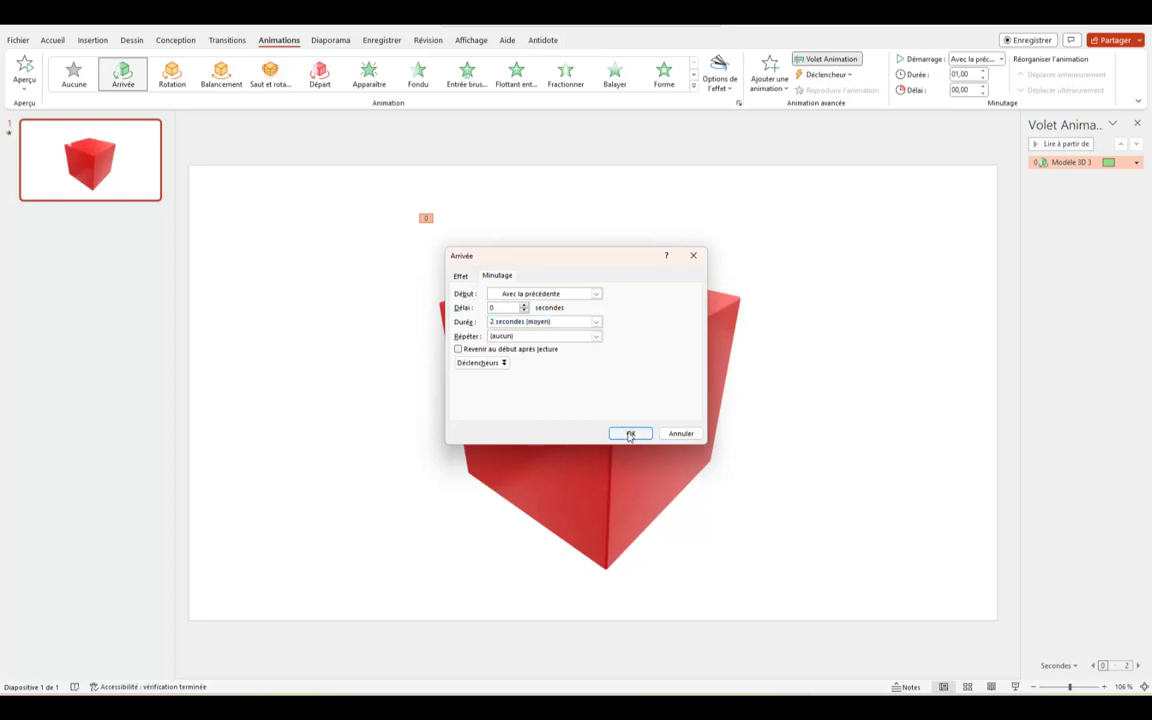
click(626, 434)
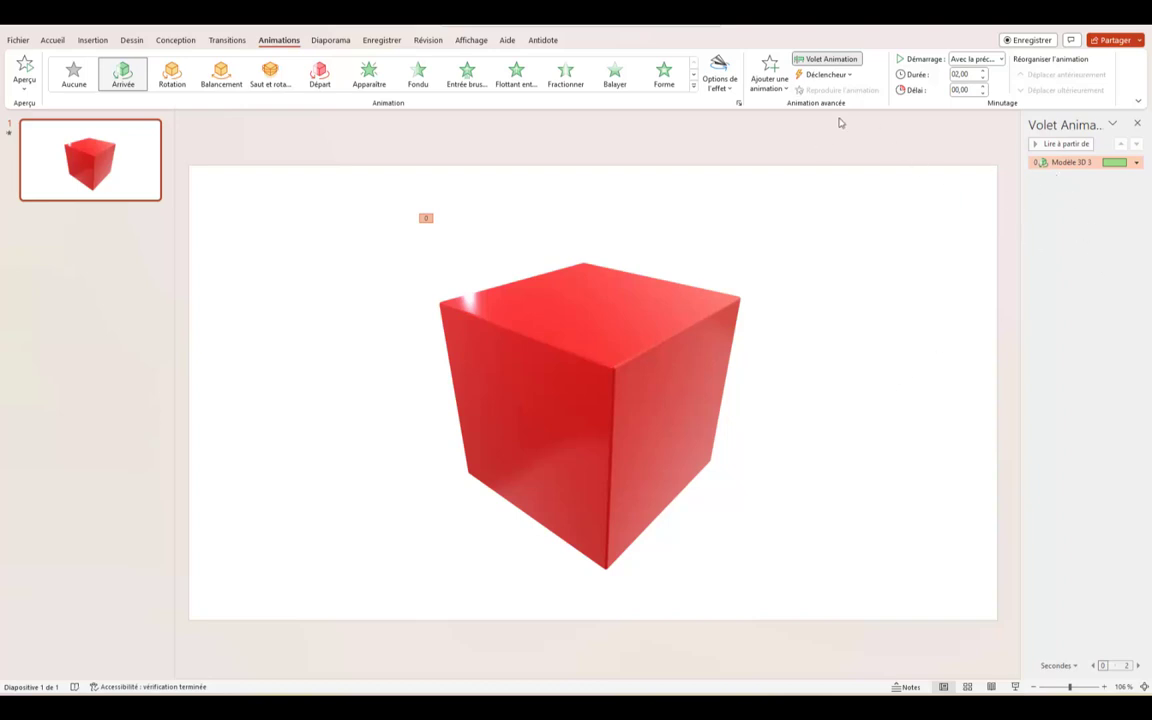
Step: Add a 3D Rotation animation to the cube that starts after the previous animation
click(771, 80)
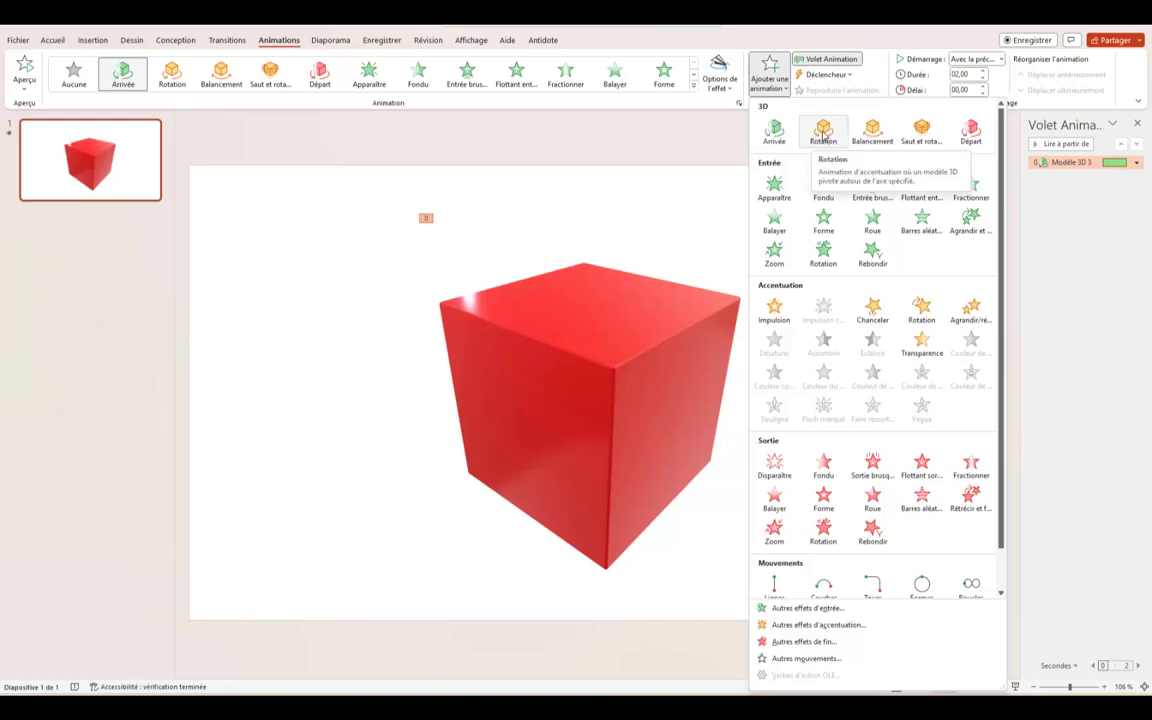
click(823, 133)
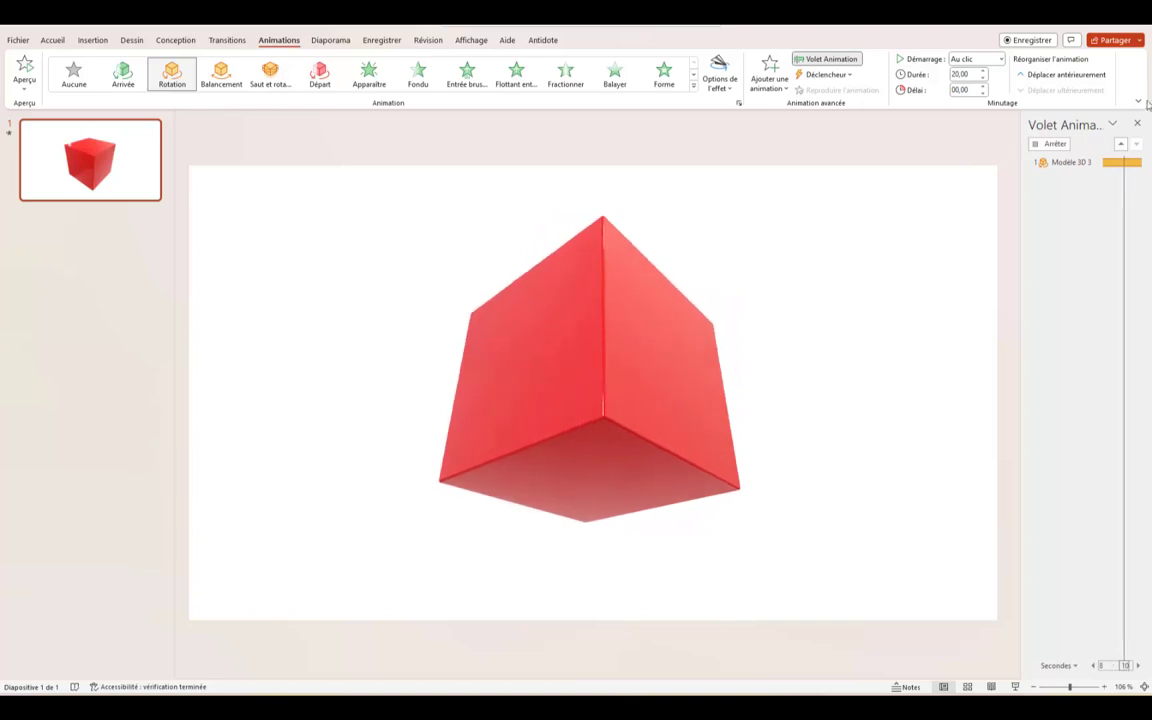
click(1117, 170)
click(1136, 175)
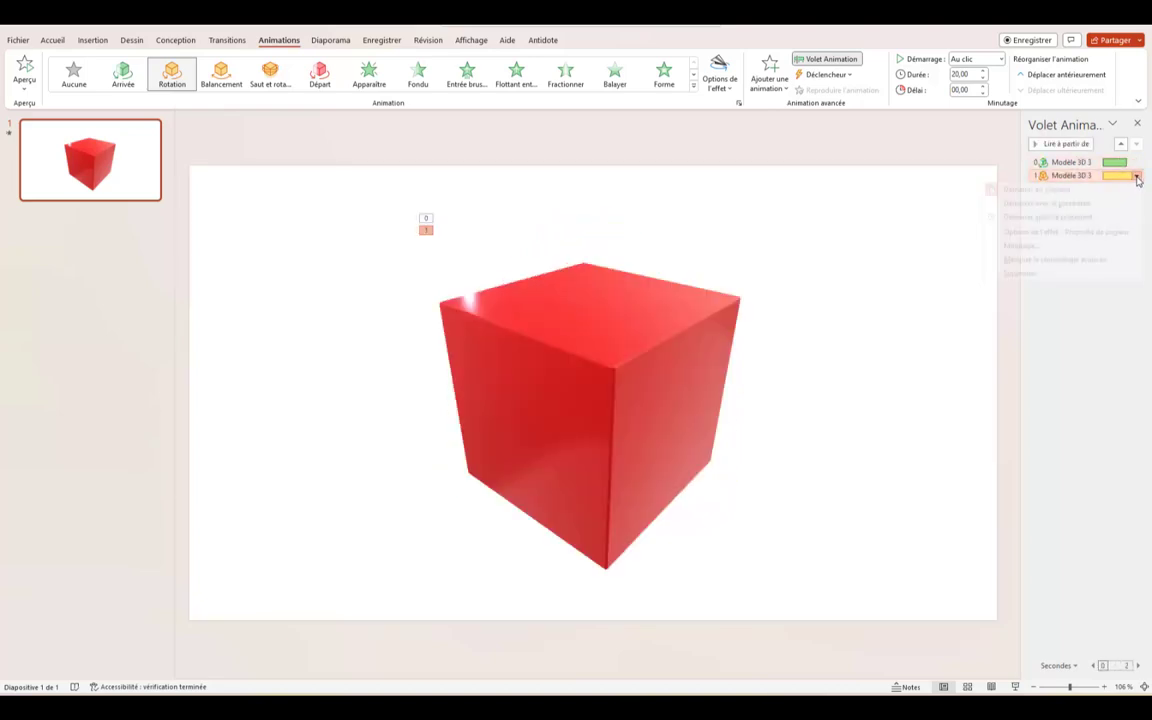
click(1060, 217)
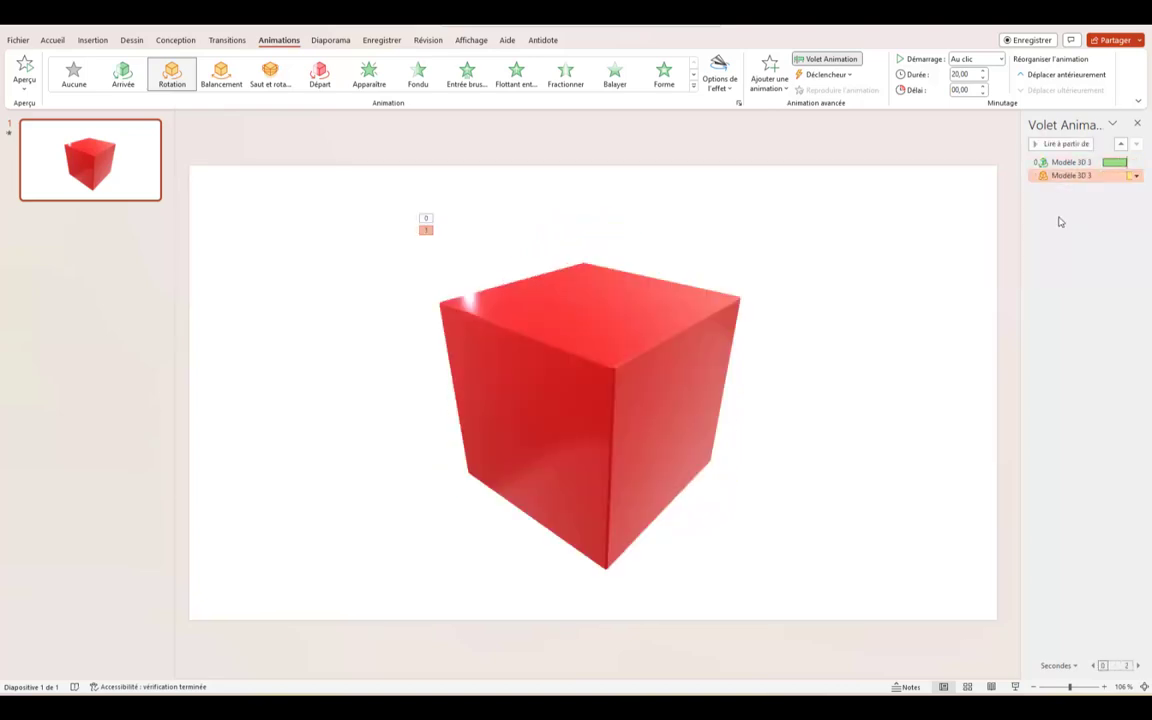
click(1137, 176)
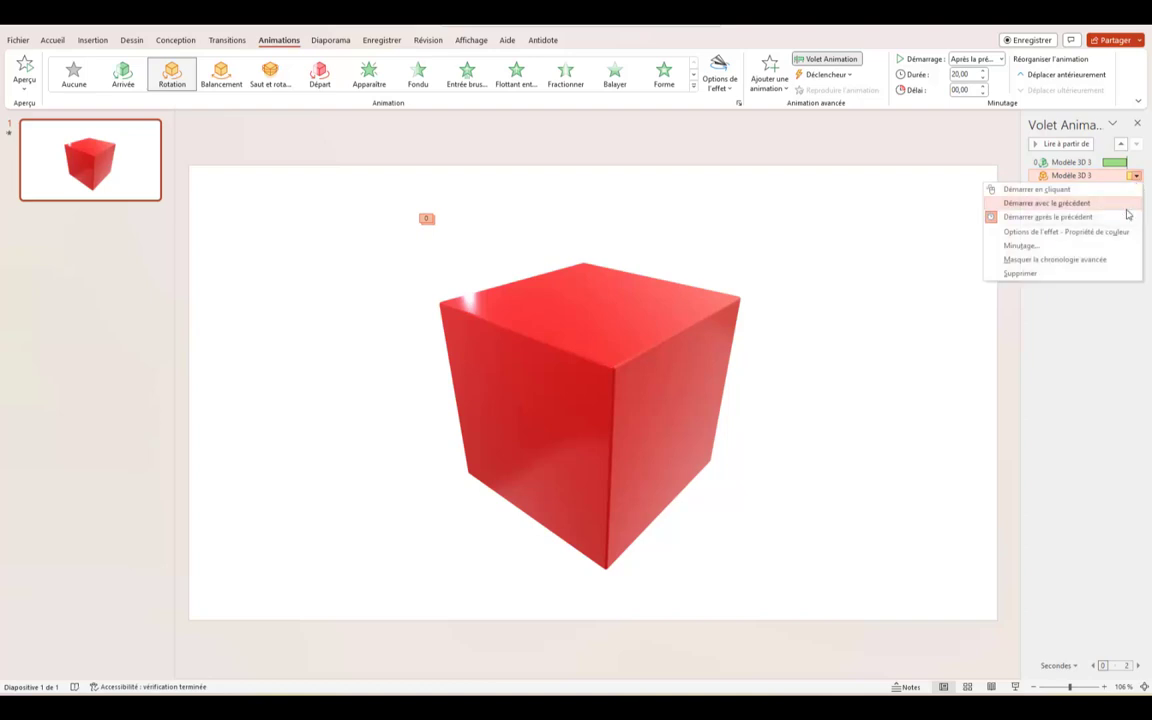
click(1048, 232)
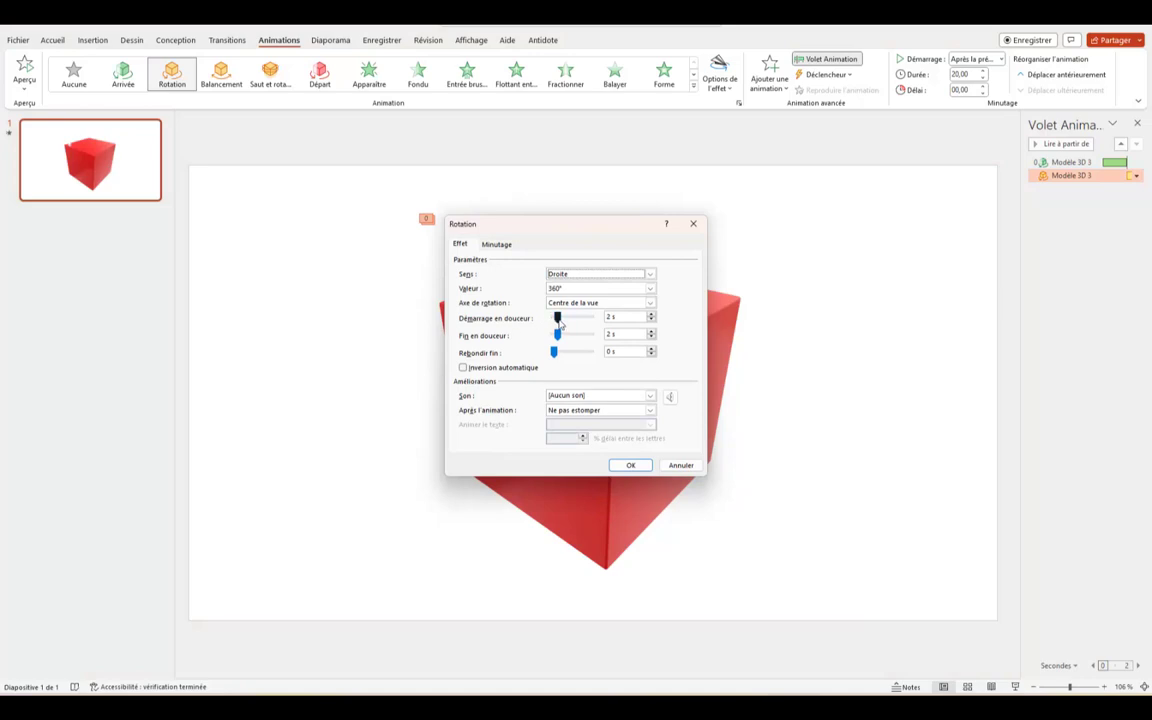
Step: Set the Rotation's smooth start and end to 0 s and its duration to 5 secondes (très lent)
drag(557, 318, 552, 335)
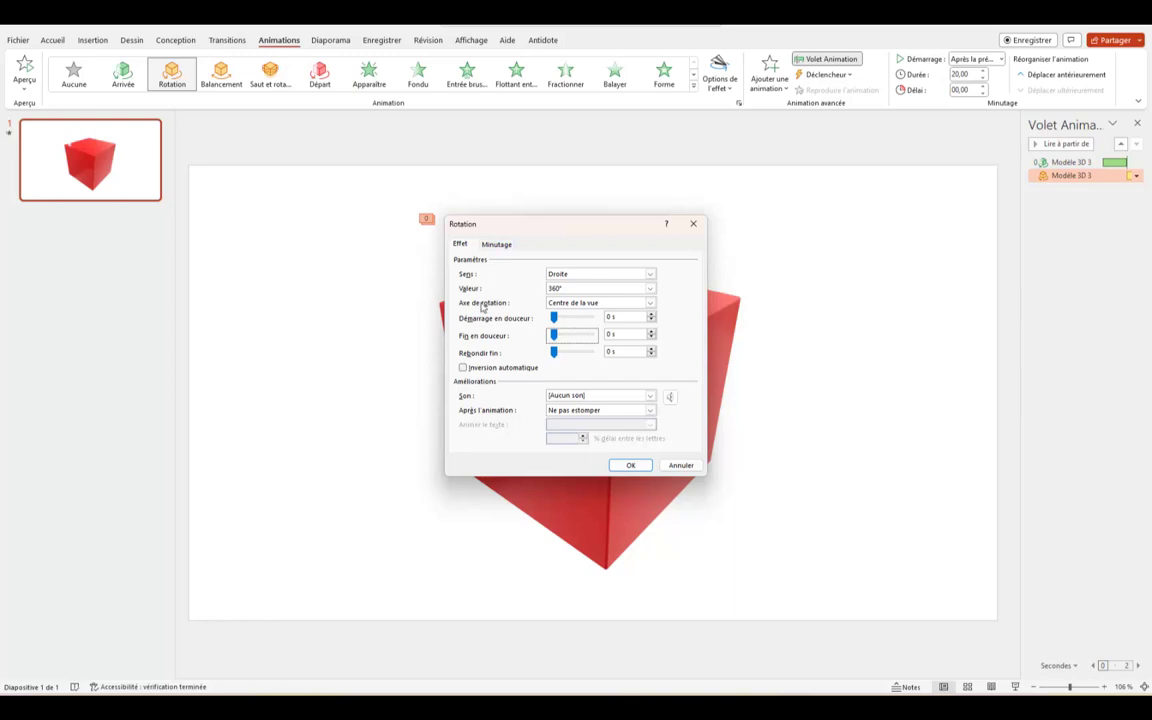
click(497, 245)
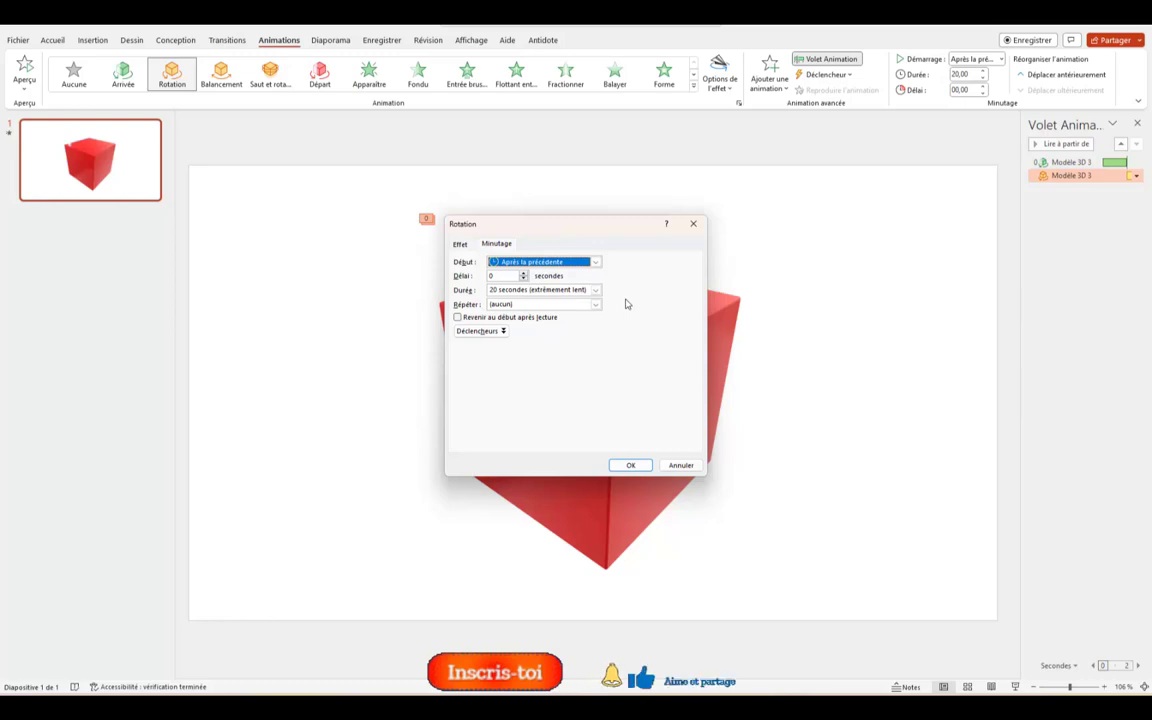
click(596, 290)
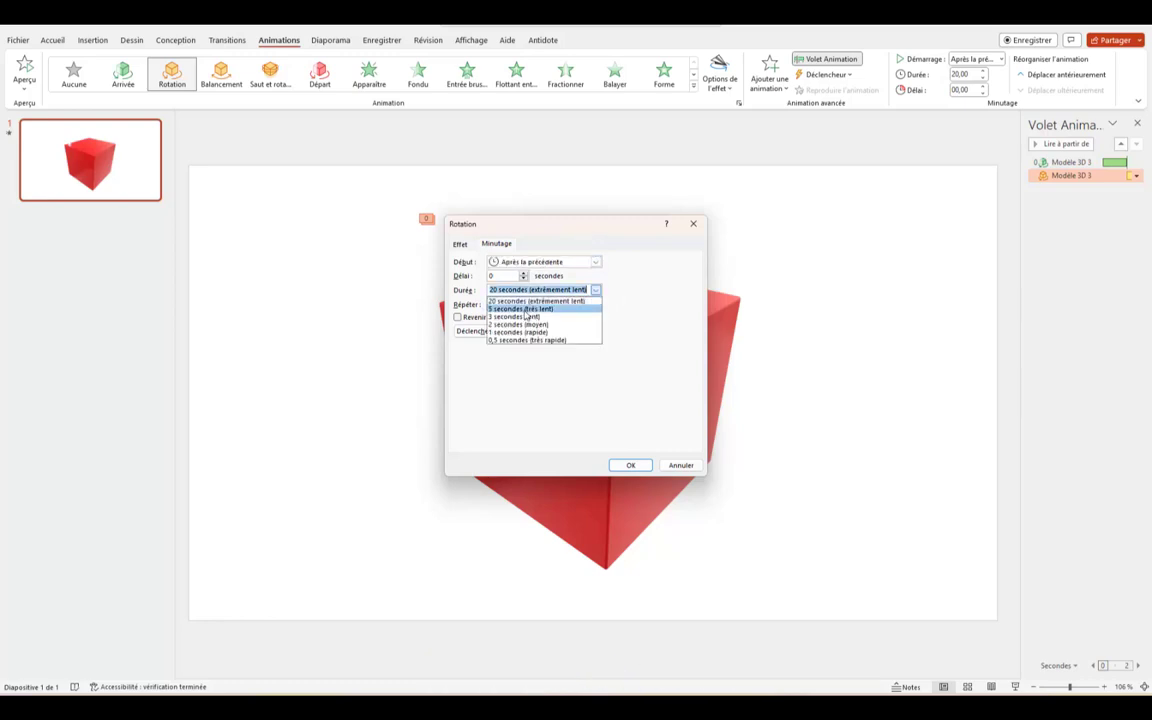
click(513, 309)
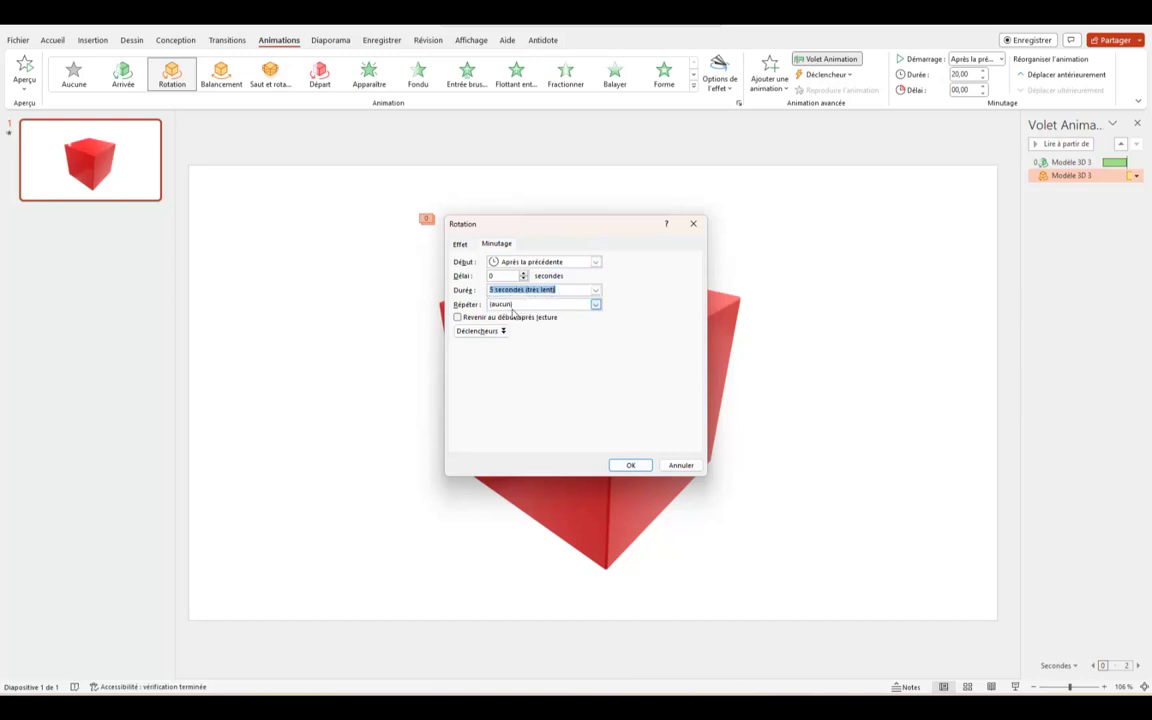
click(629, 465)
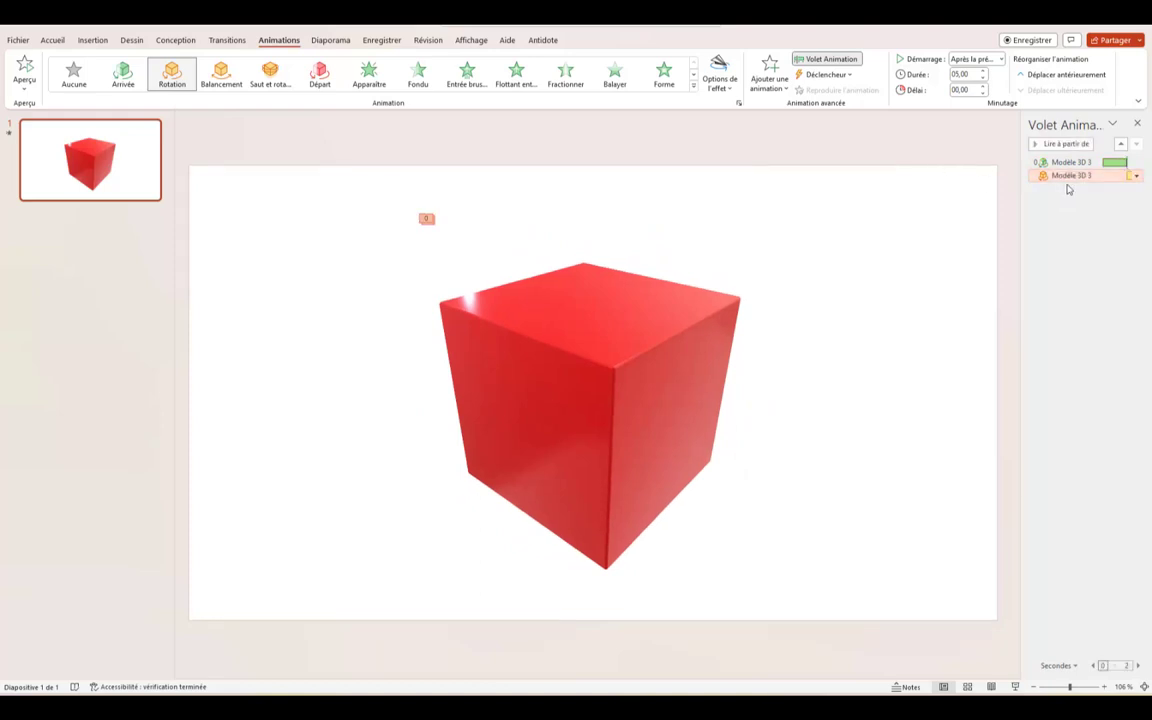
Step: Add a Balancement (sway) 3D animation that starts after the previous animation
click(769, 78)
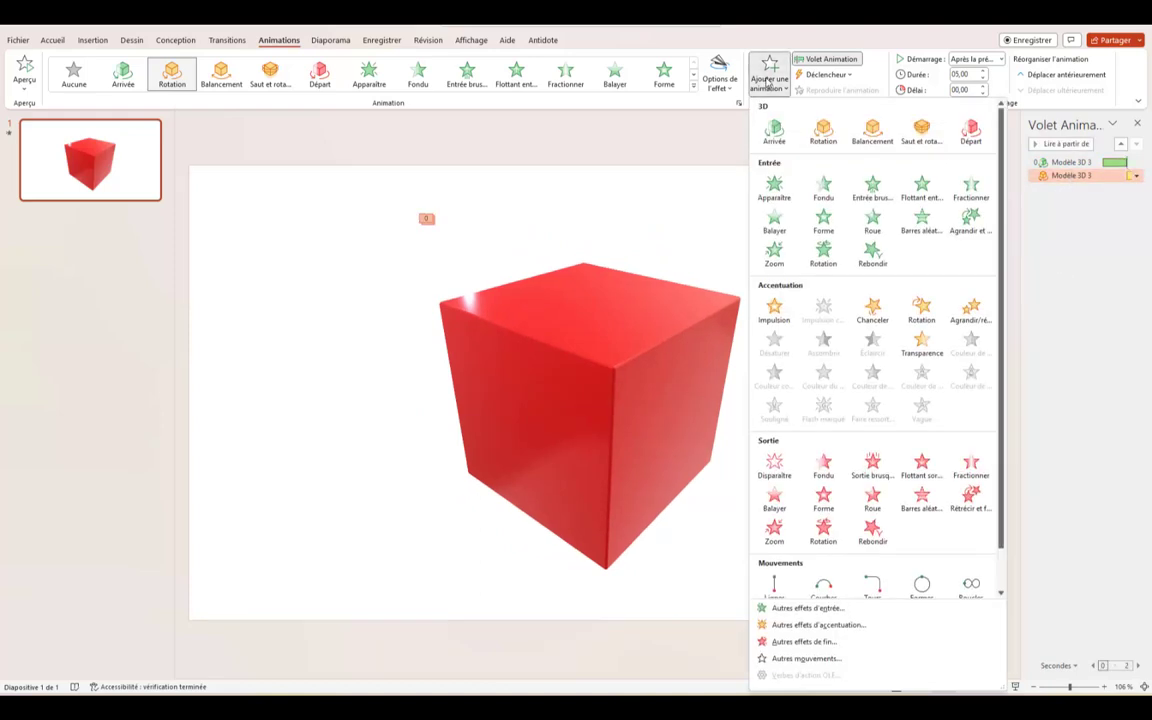
click(870, 140)
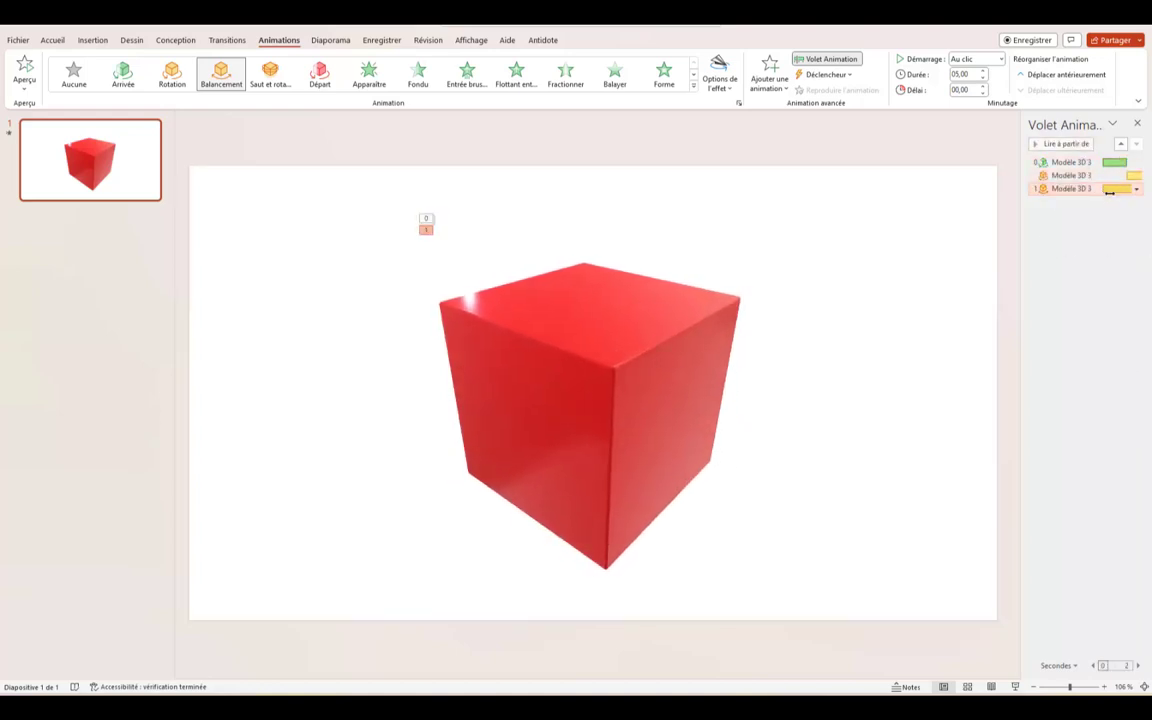
click(1137, 189)
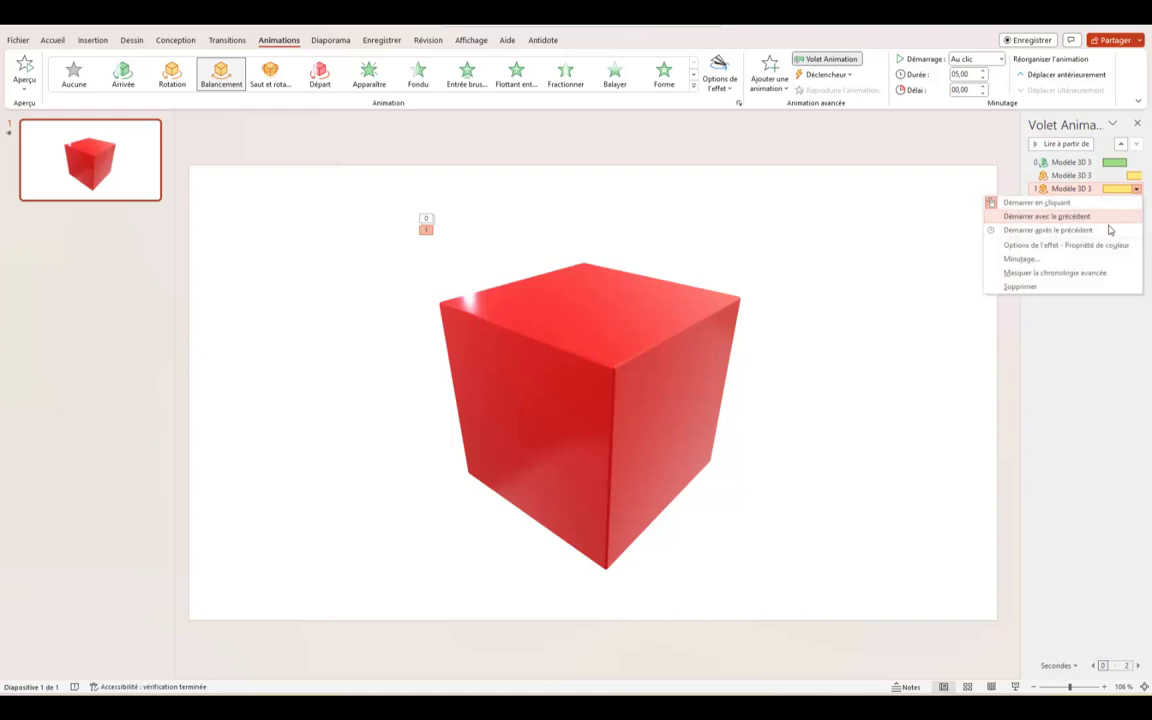
click(1078, 231)
Step: Set the sway's smooth start and end to 0 s and its duration to 3 seconds
click(1137, 189)
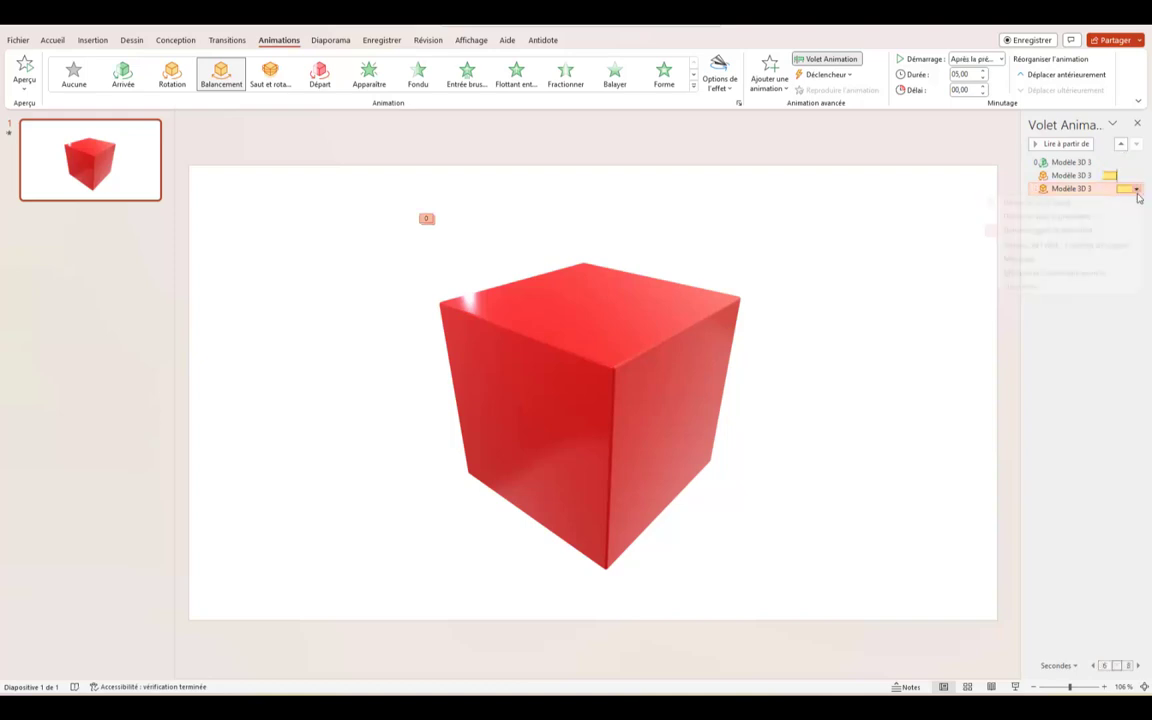
click(1054, 246)
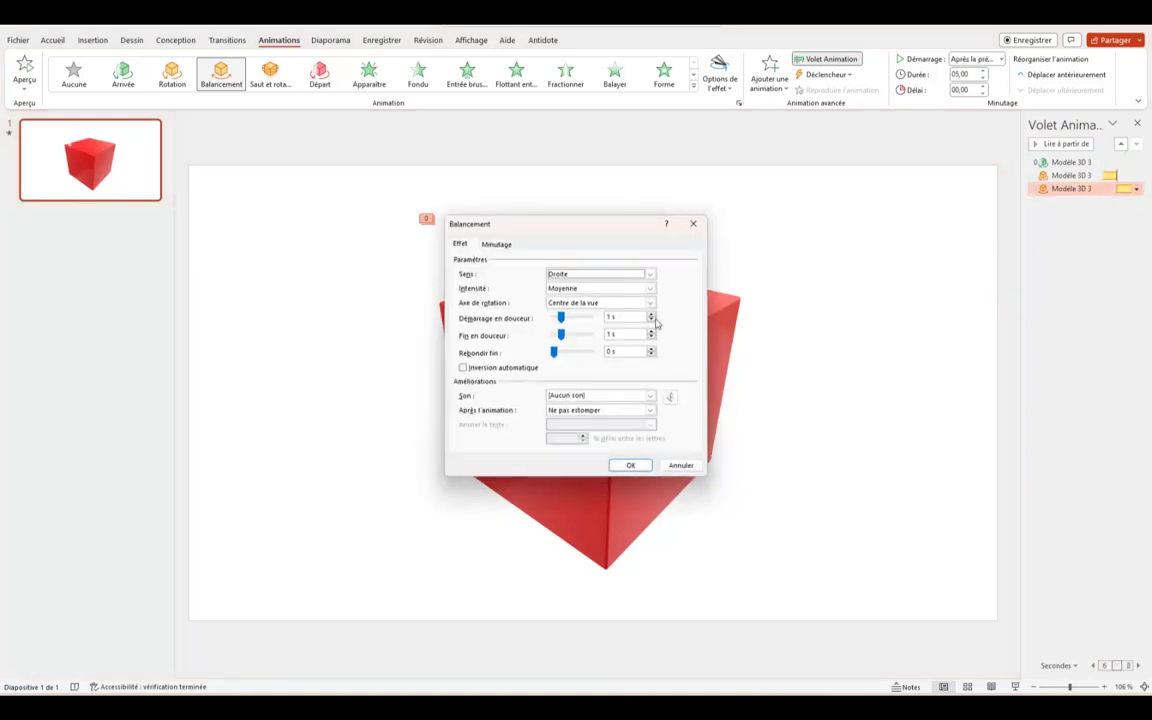
mouse_move(563, 320)
mouse_down()
mouse_move(553, 318)
mouse_move(553, 335)
mouse_up()
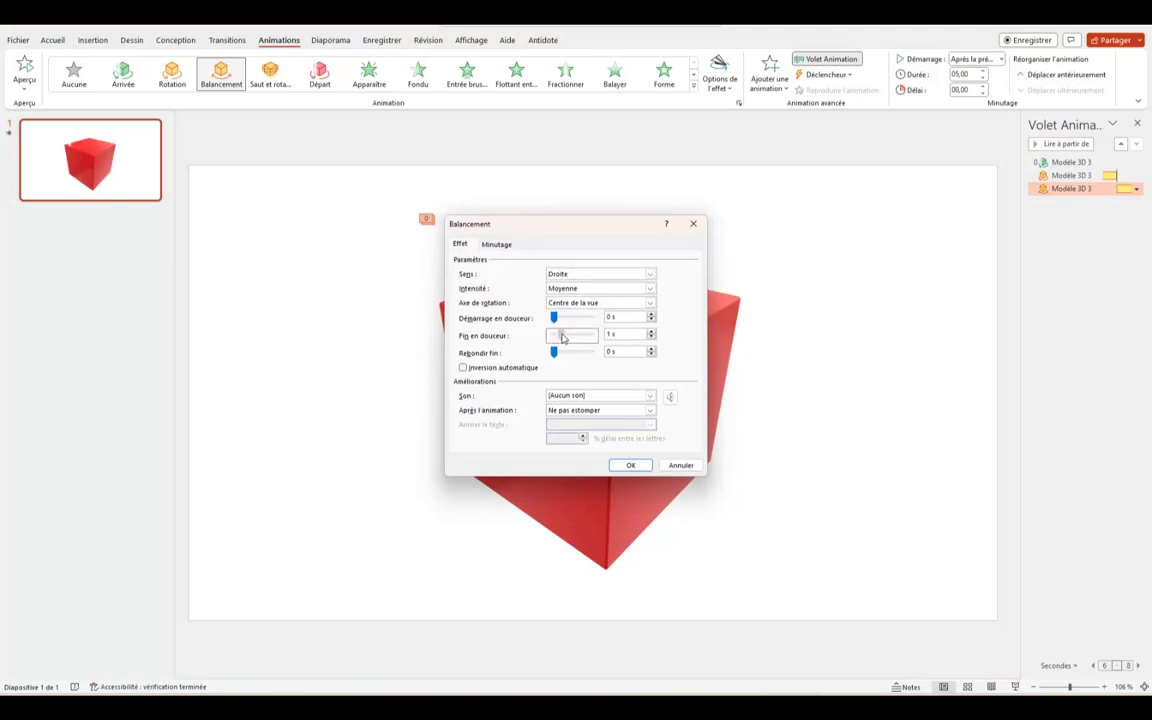
click(497, 245)
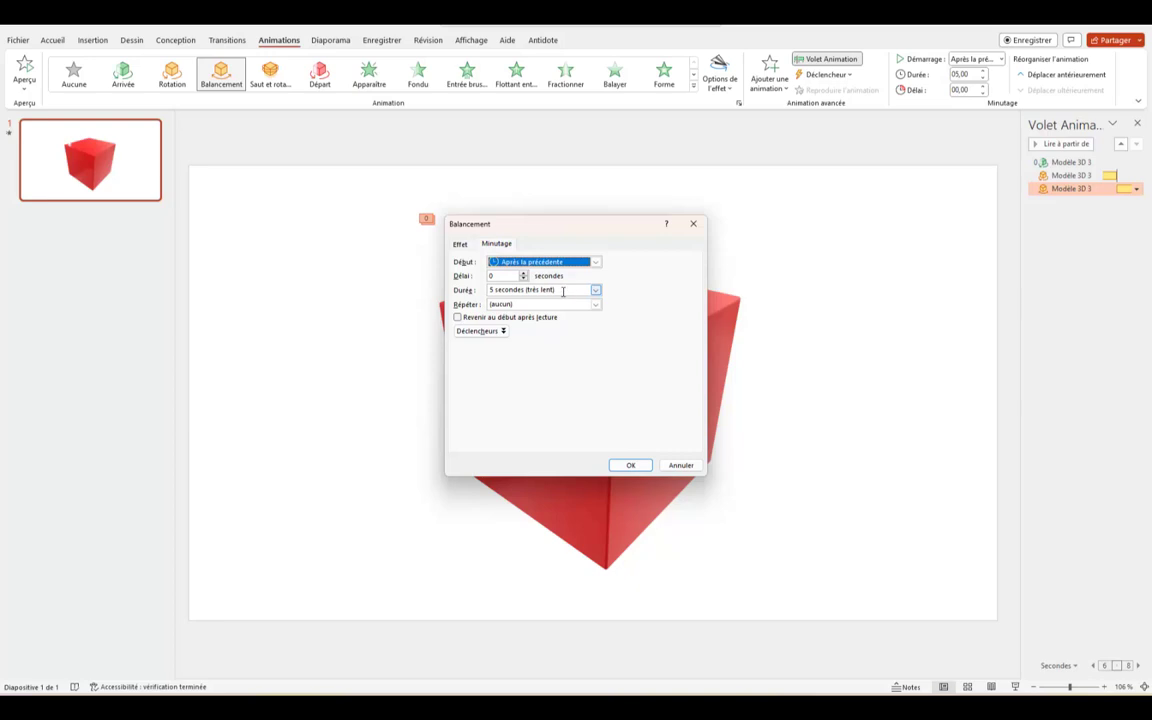
click(596, 291)
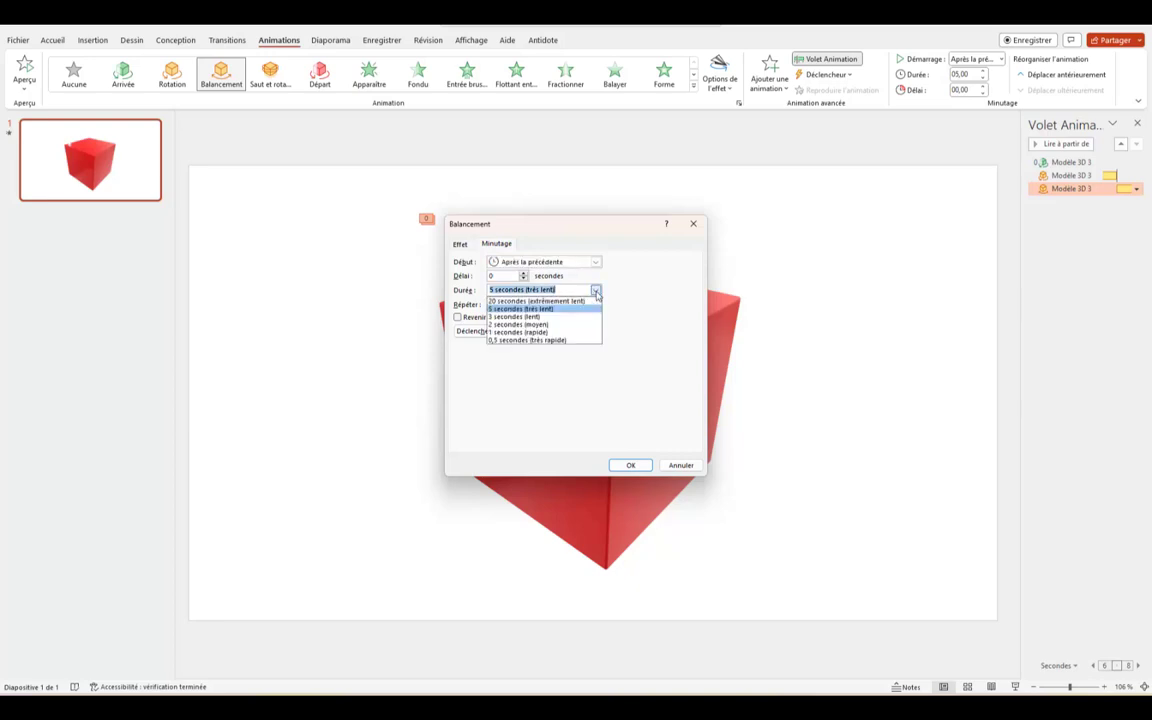
click(545, 316)
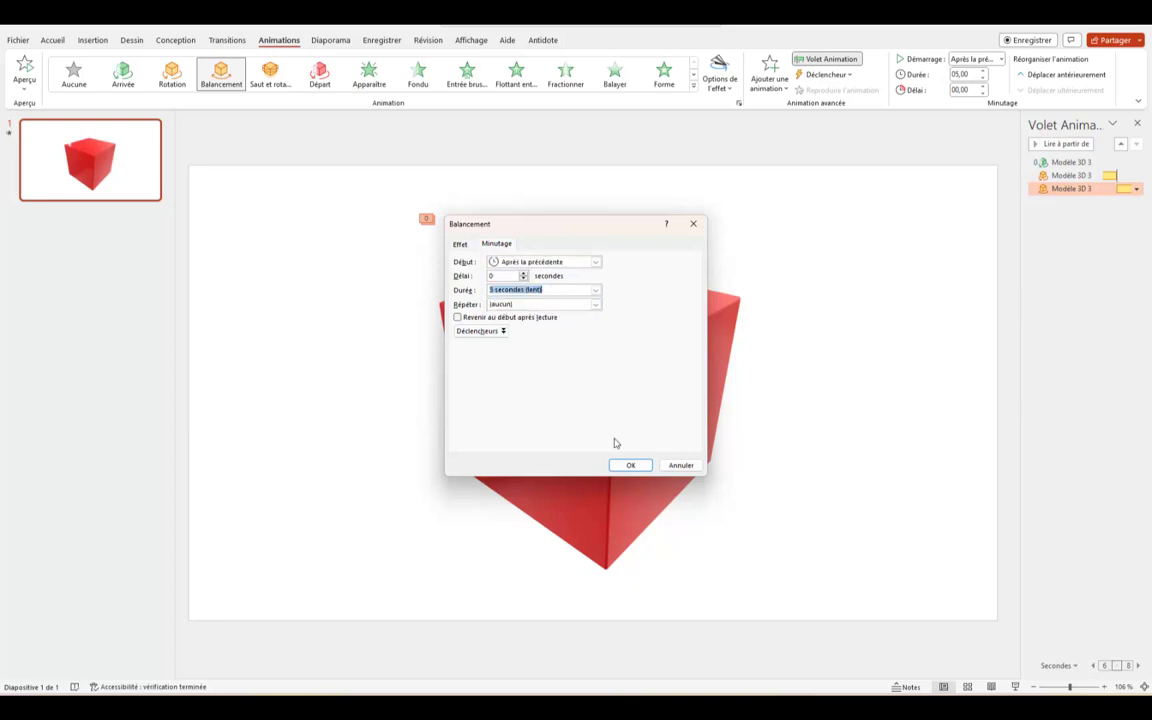
click(631, 466)
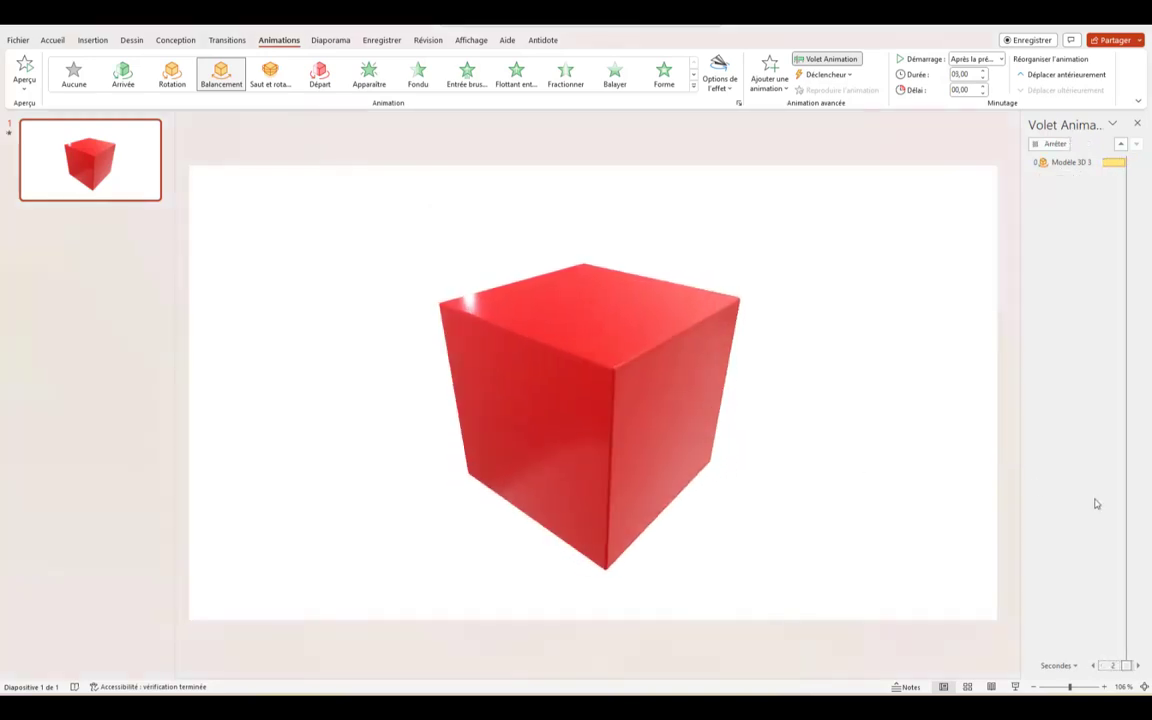
Step: Change the cube's third animation to Saut et rotation, confirming its 2-second timing
click(1083, 261)
click(1076, 190)
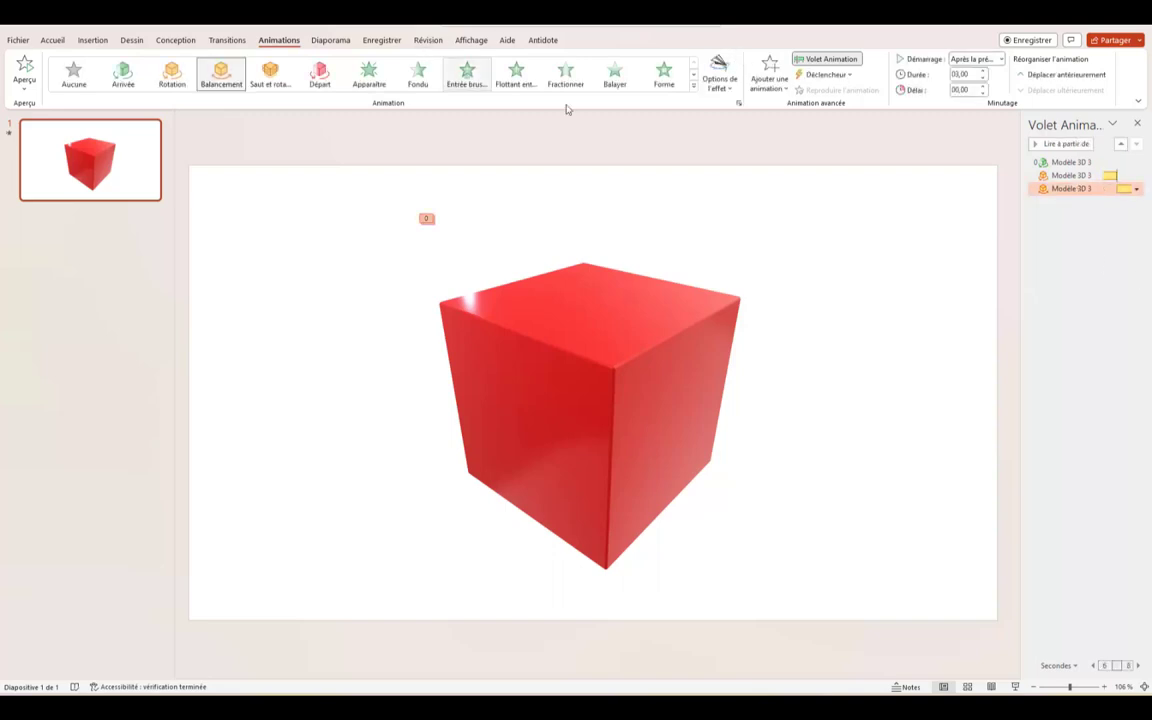
click(270, 76)
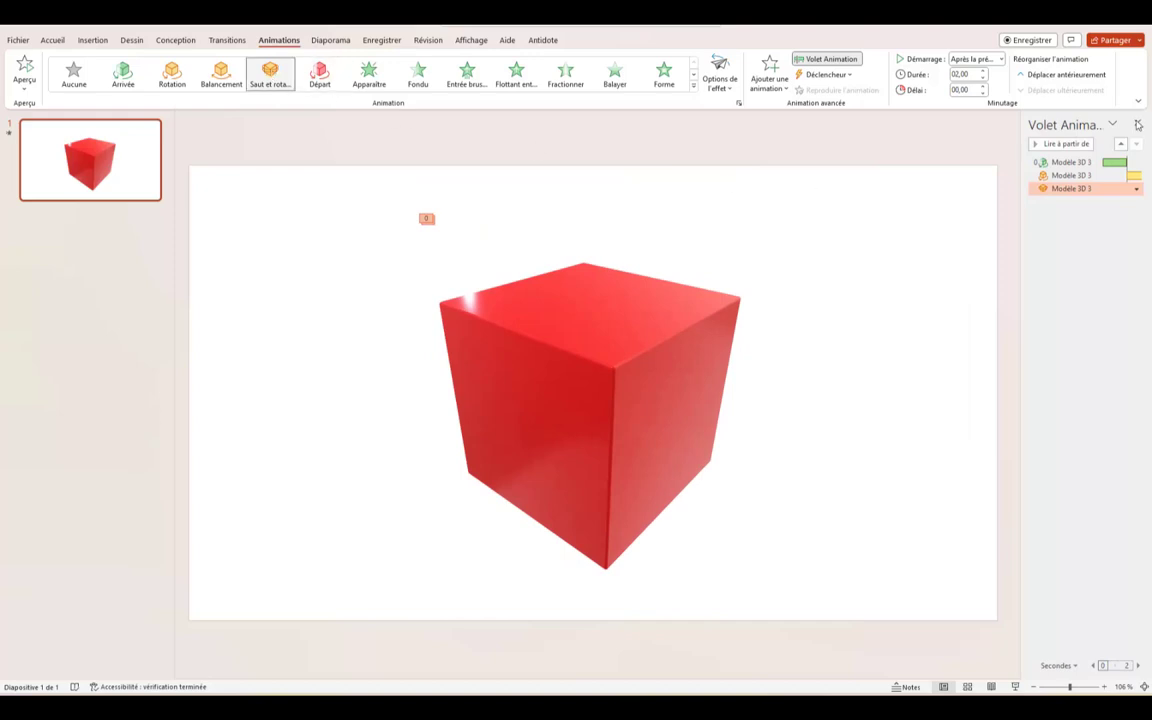
click(1136, 188)
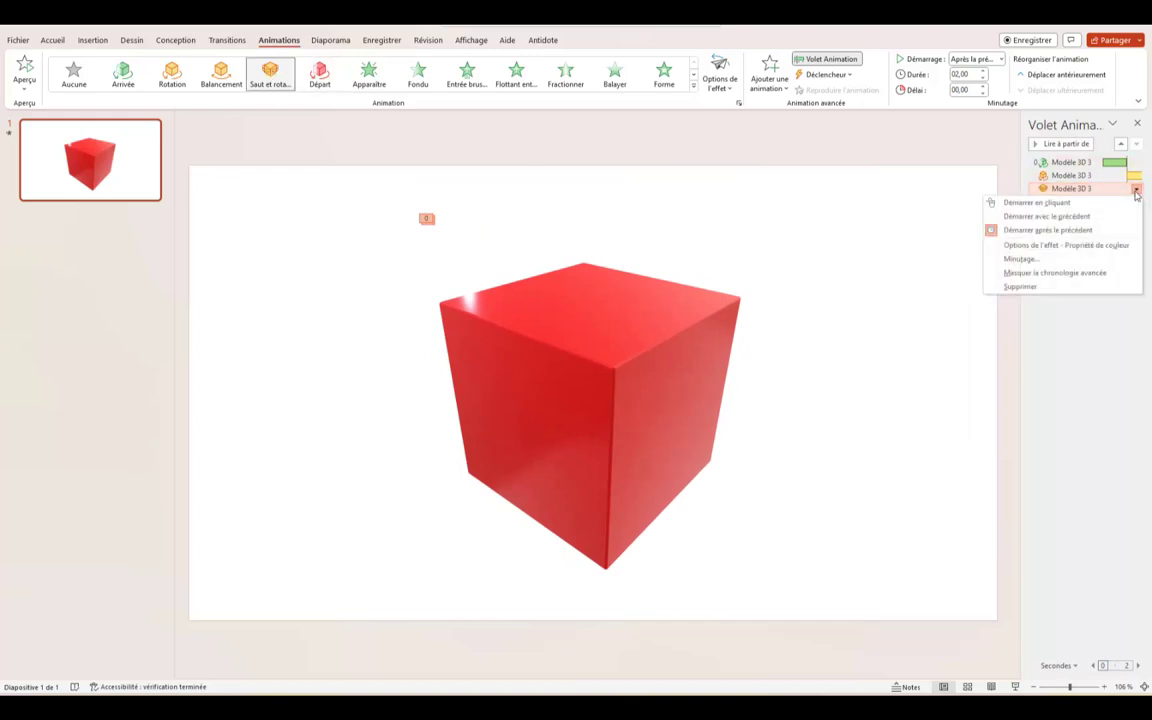
click(1098, 240)
click(495, 271)
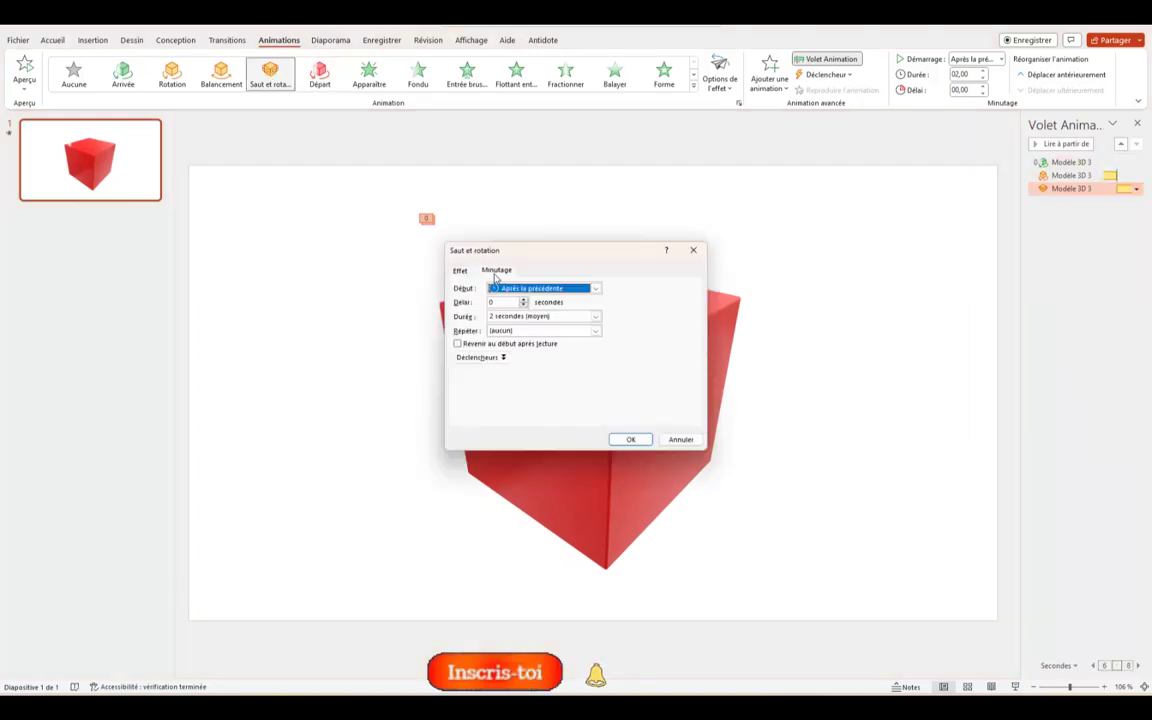
click(631, 439)
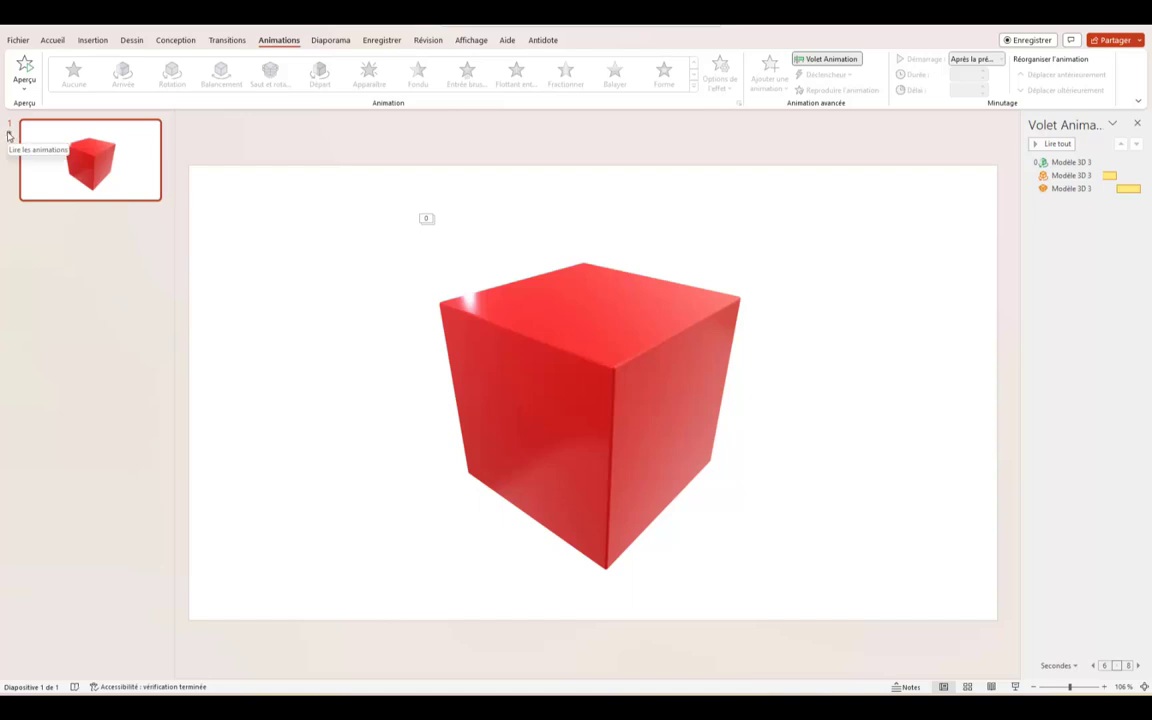
click(8, 135)
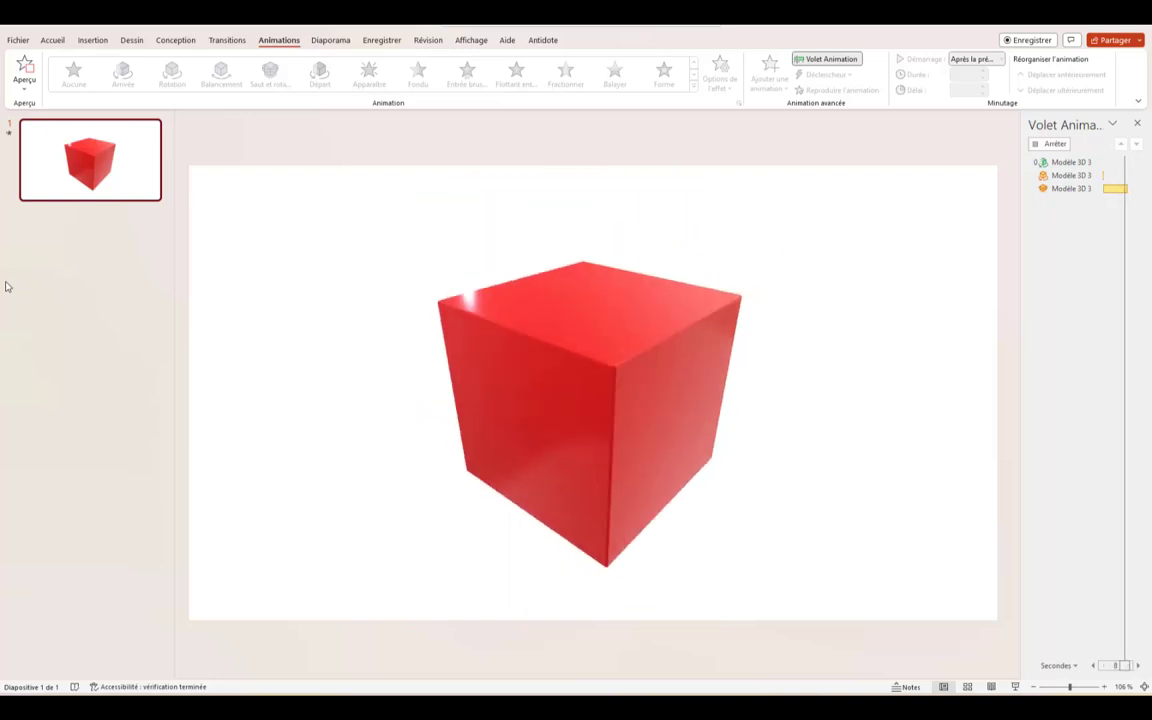
click(1077, 188)
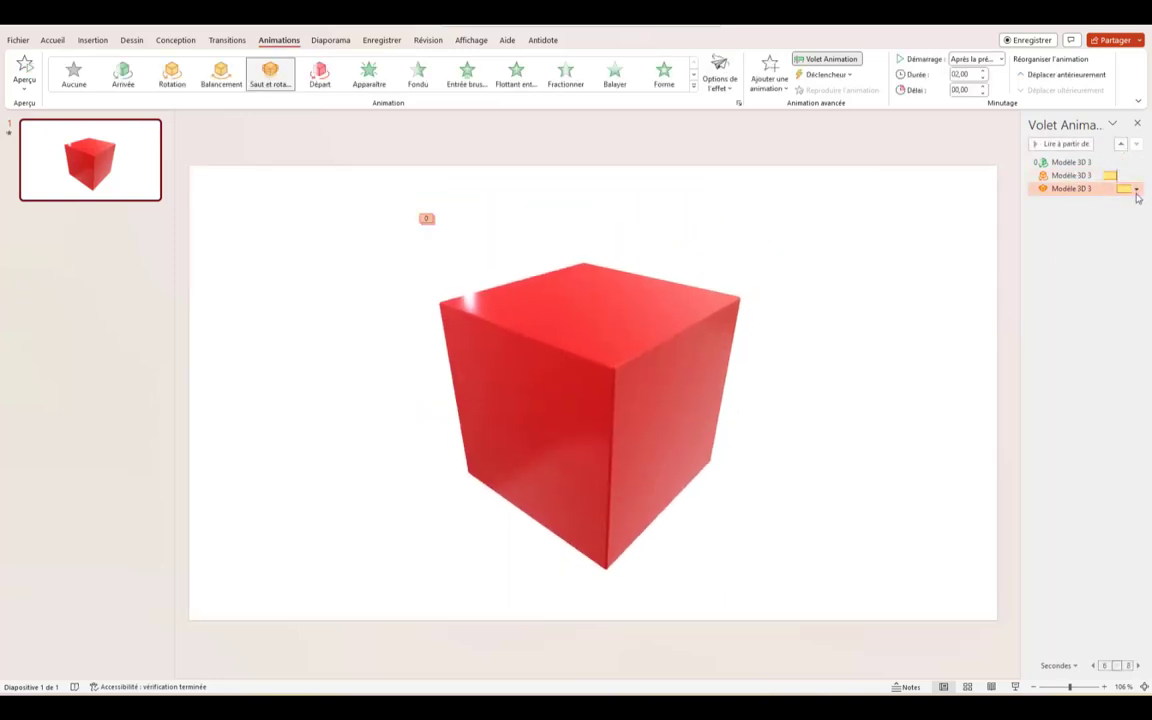
Step: Add the Départ 3D exit animation, set to start after the previous animation
click(770, 70)
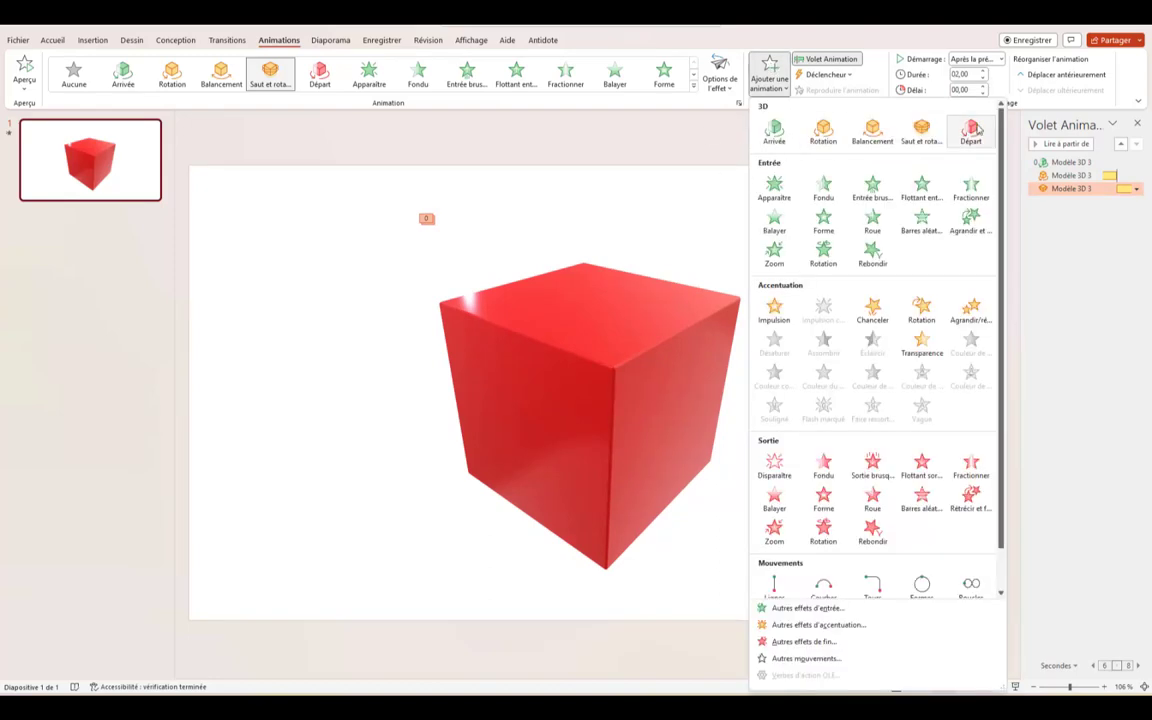
click(972, 130)
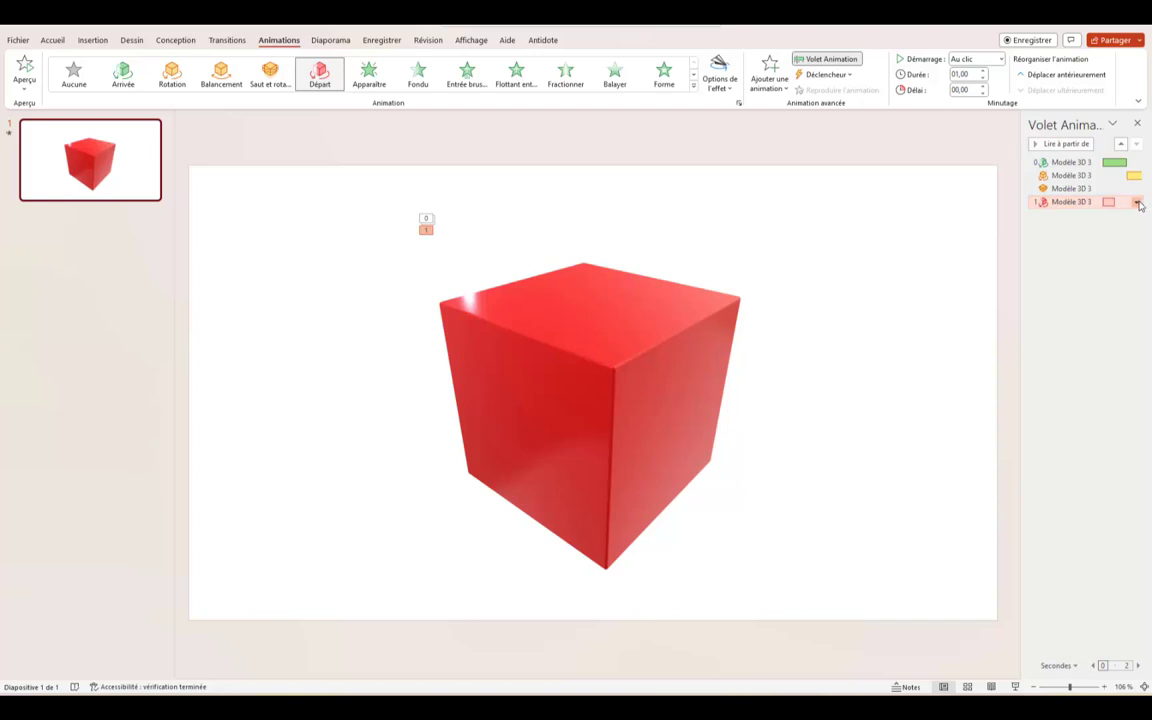
click(1136, 202)
click(1066, 245)
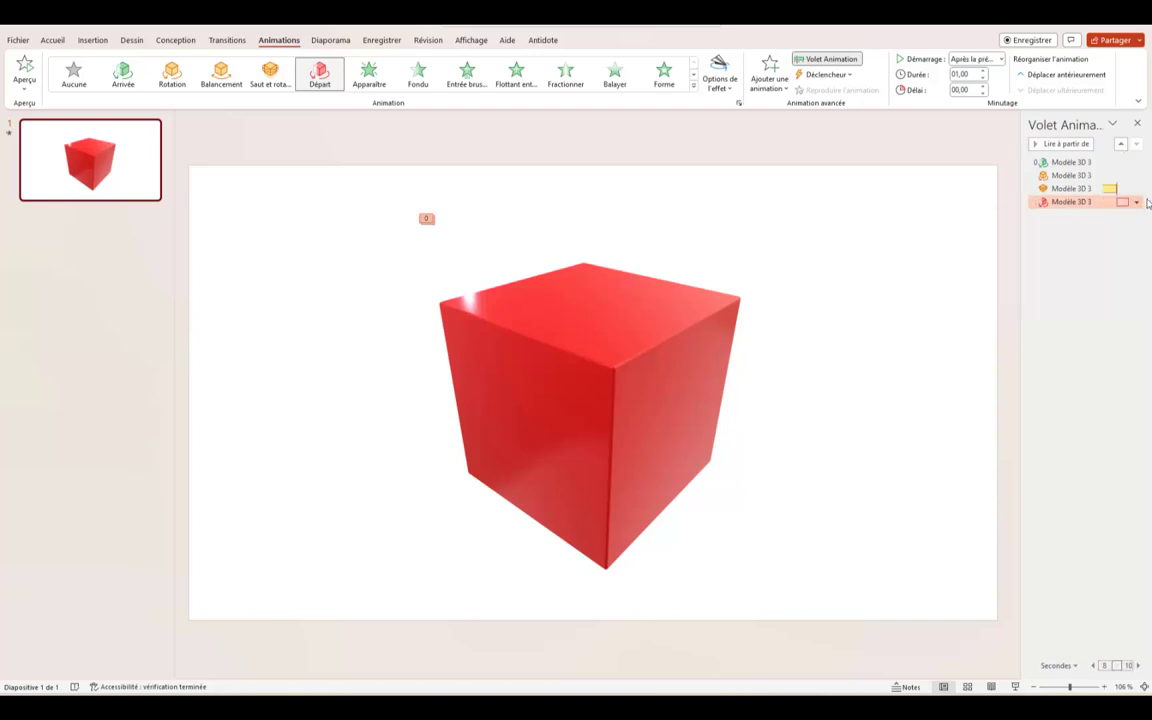
Step: Give the exit animation the Aspiration sound
click(1136, 202)
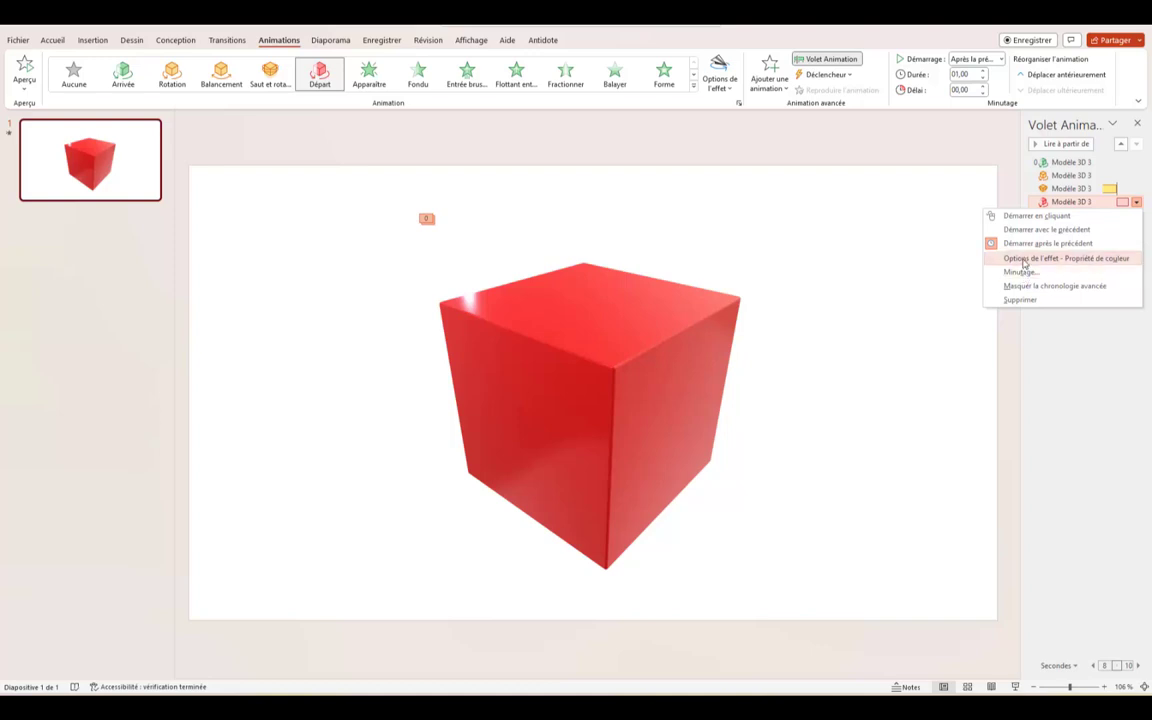
click(1023, 259)
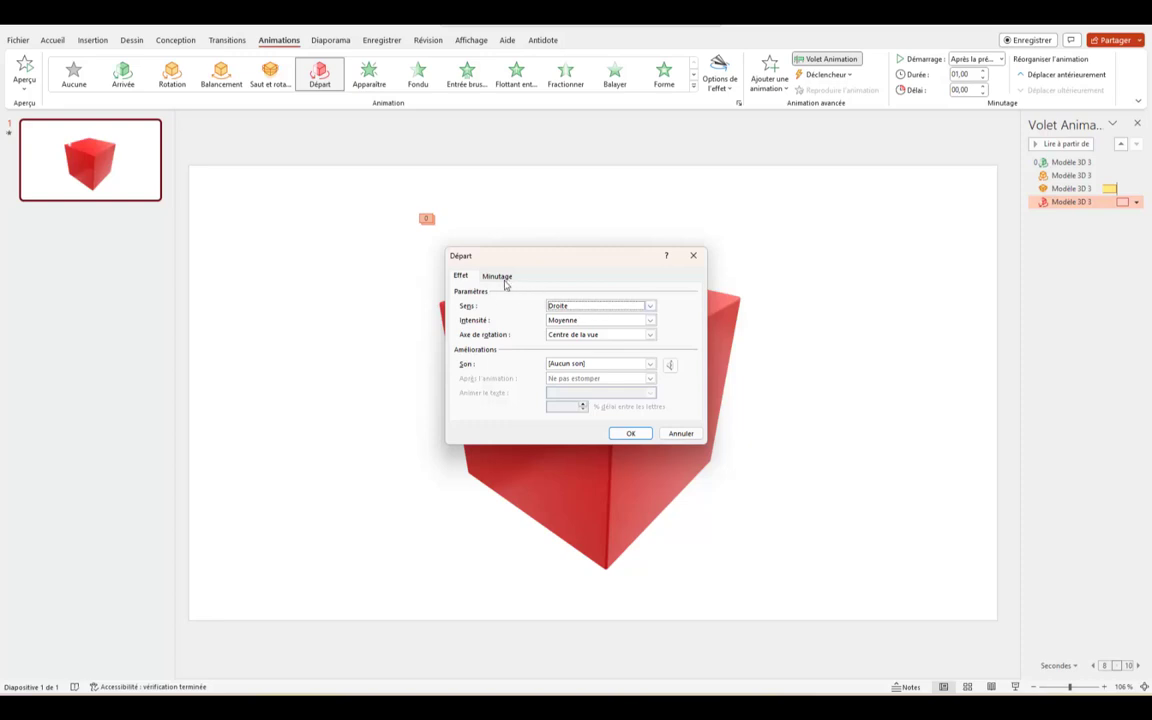
click(650, 367)
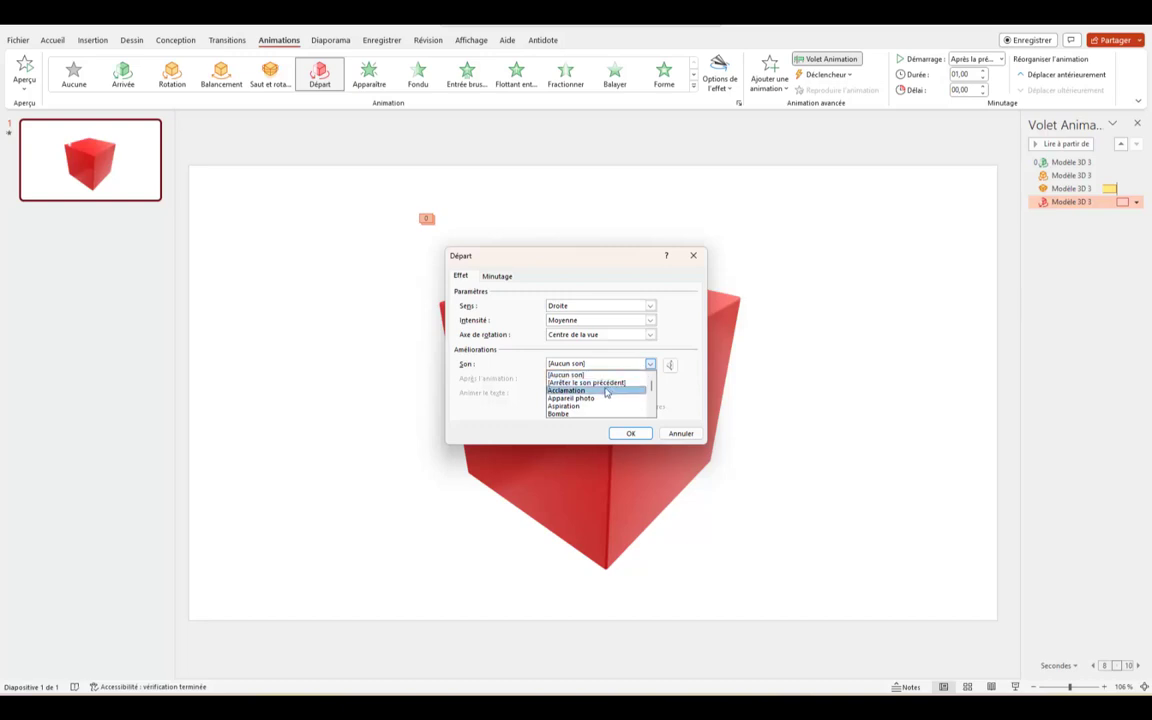
scroll(606, 393, down, 1)
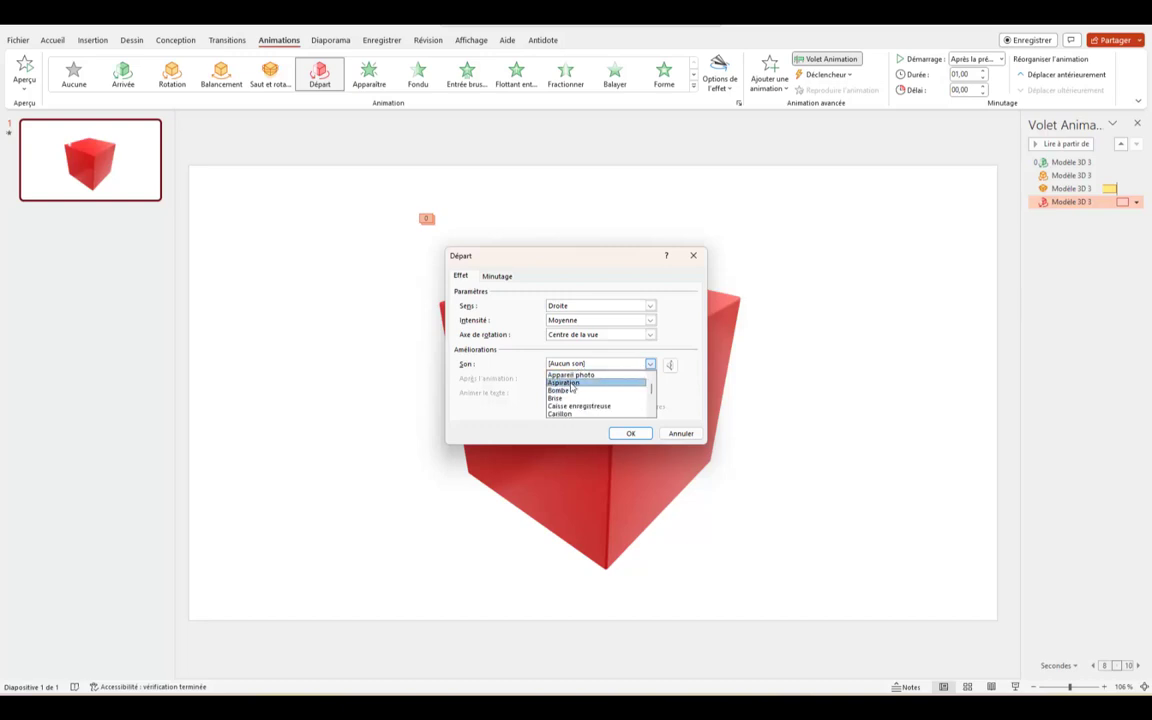
click(578, 382)
click(631, 434)
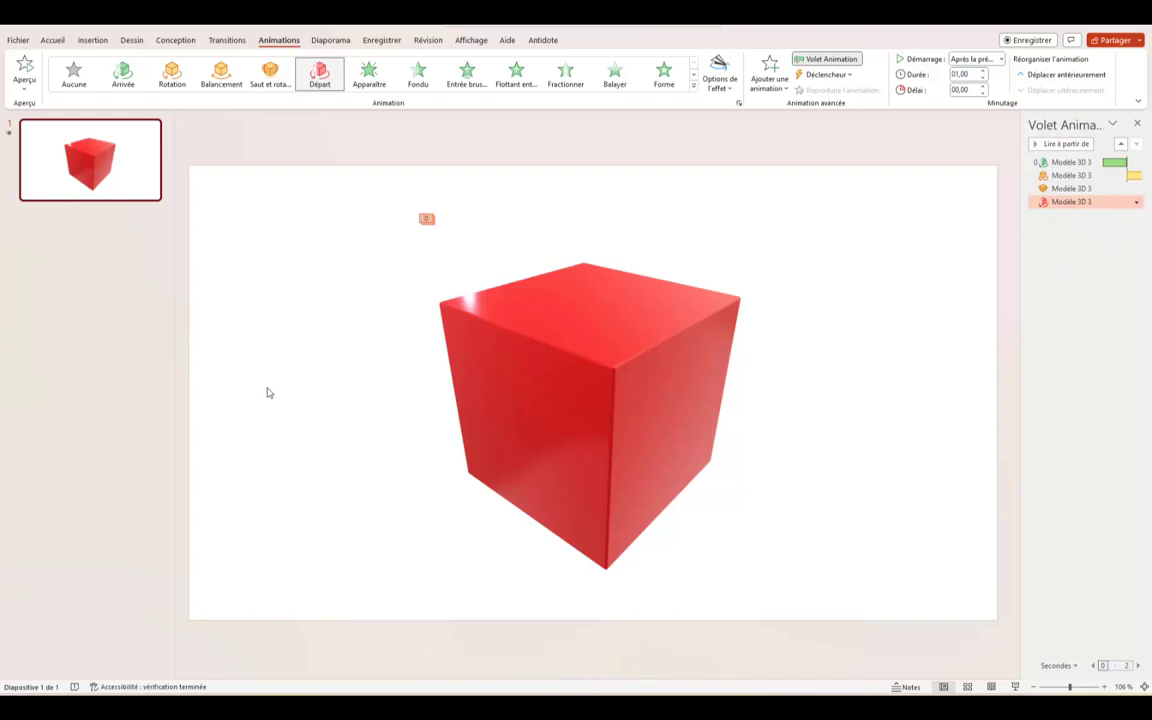
Step: Add a new blank slide as slide 2
click(93, 41)
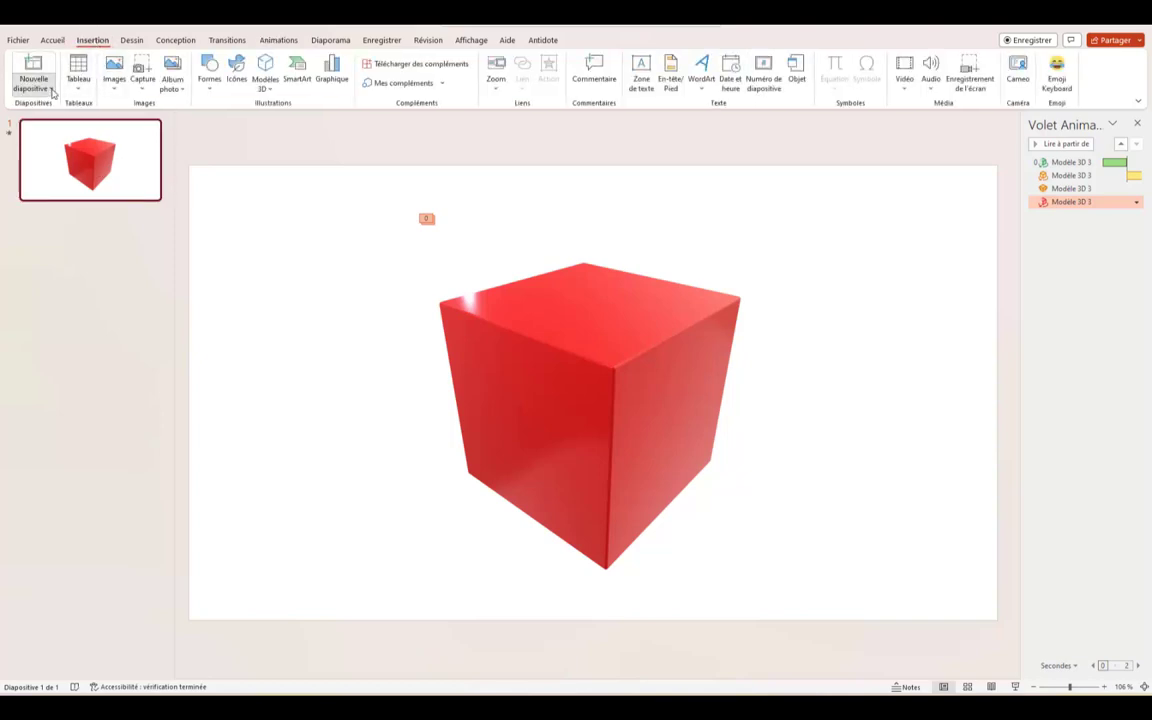
click(51, 89)
click(40, 252)
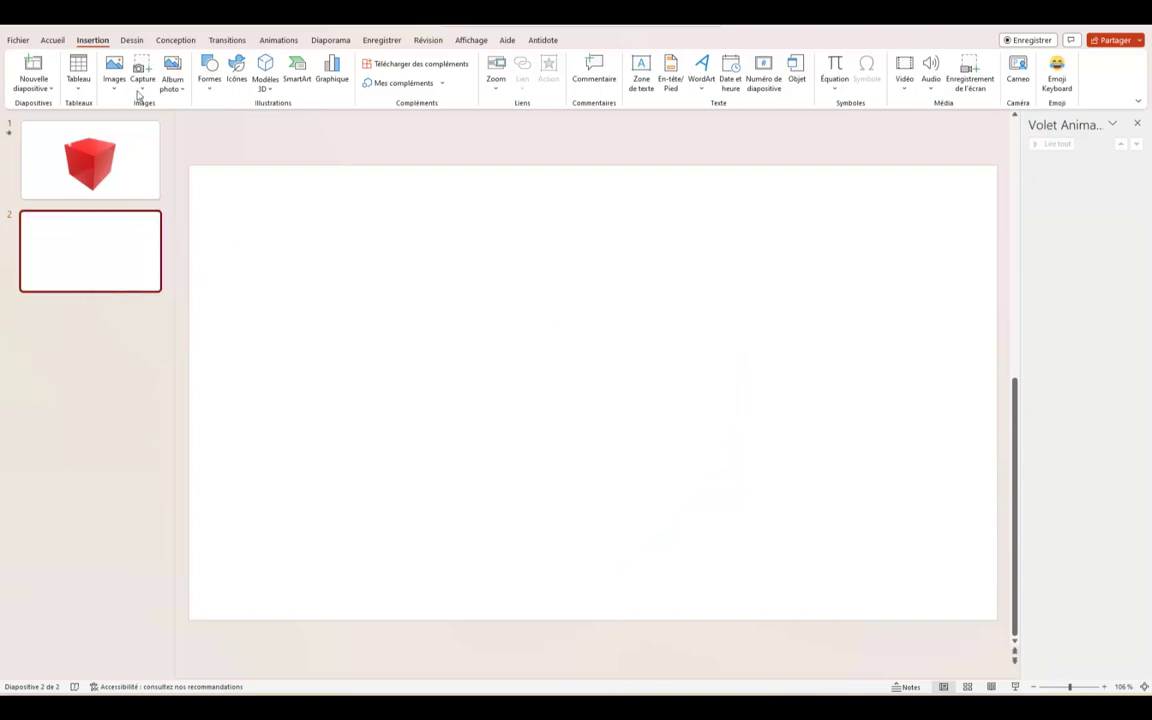
Step: Pick the pink robot from the Robots category of the online 3D models
click(266, 82)
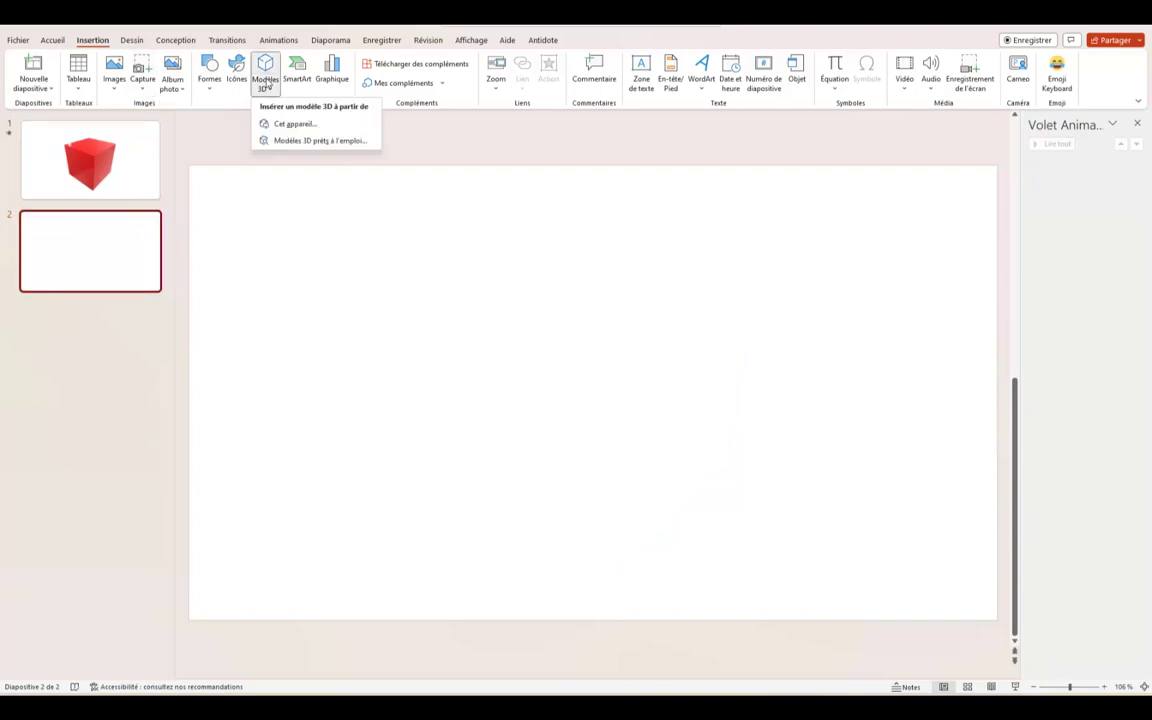
click(305, 141)
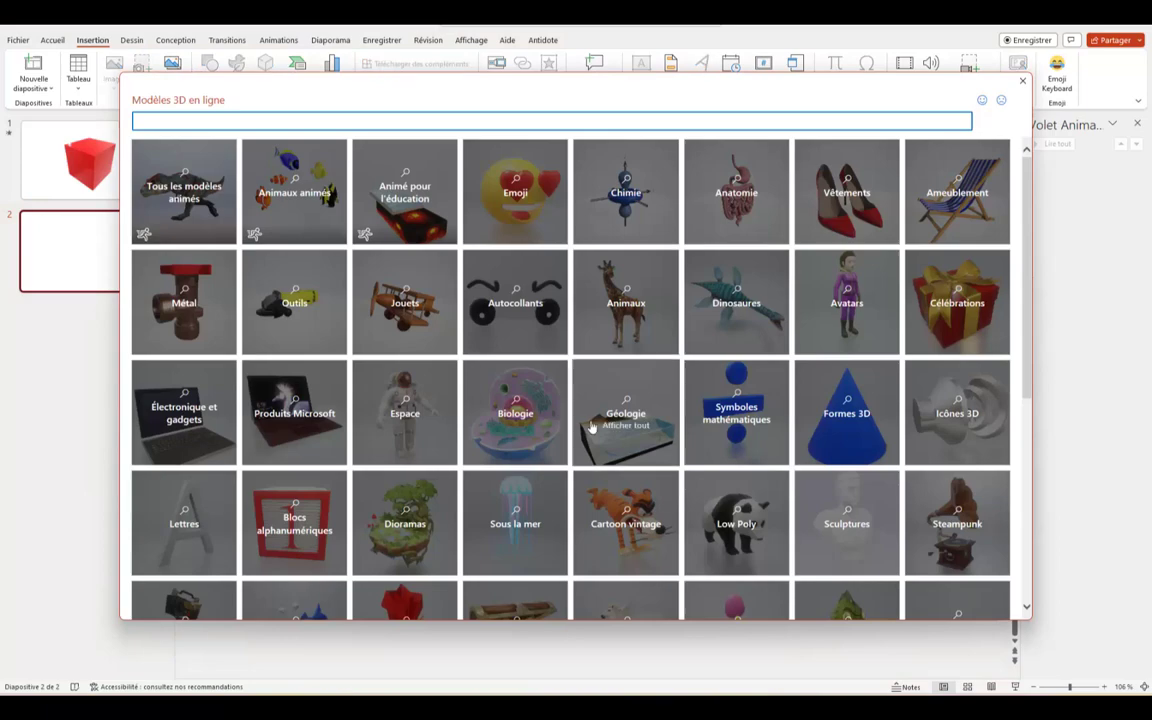
scroll(405, 316, down, 3)
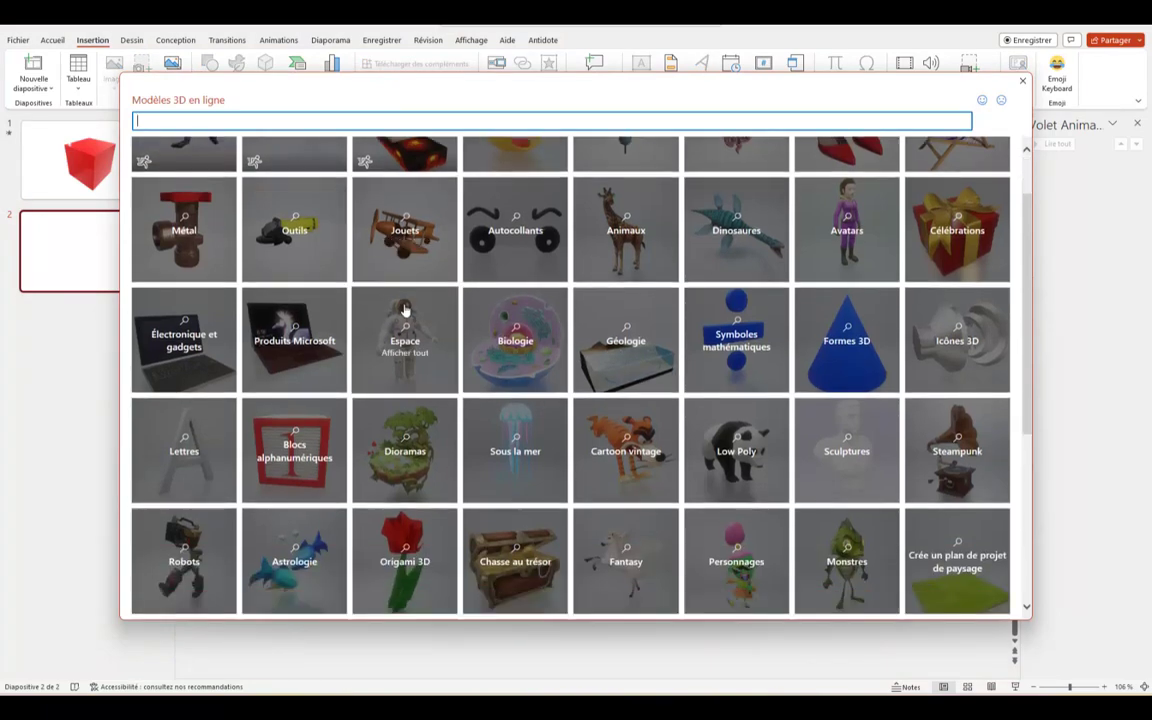
scroll(611, 335, down, 1)
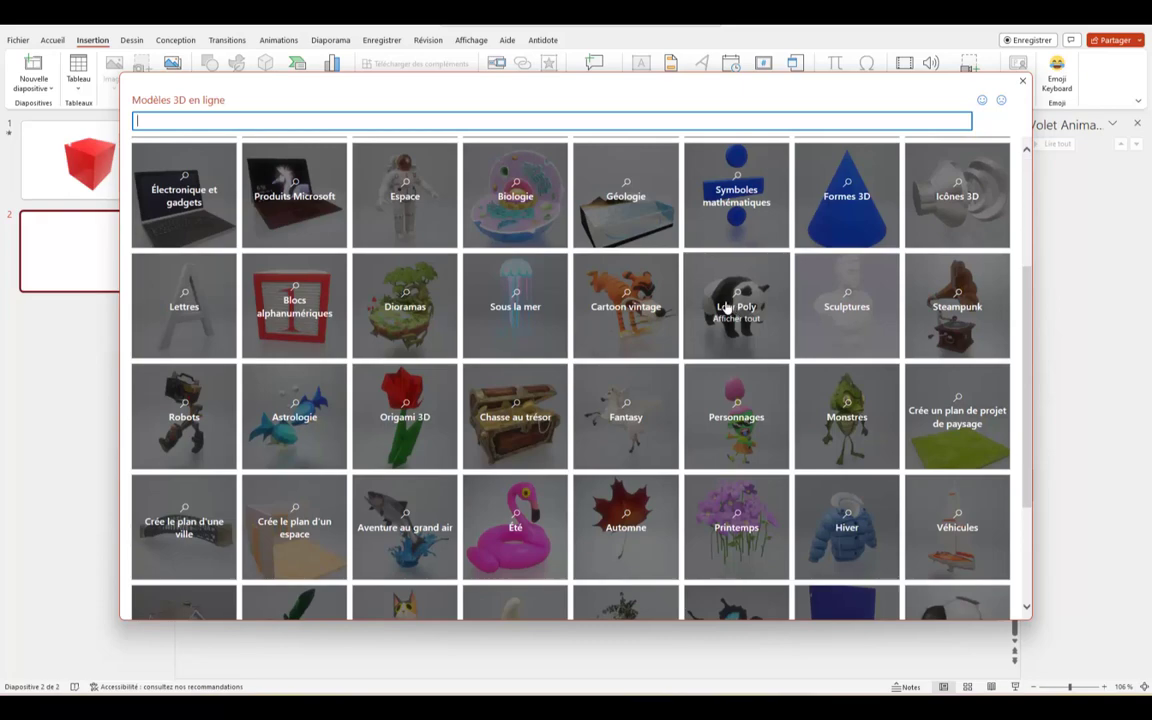
scroll(616, 370, down, 2)
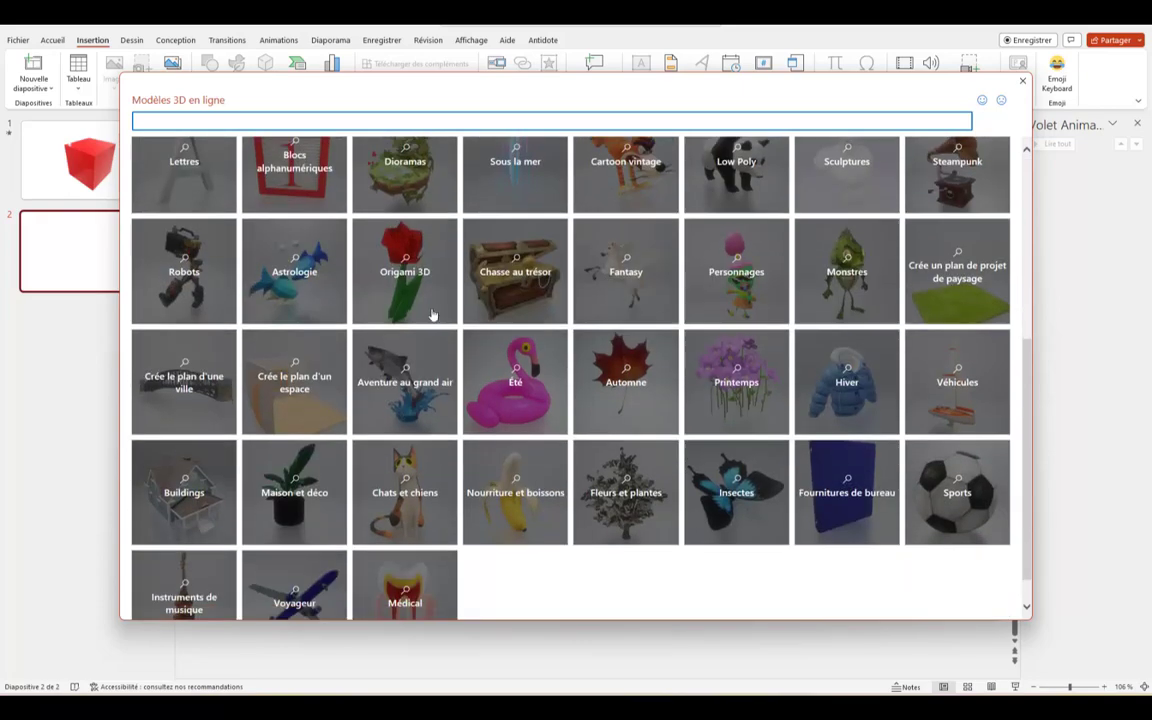
click(185, 283)
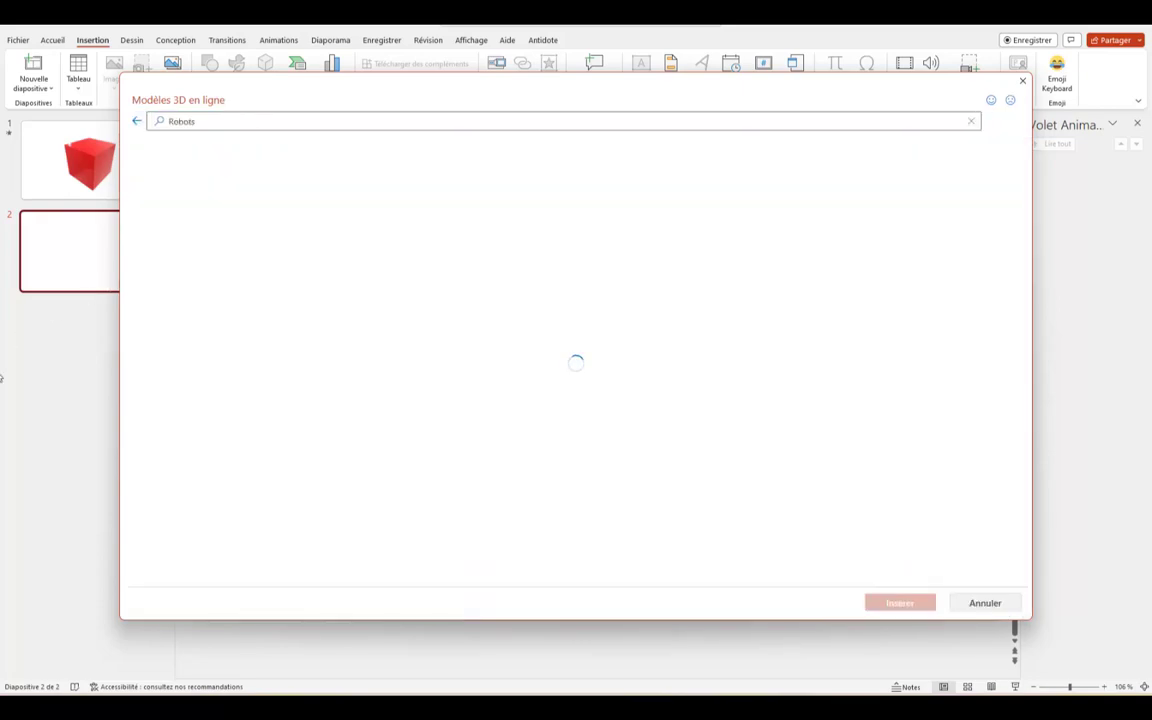
click(617, 308)
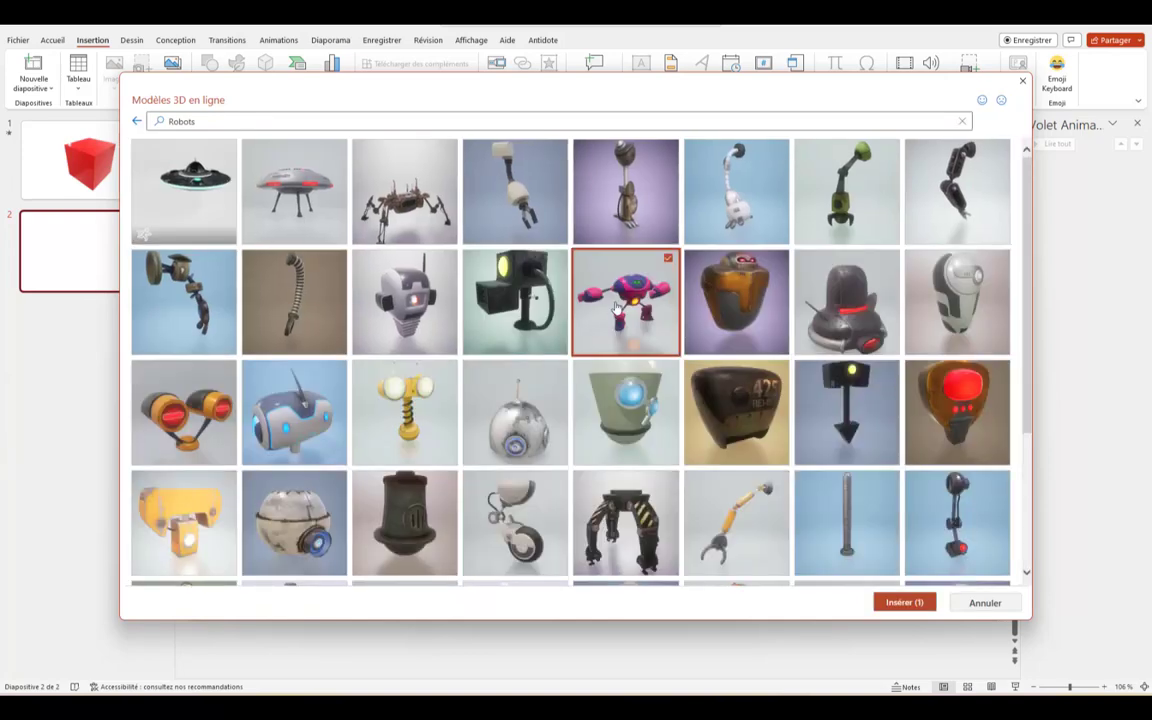
Step: Insert the pink robot and turn it to the 'Au-dessus, devant, à gauche' preset view
key(Return)
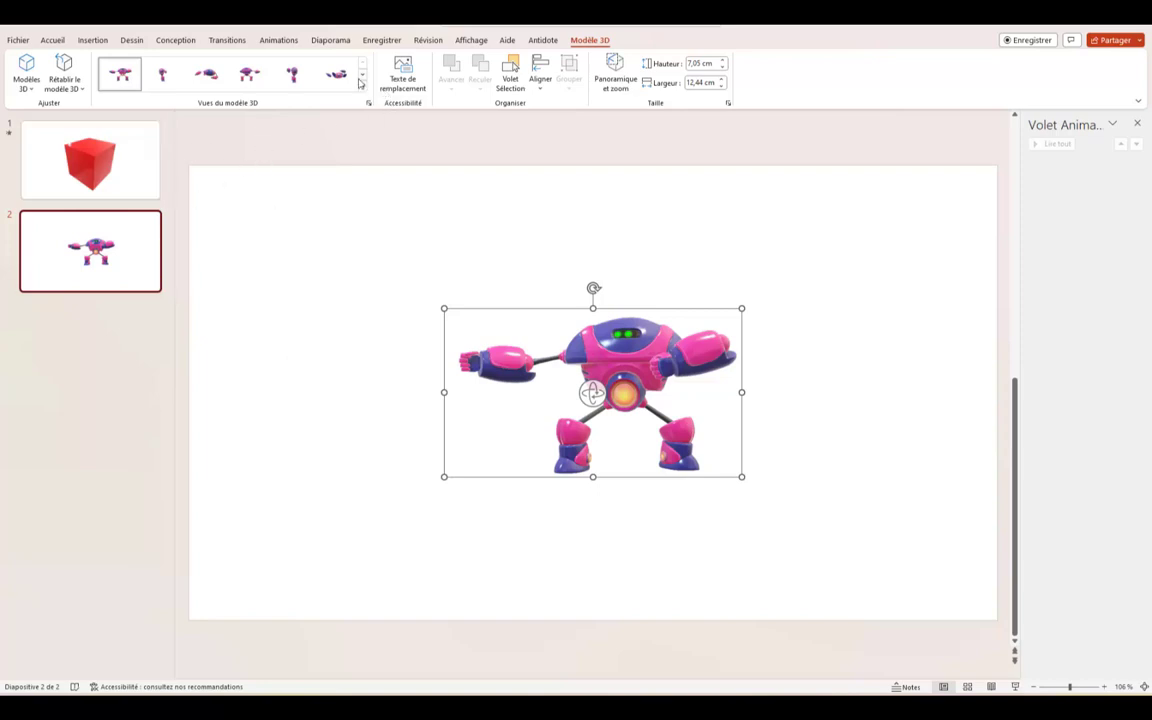
click(164, 75)
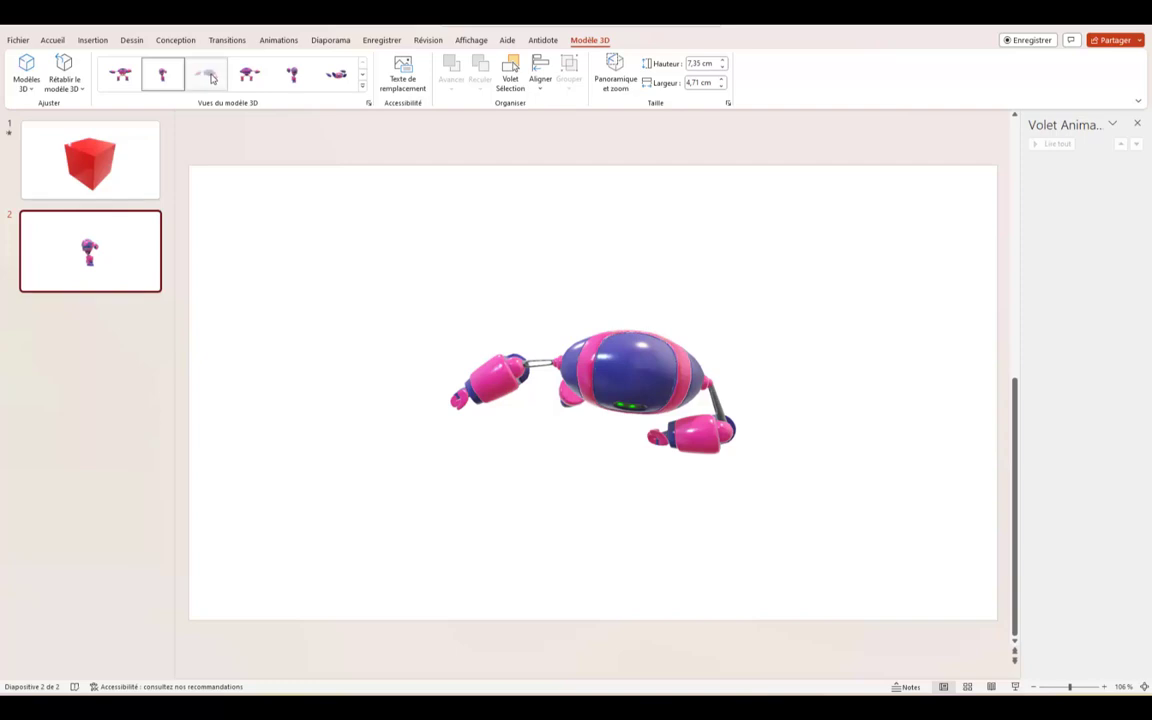
click(210, 77)
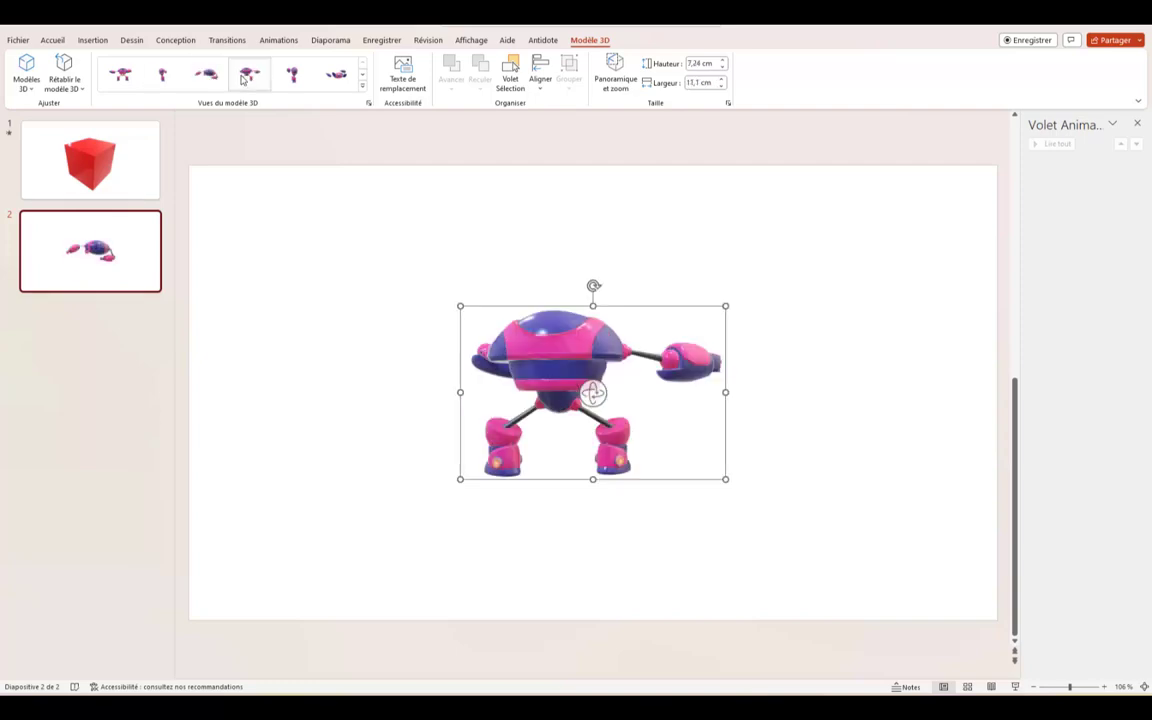
click(243, 78)
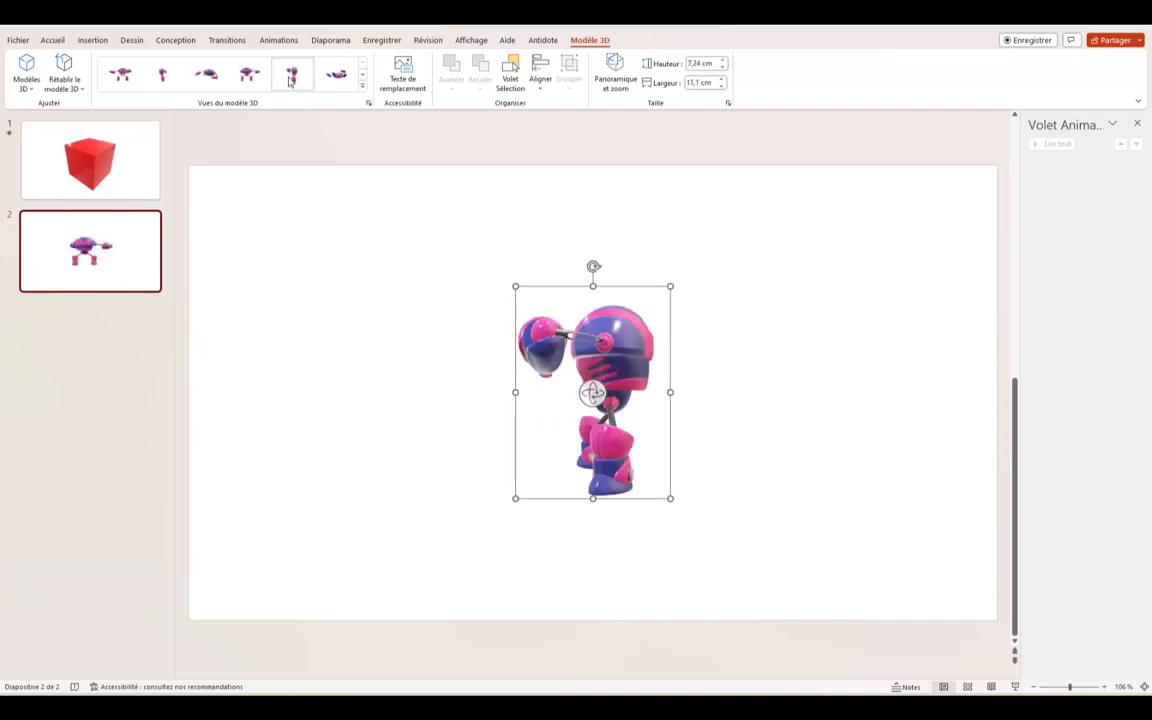
click(290, 78)
click(338, 76)
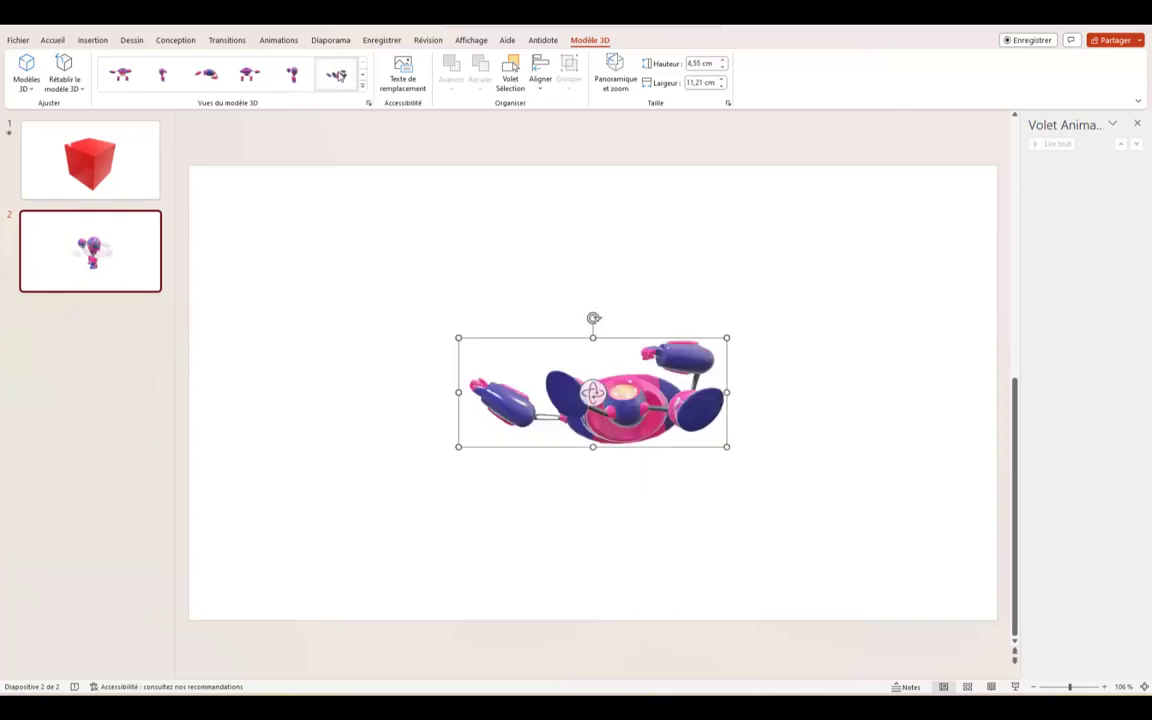
click(364, 87)
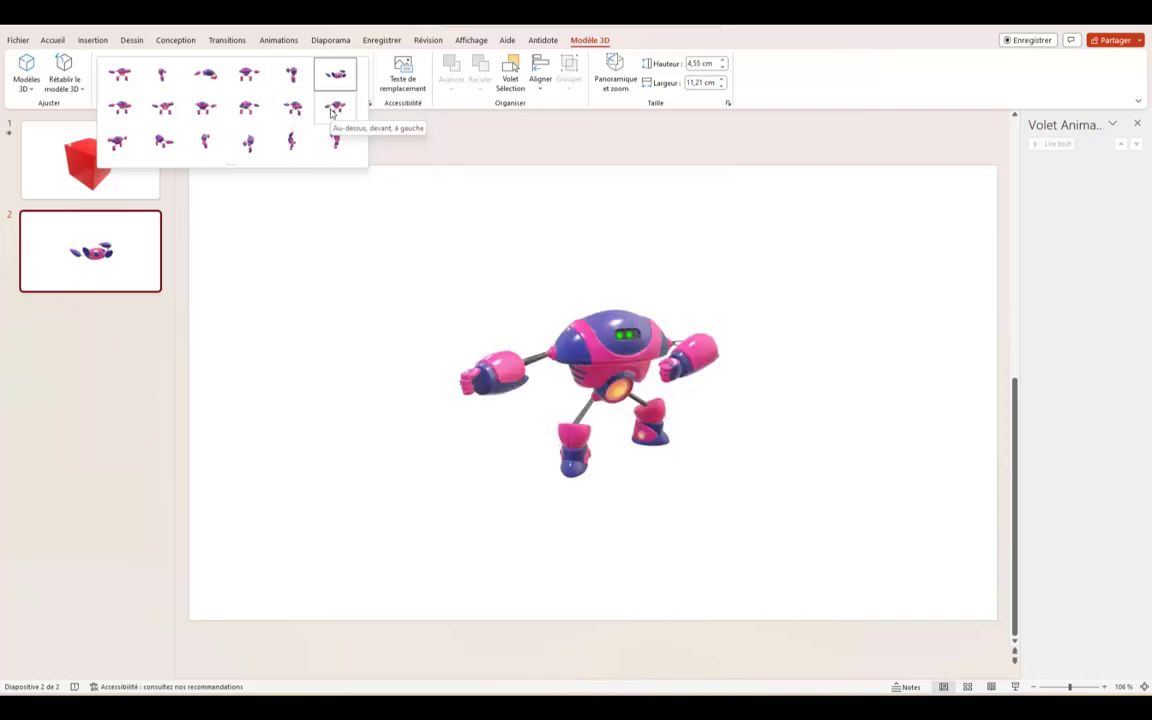
click(331, 112)
Step: Move the robot to the lower left of the slide
click(619, 367)
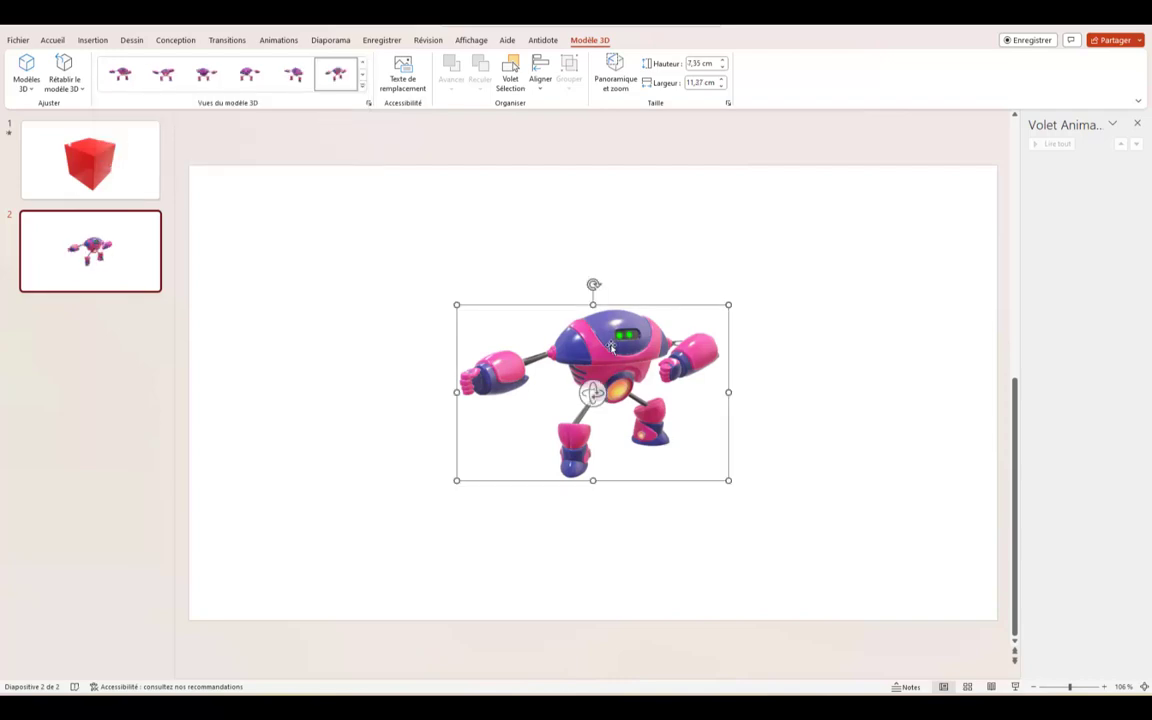
mouse_move(619, 367)
mouse_down()
mouse_move(365, 342)
mouse_move(364, 432)
mouse_up()
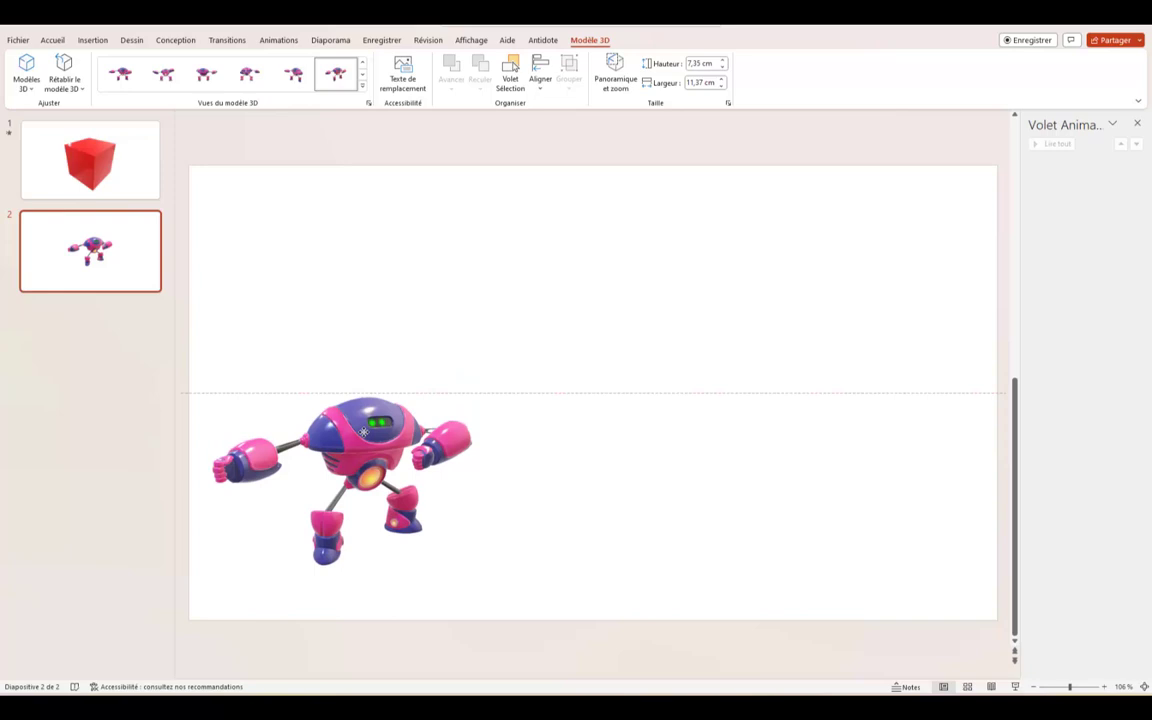
key(Escape)
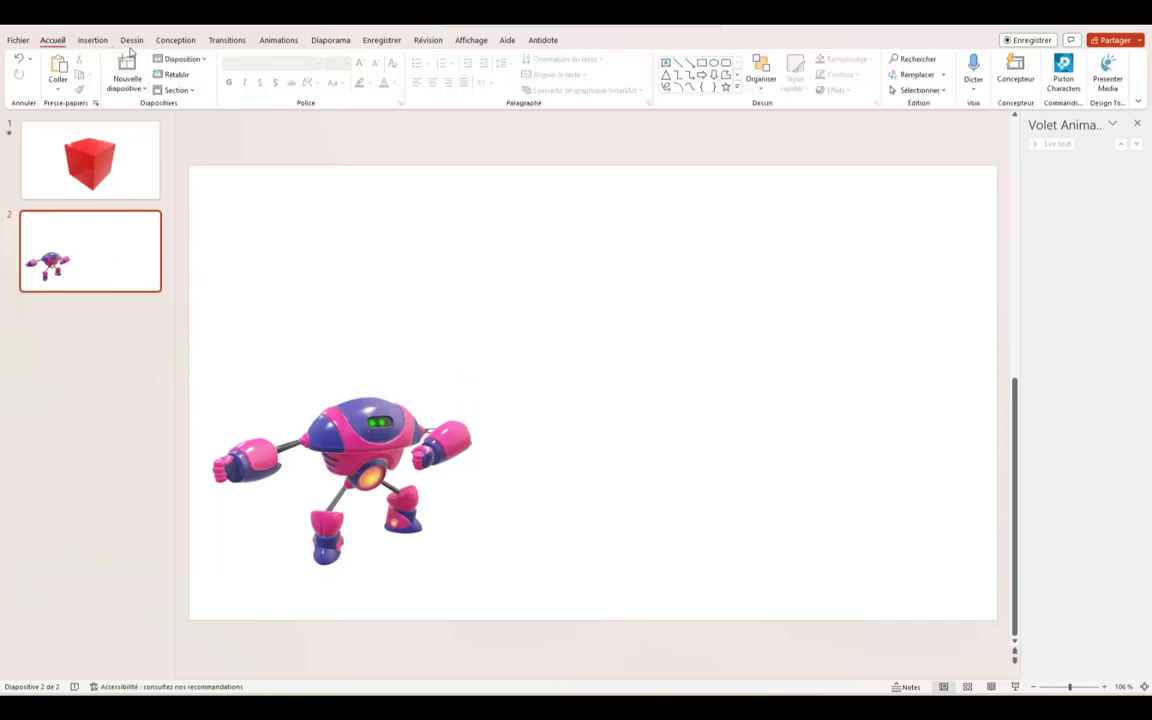
Step: Fill the slide 2 background with the moonlit night-sky stock photo
click(178, 40)
click(1023, 75)
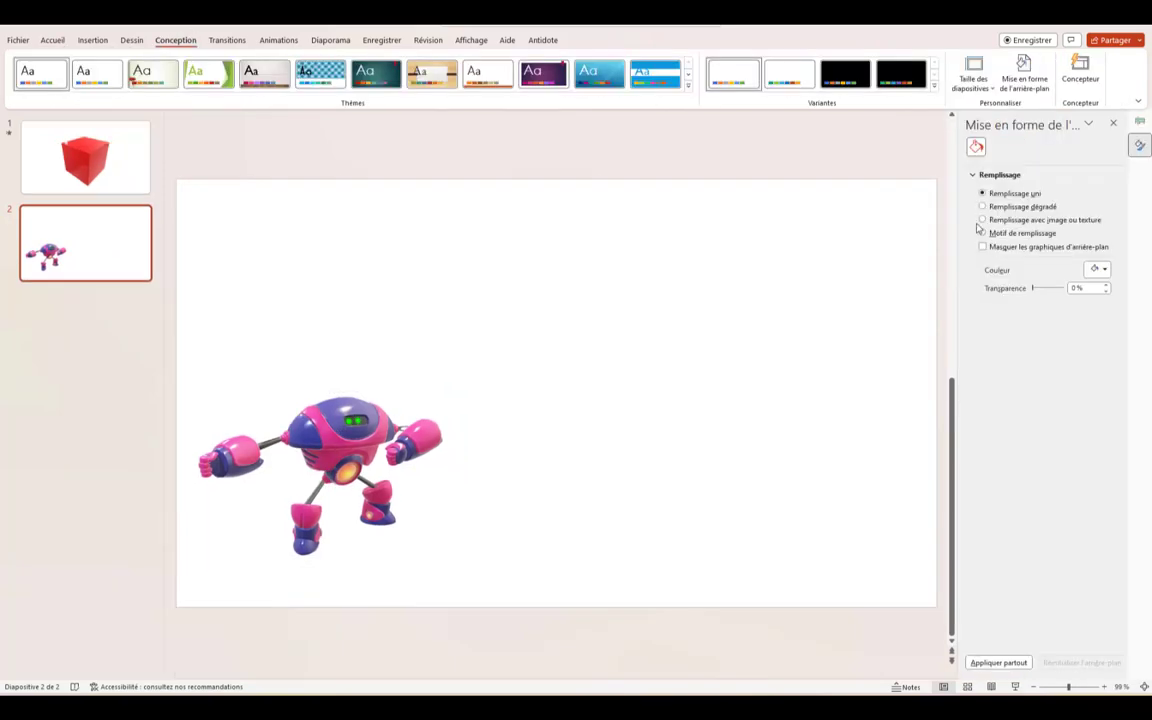
click(982, 220)
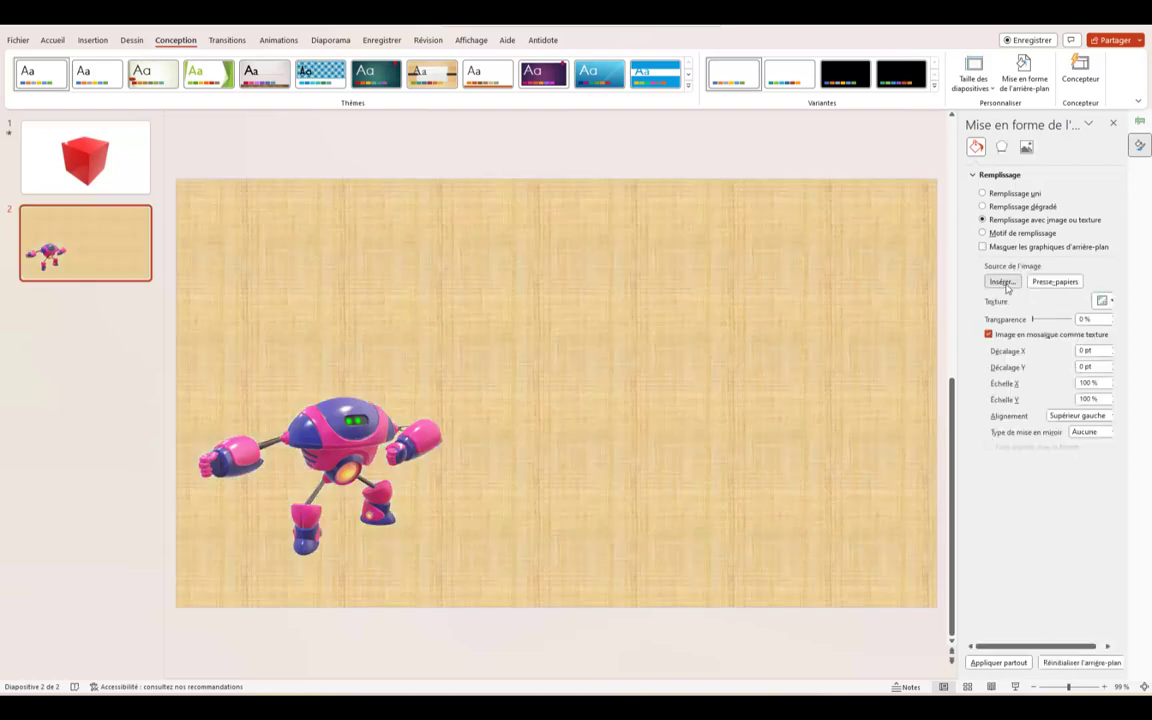
click(1003, 283)
click(473, 352)
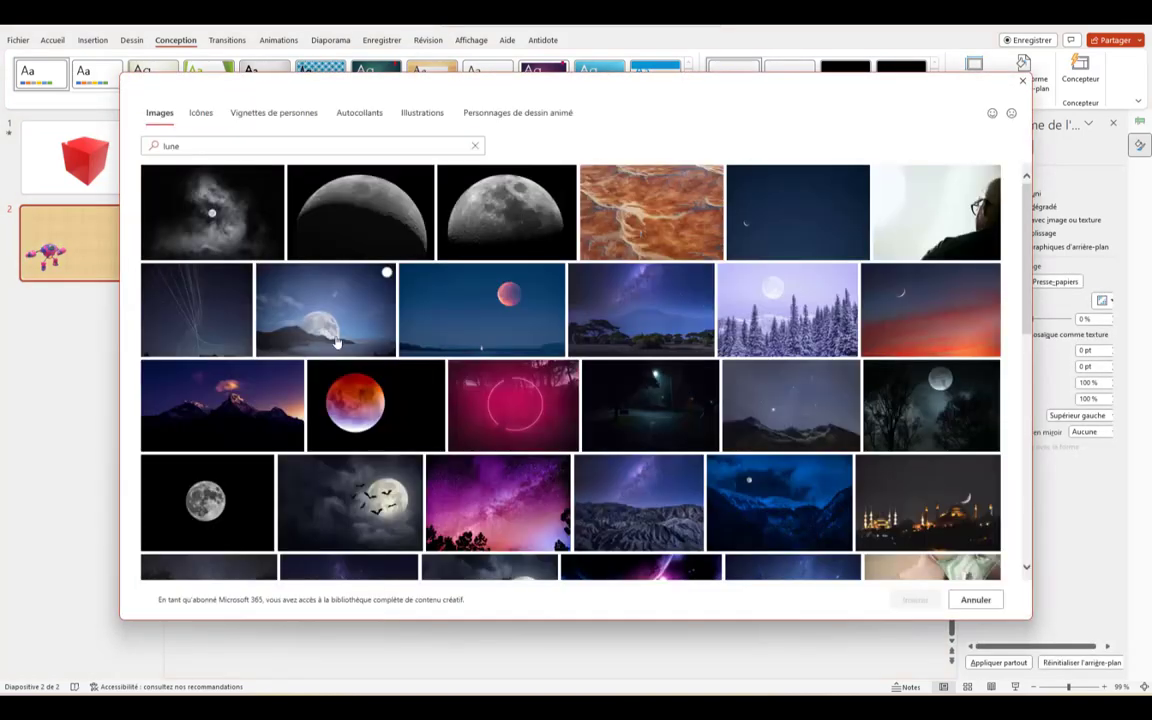
click(337, 343)
click(910, 599)
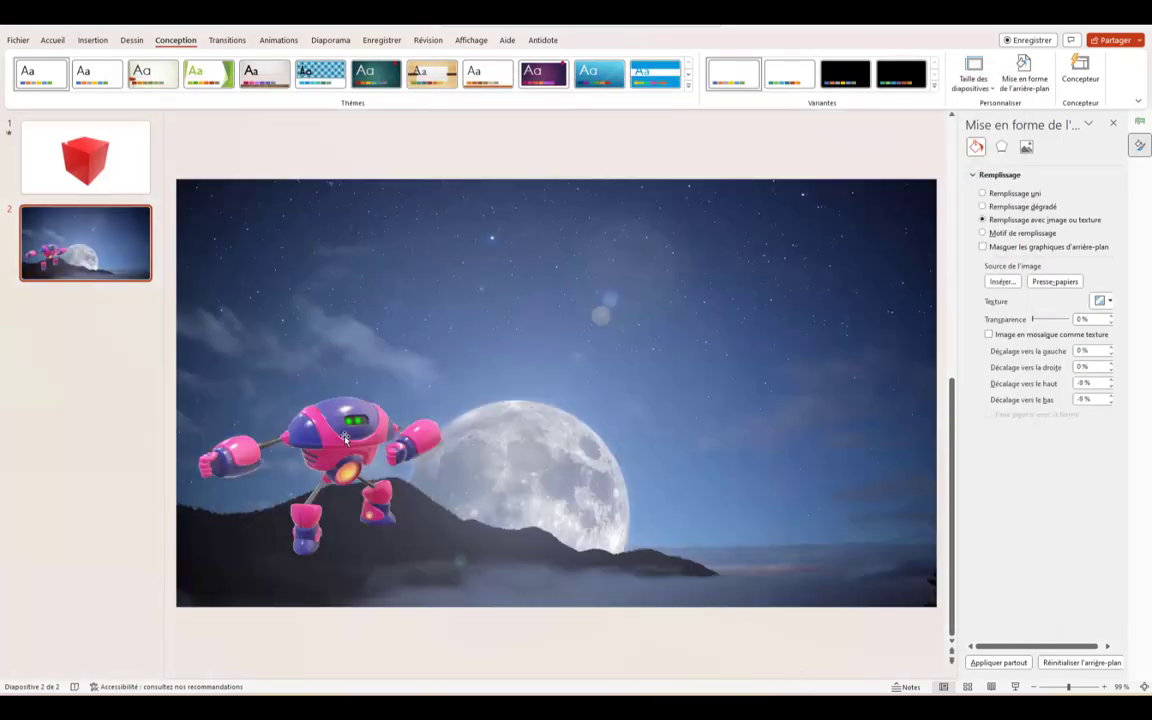
Step: Nudge the robot lower and shrink it slightly, then close the background pane
click(362, 467)
drag(362, 467, 362, 477)
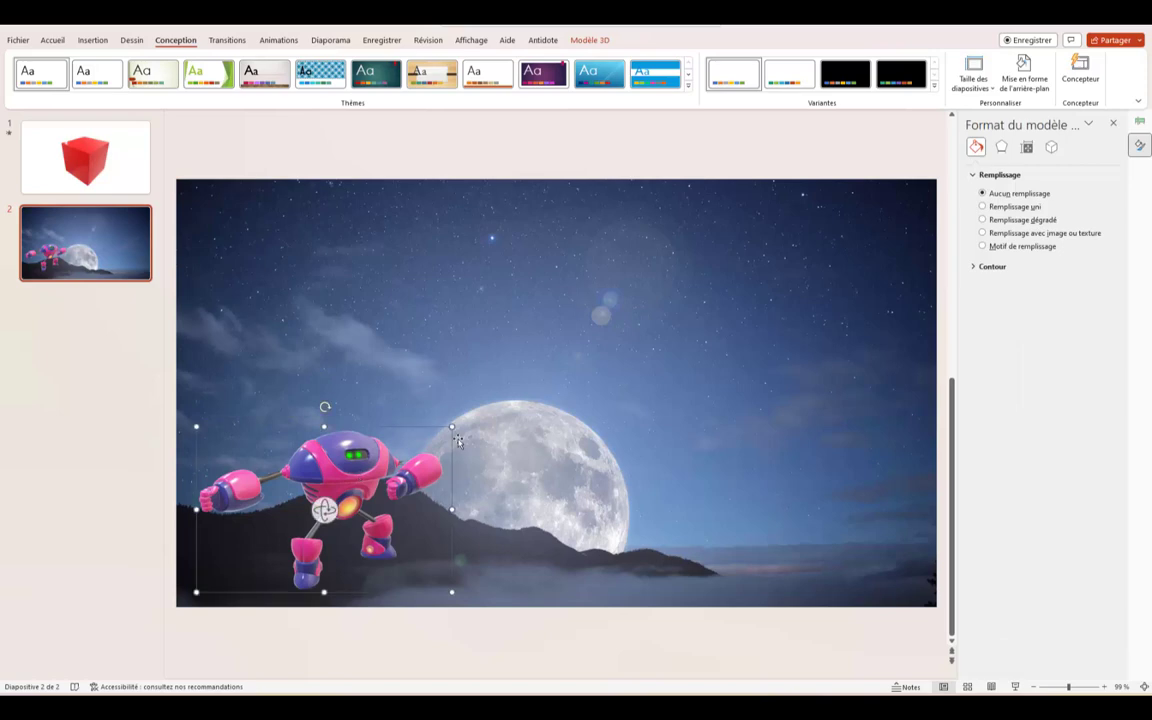
drag(452, 428, 340, 517)
key(Escape)
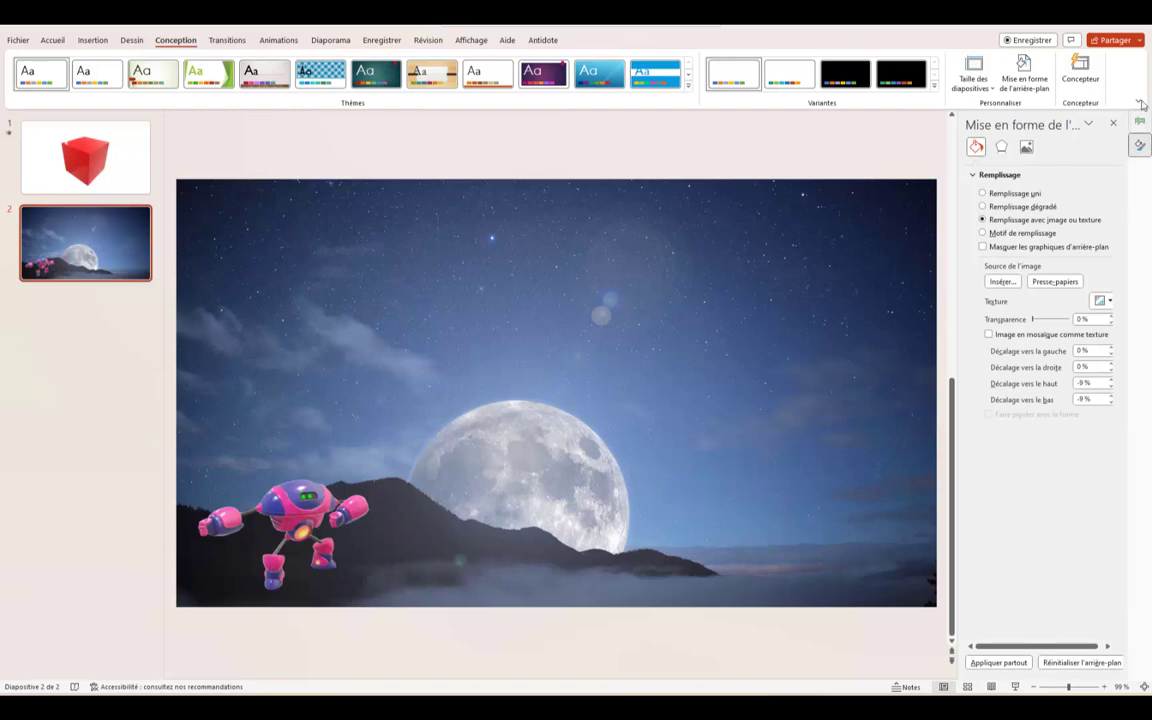
click(1022, 84)
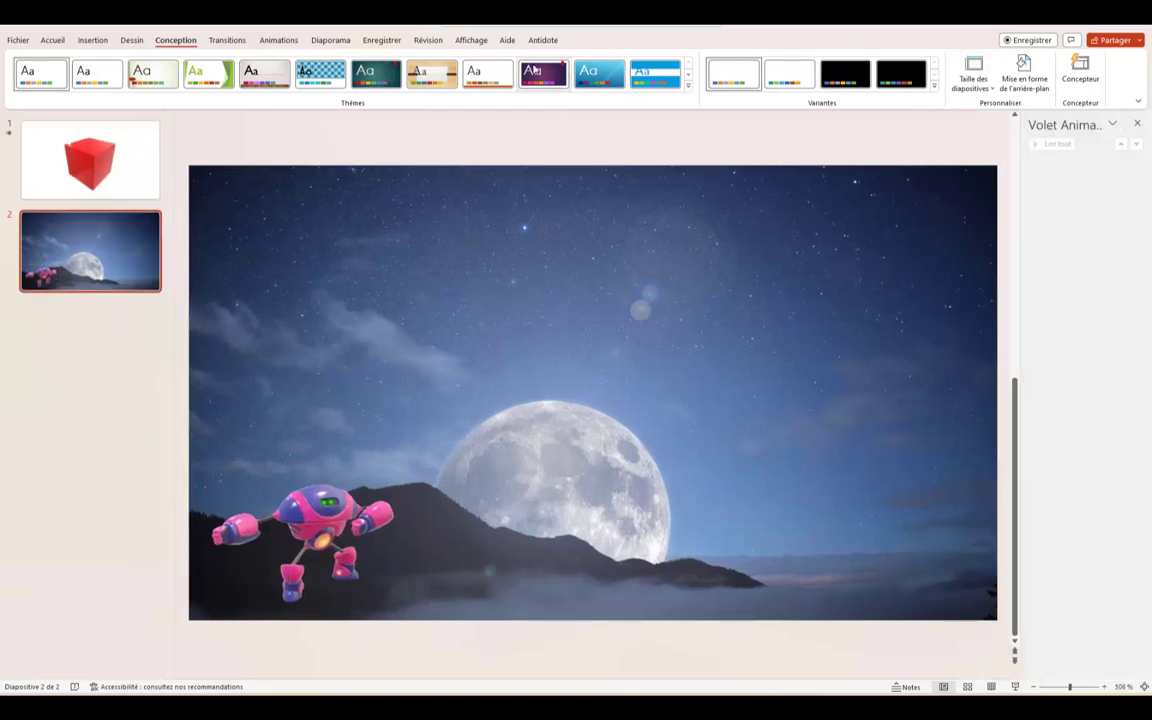
Step: Apply the 3D Arrivée entrance to the robot, starting Avec la précédente
click(279, 41)
click(318, 530)
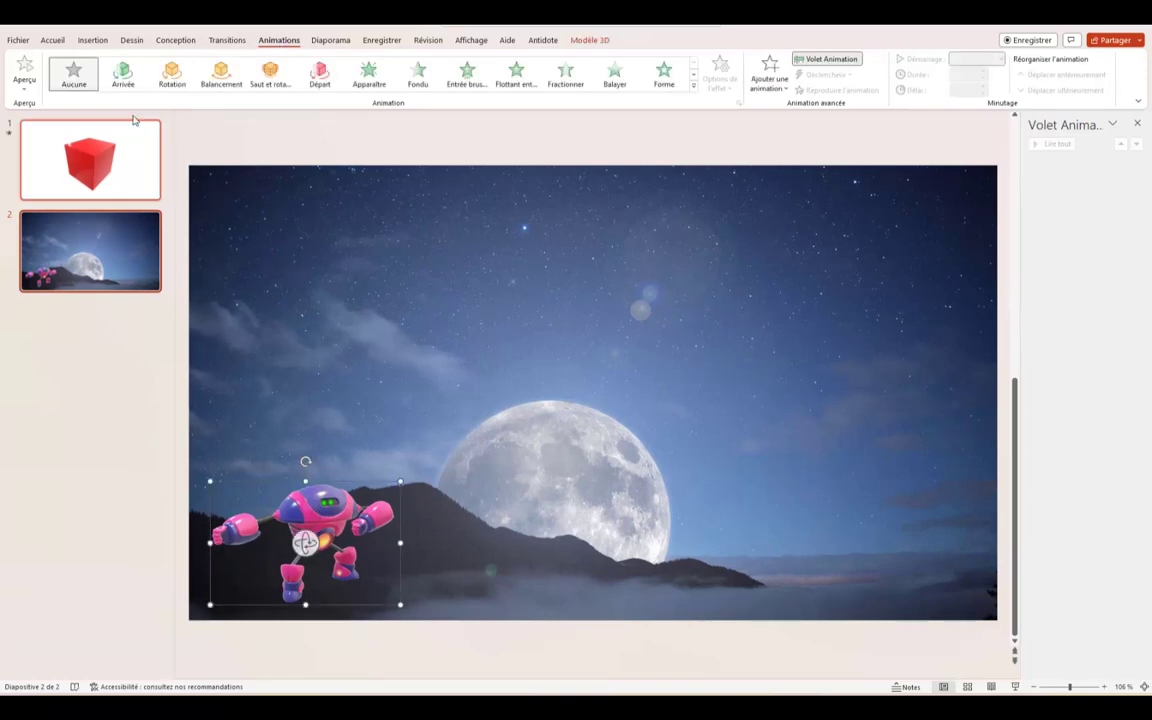
click(140, 78)
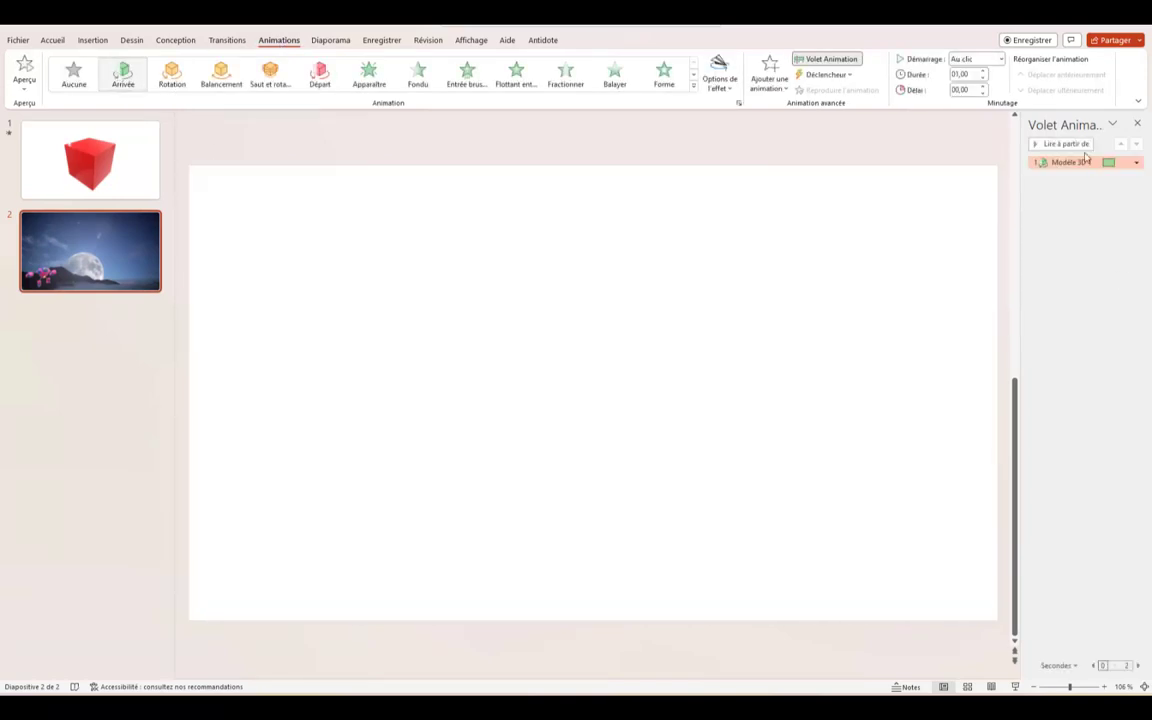
click(1136, 162)
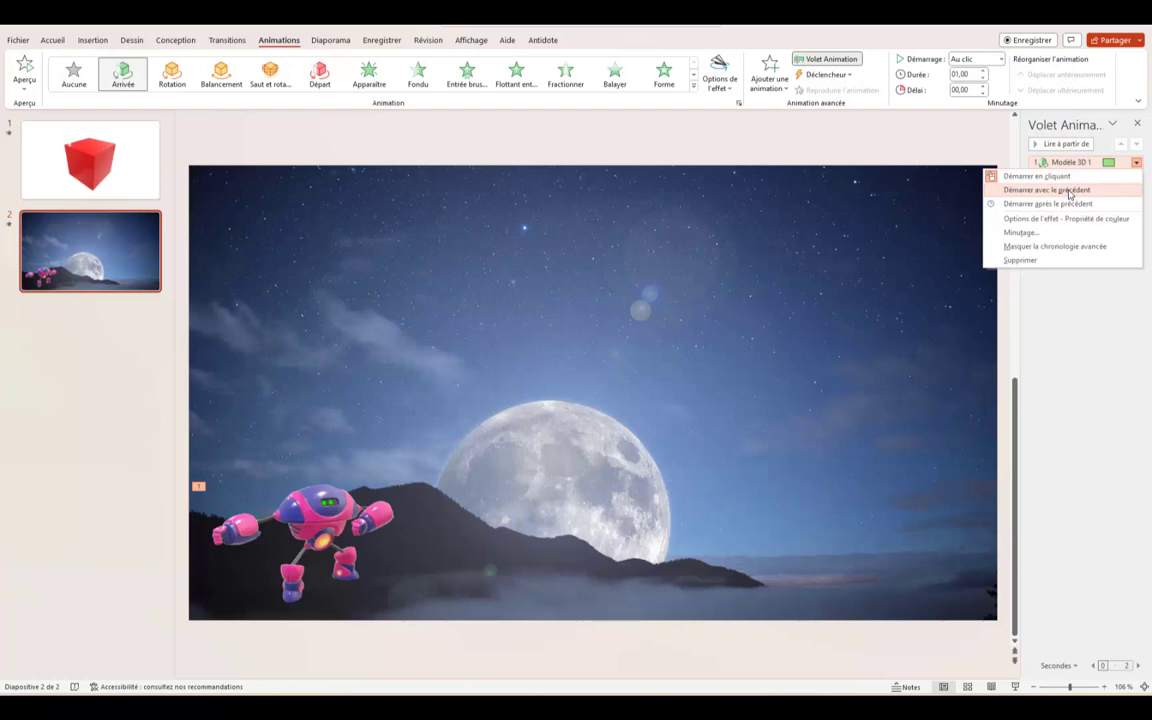
click(1069, 190)
Step: Set the arrival effect's direction to Gauche
click(1136, 162)
click(1045, 219)
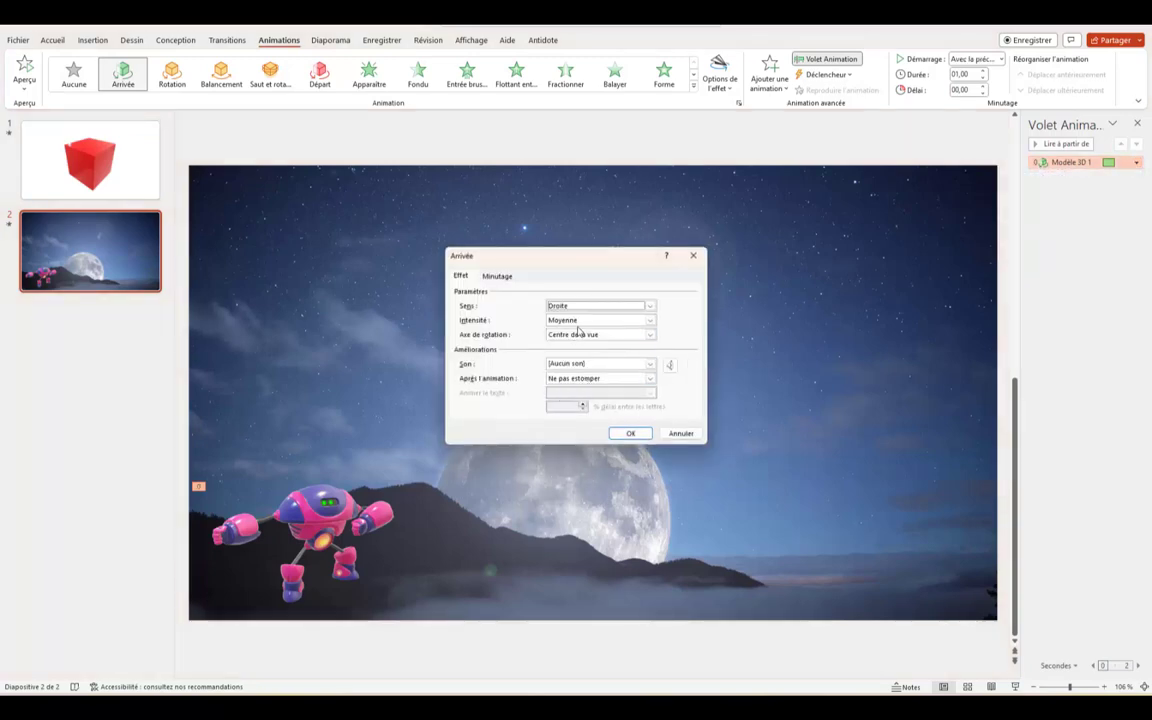
click(497, 277)
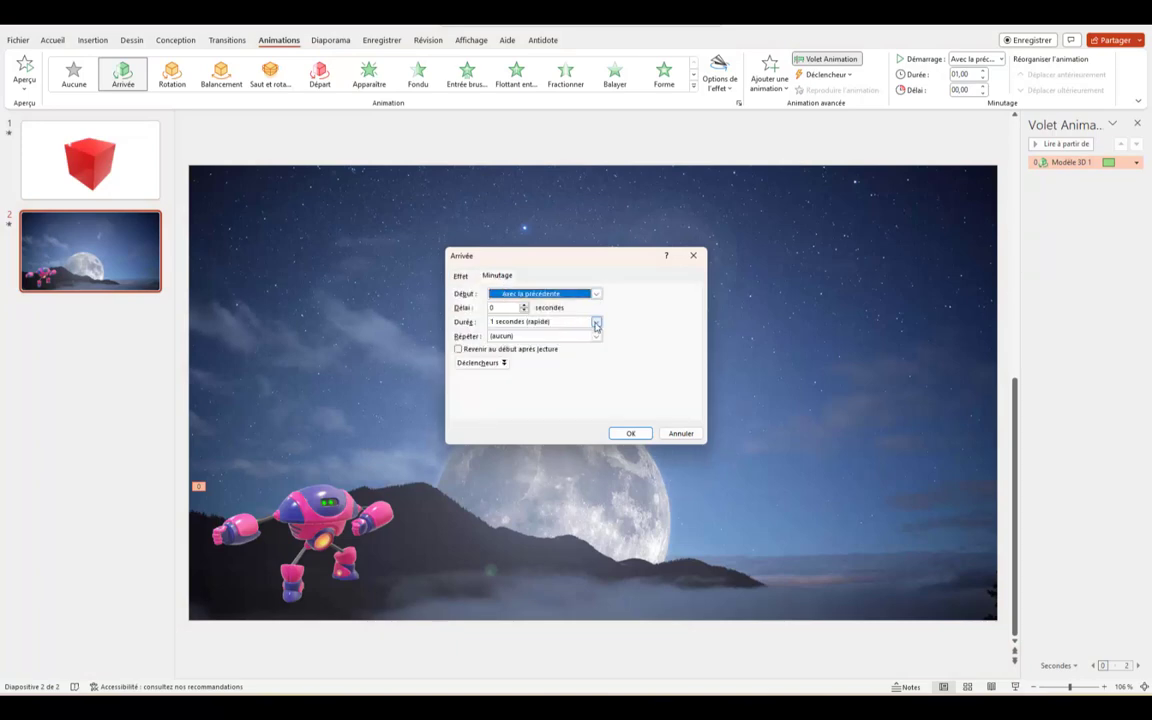
click(461, 277)
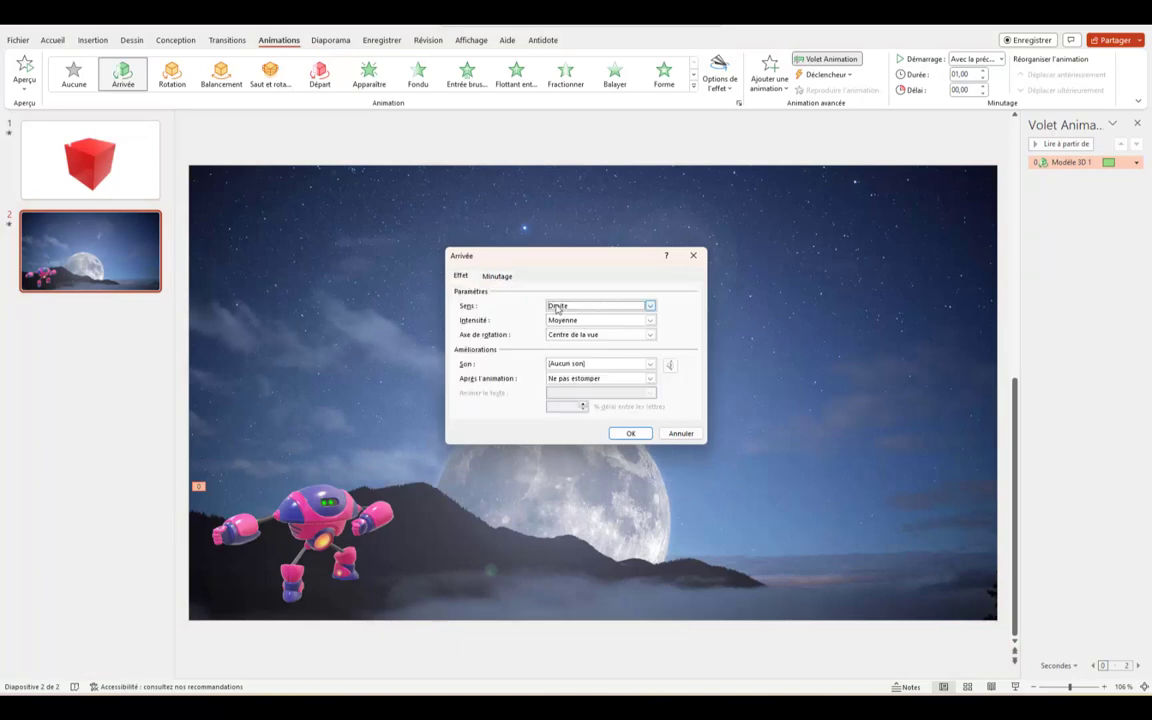
click(648, 306)
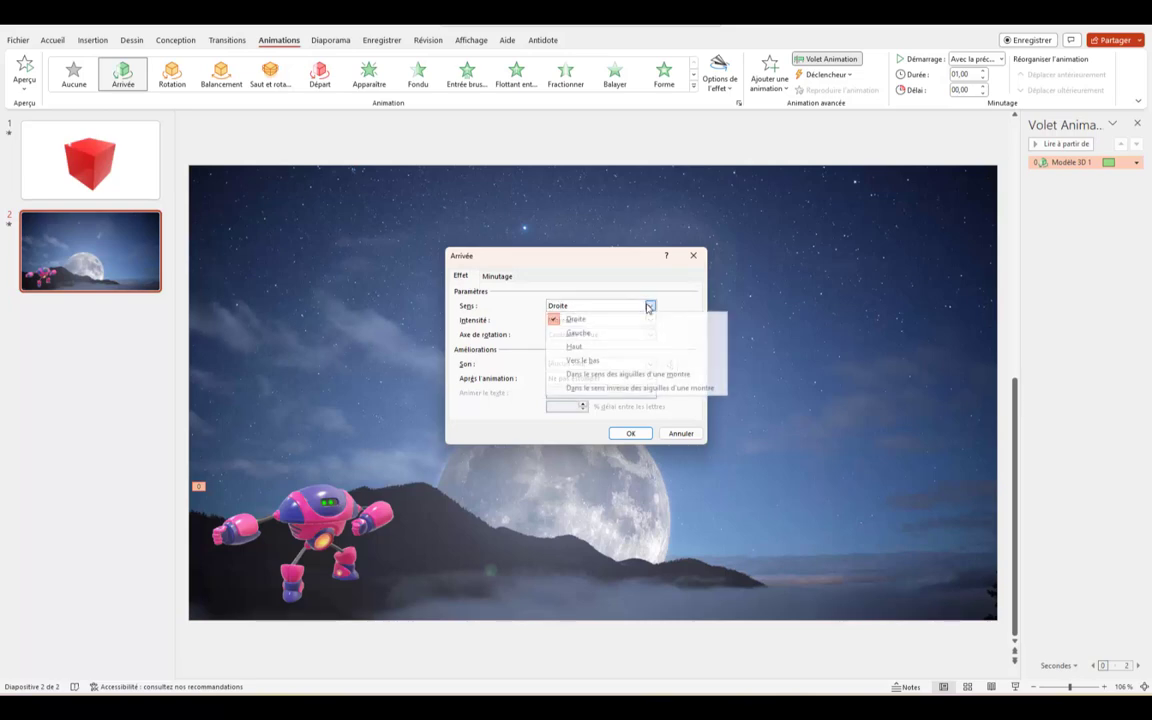
click(579, 333)
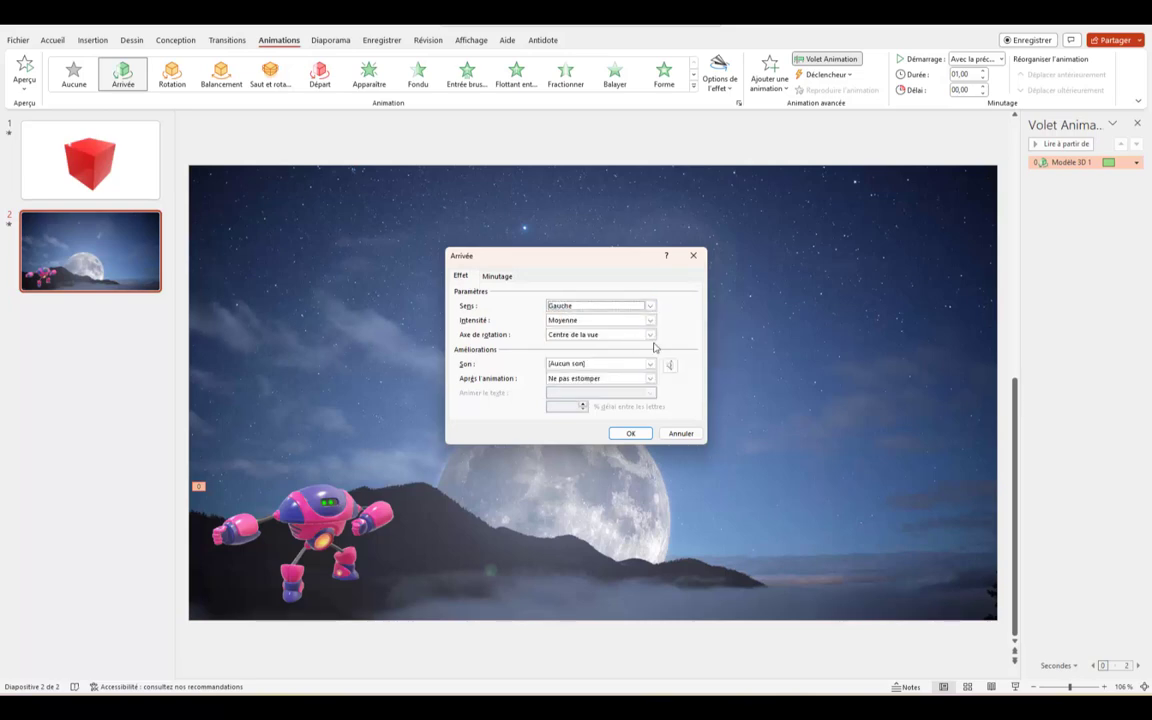
click(627, 433)
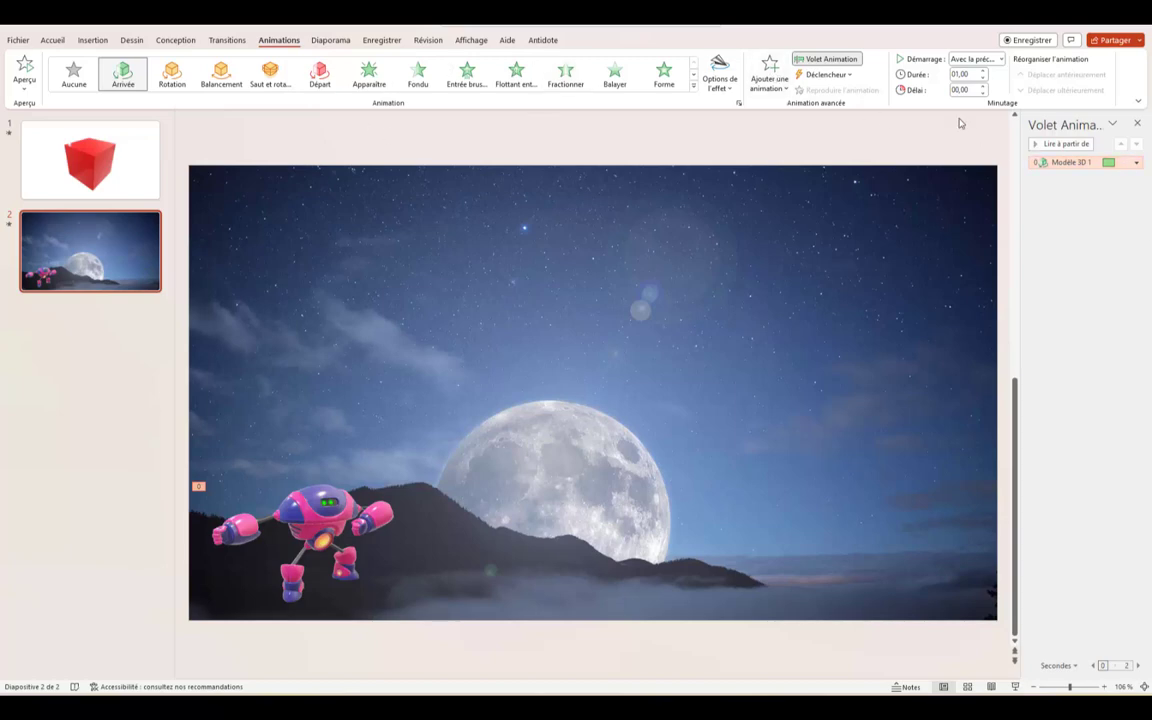
Step: Add the 3D Saut et rotation animation, starting after the previous one
click(772, 74)
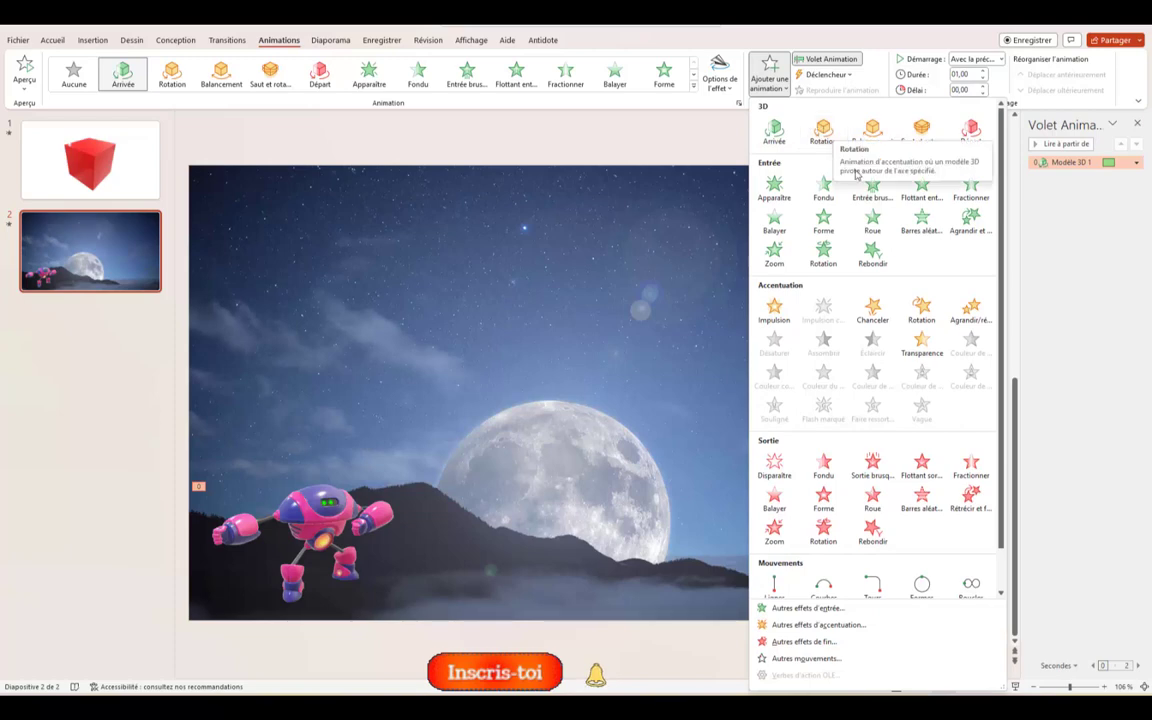
click(921, 128)
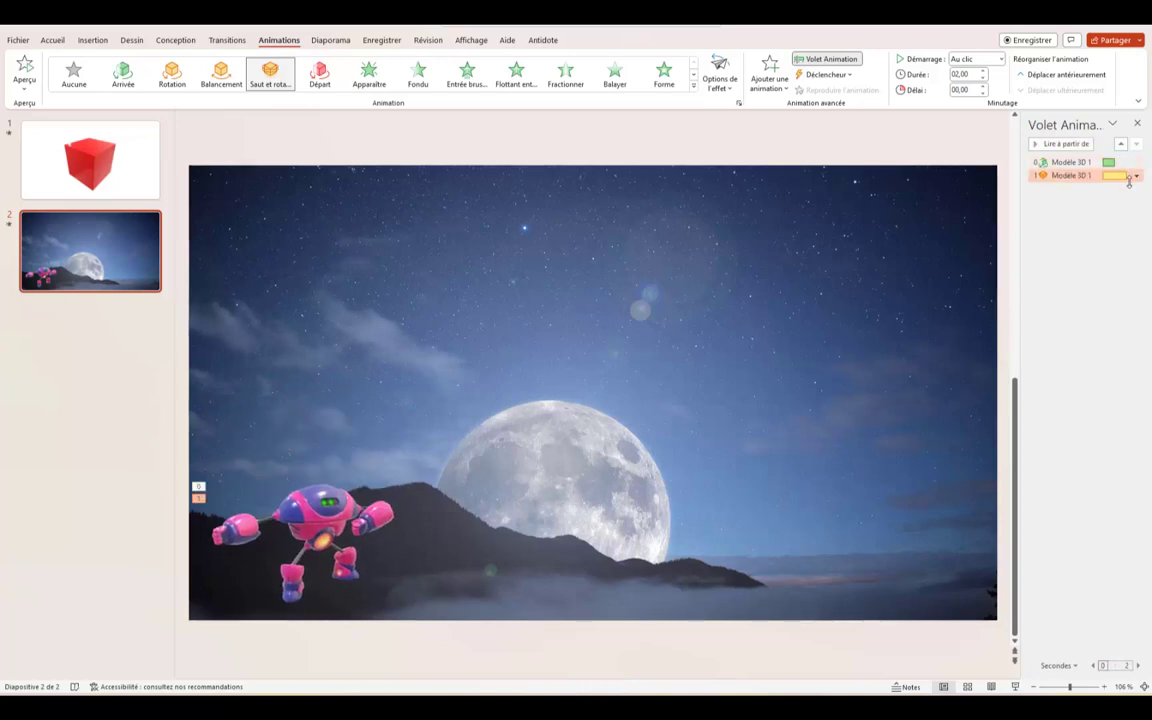
click(1136, 176)
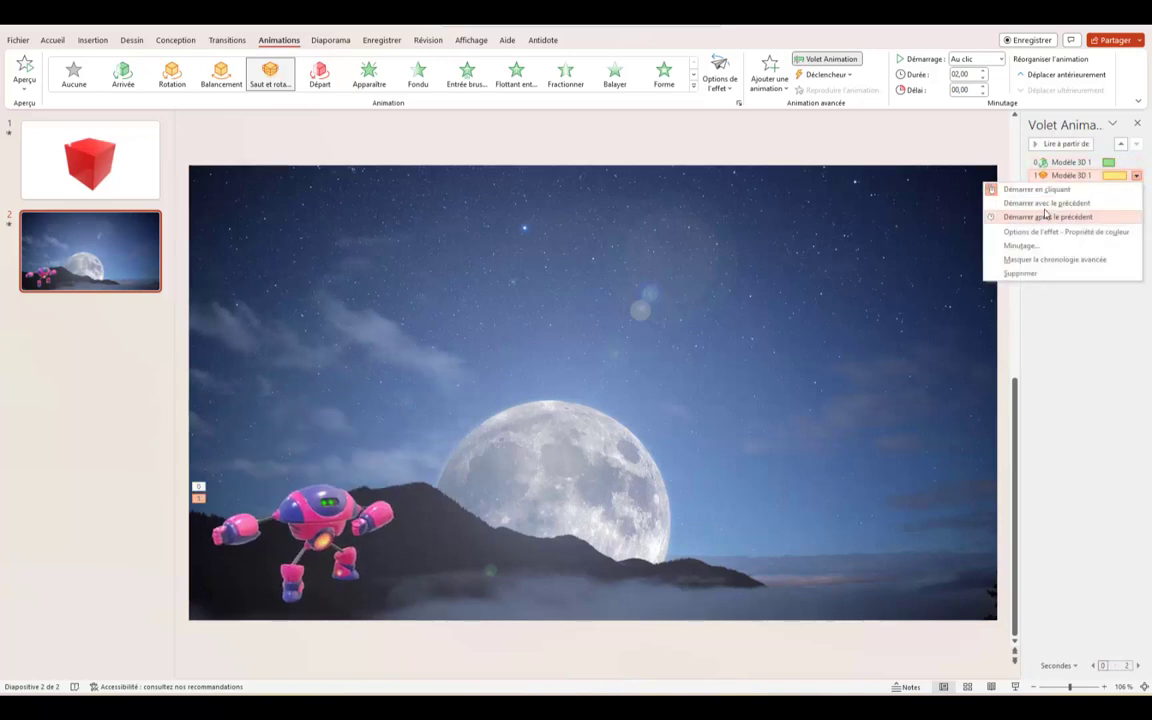
click(1045, 214)
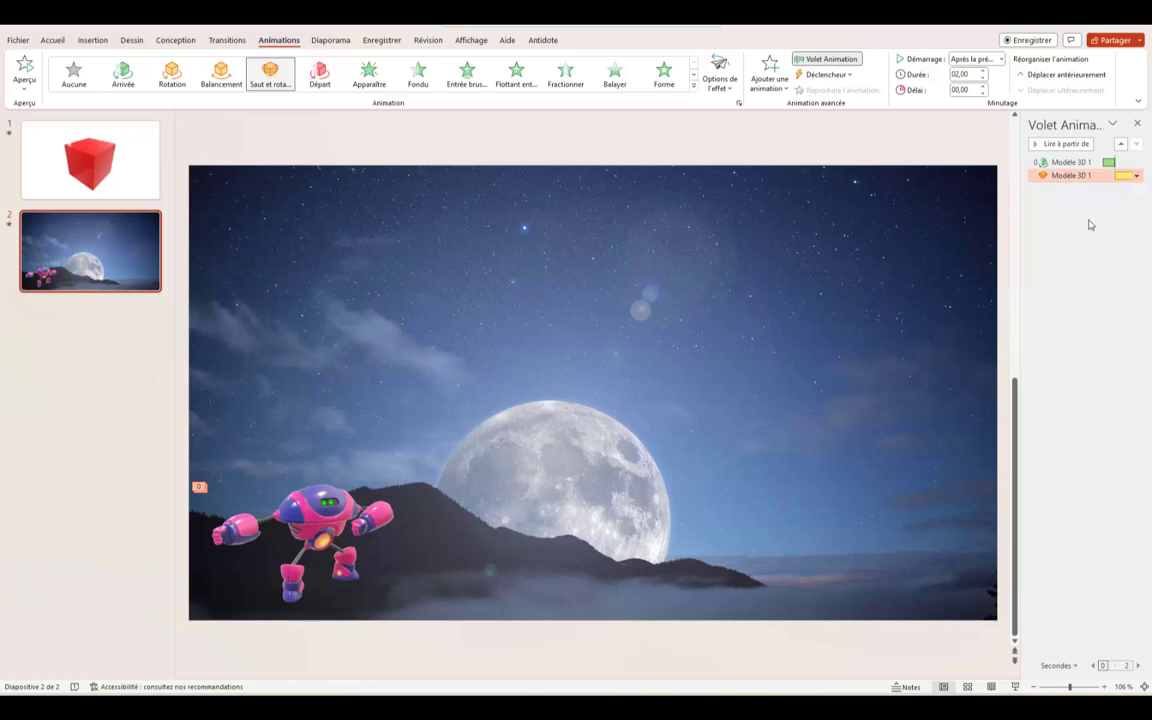
click(768, 82)
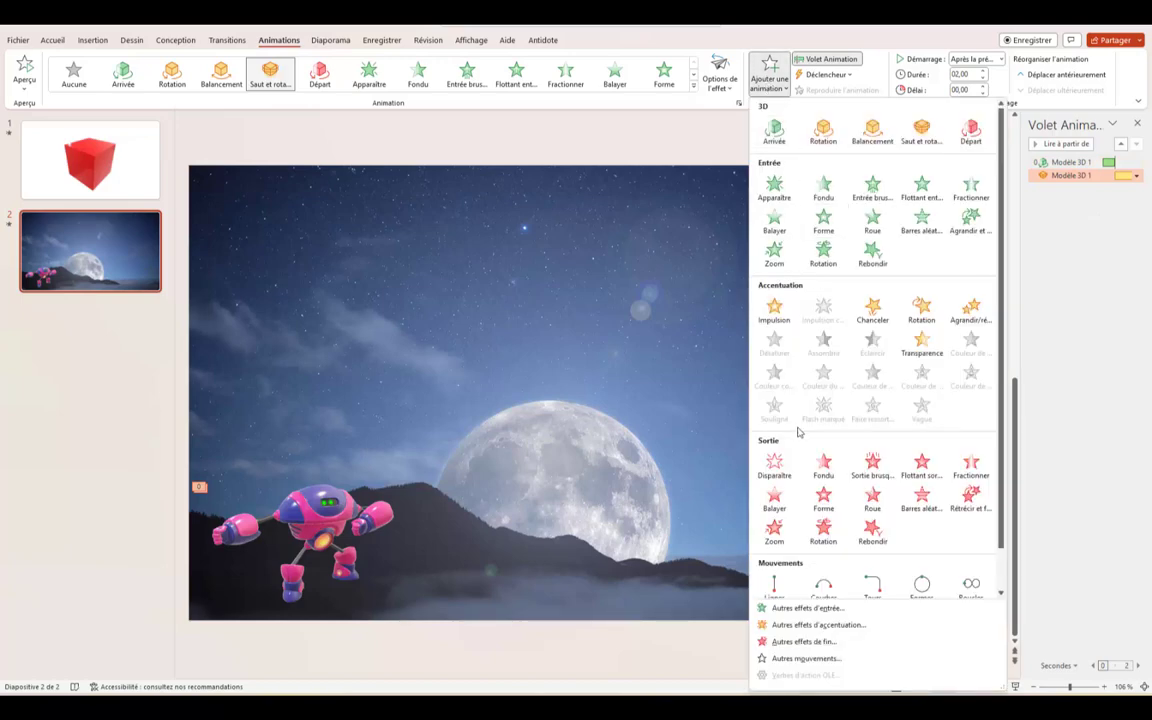
Step: Add a Lignes motion path set to Droite and drag its end past the moon to the right side
click(773, 588)
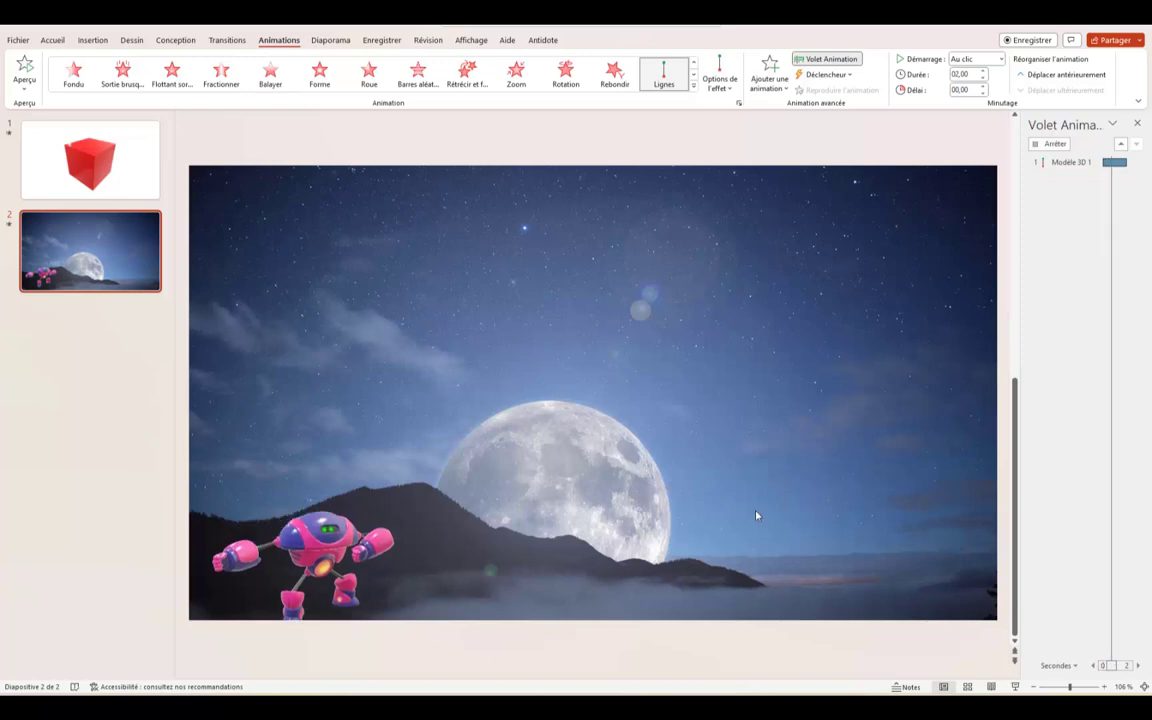
click(730, 92)
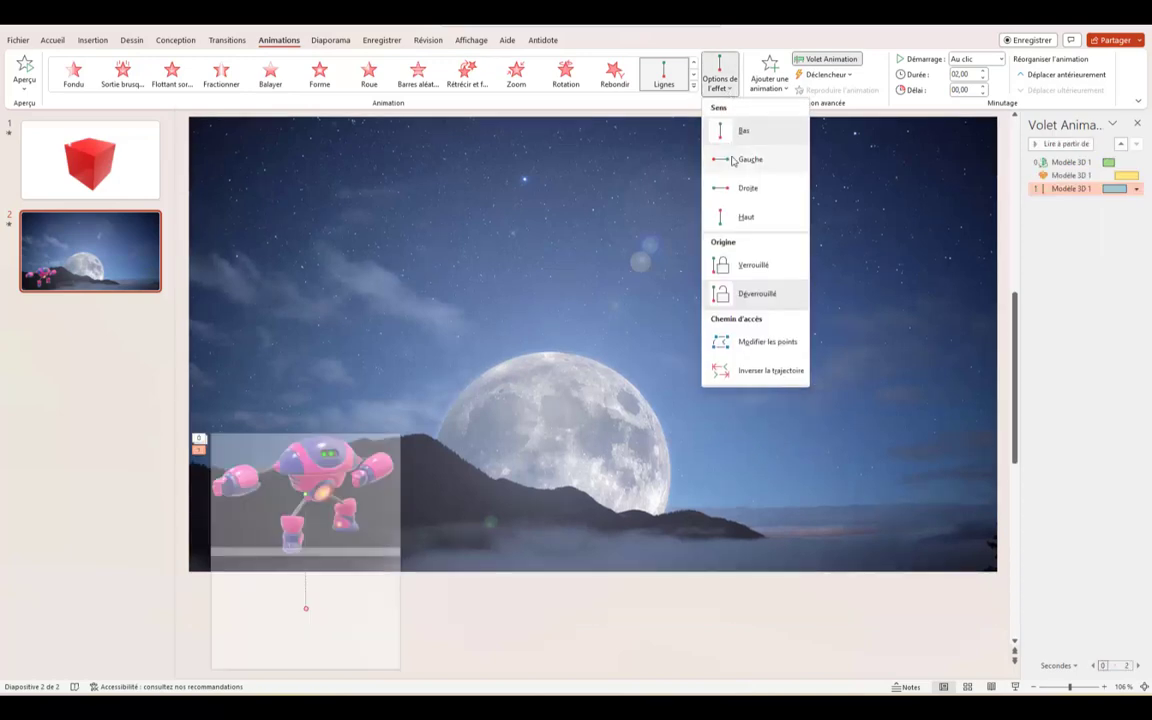
click(733, 160)
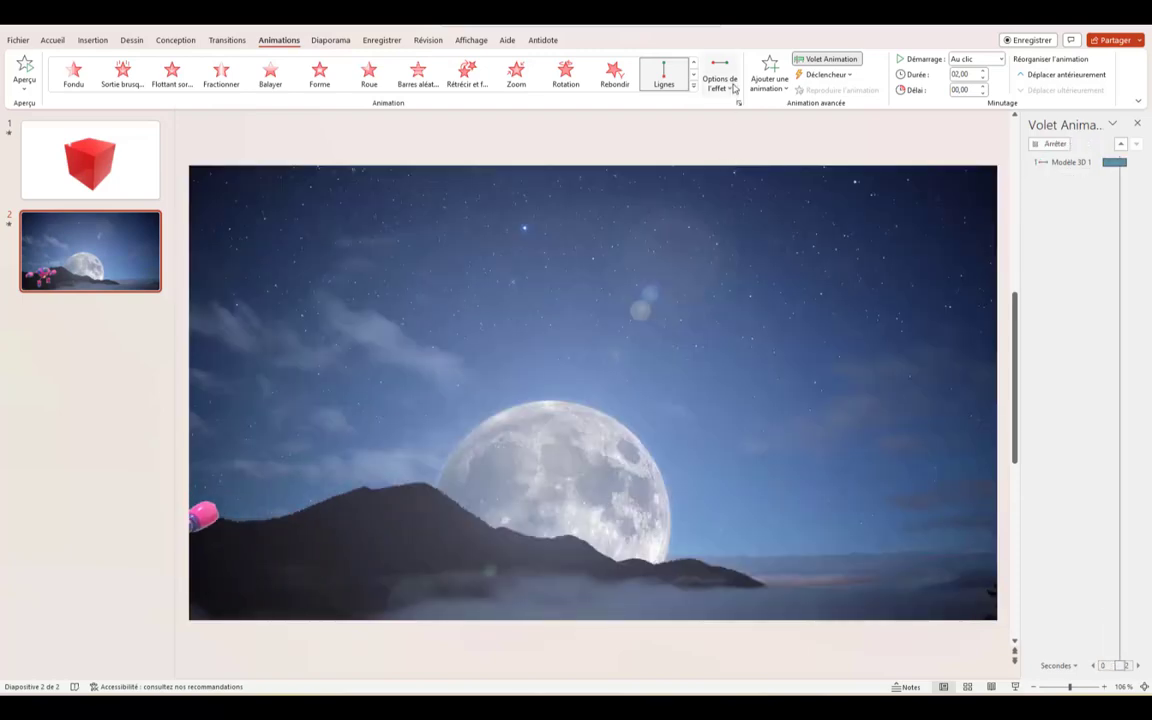
click(733, 88)
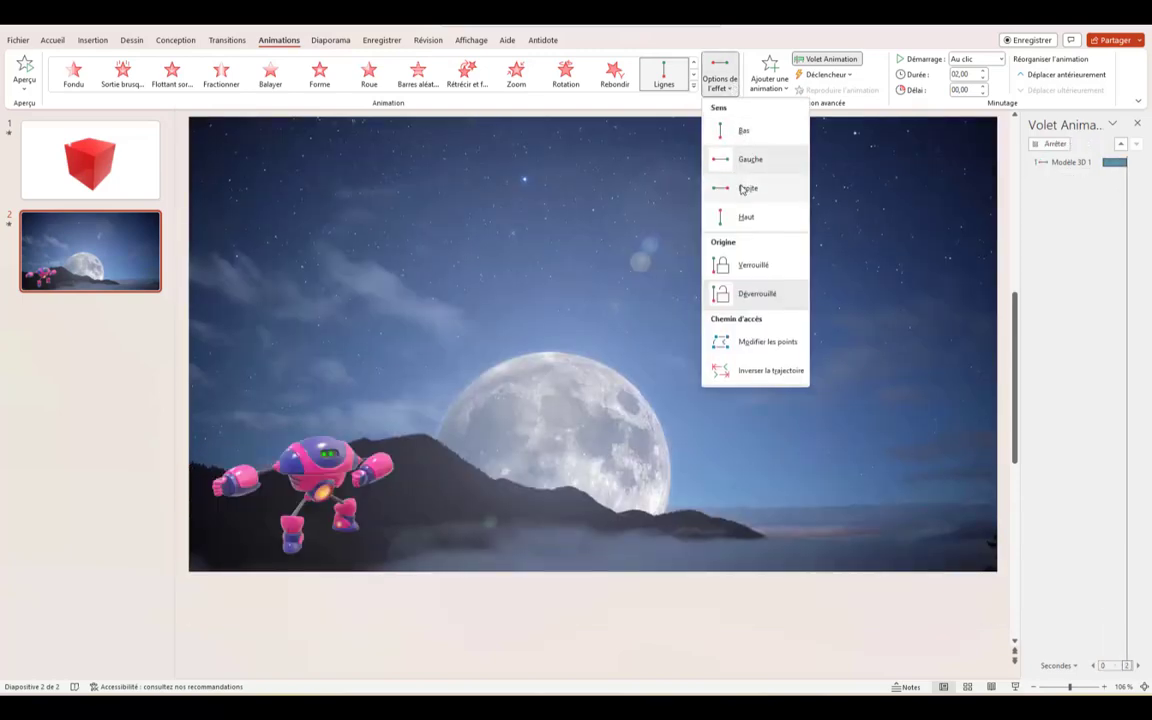
click(741, 190)
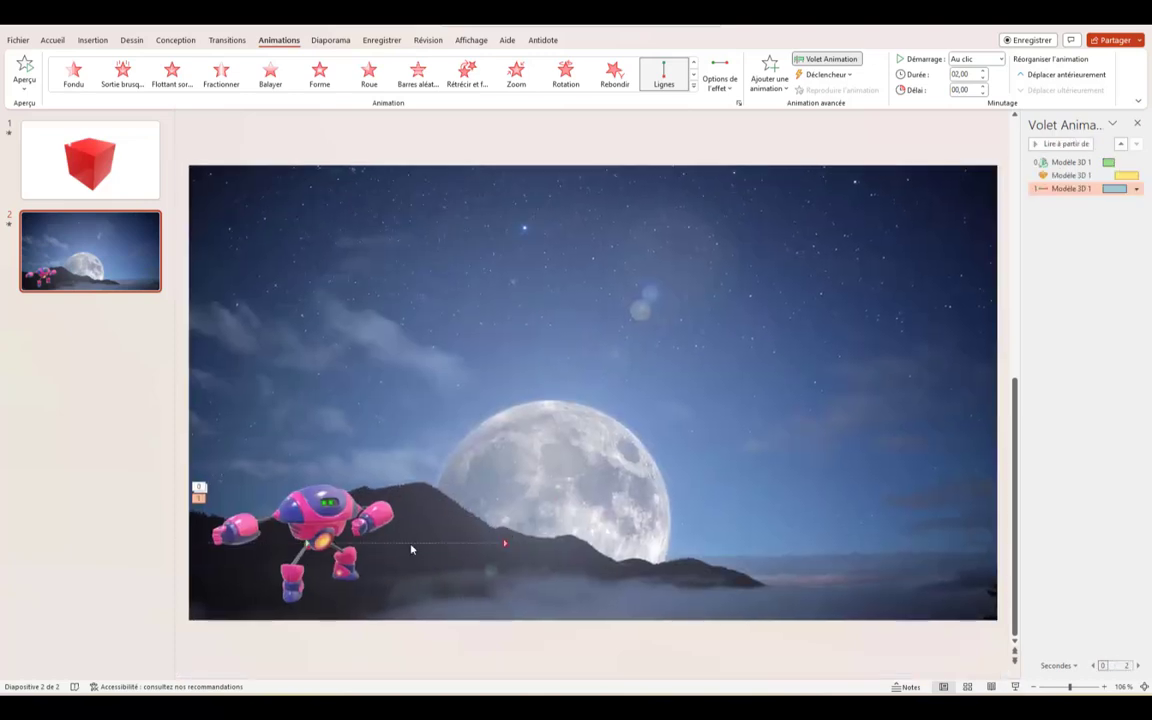
click(505, 545)
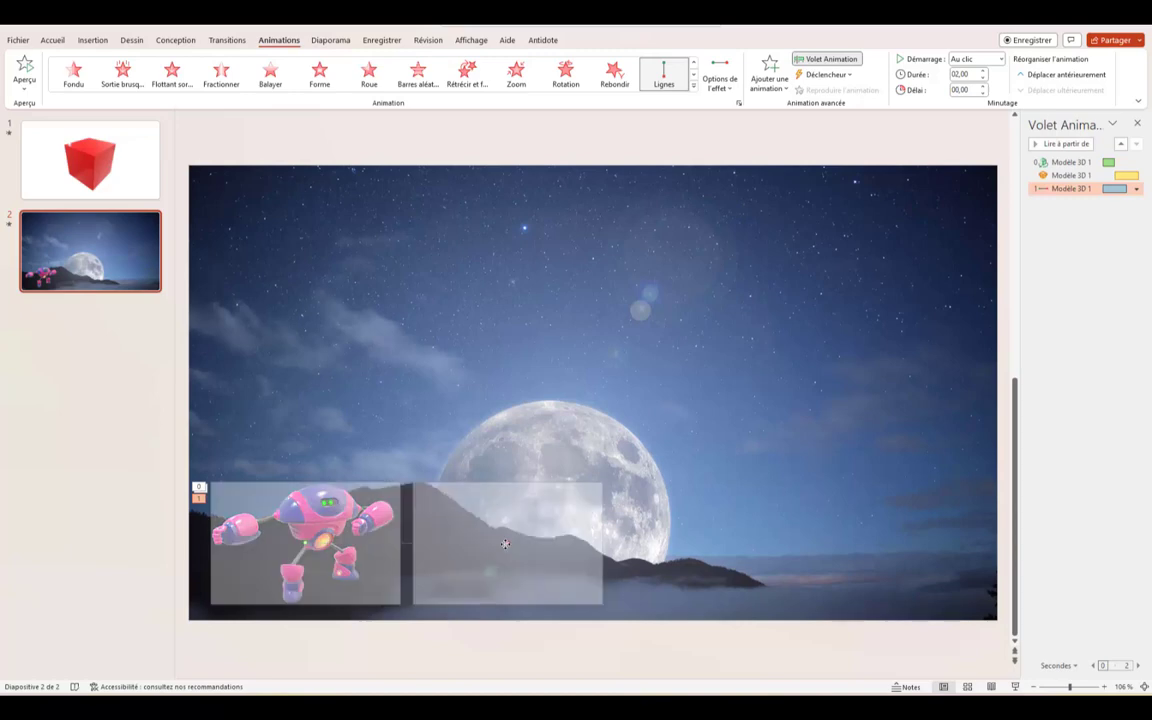
drag(510, 543, 847, 539)
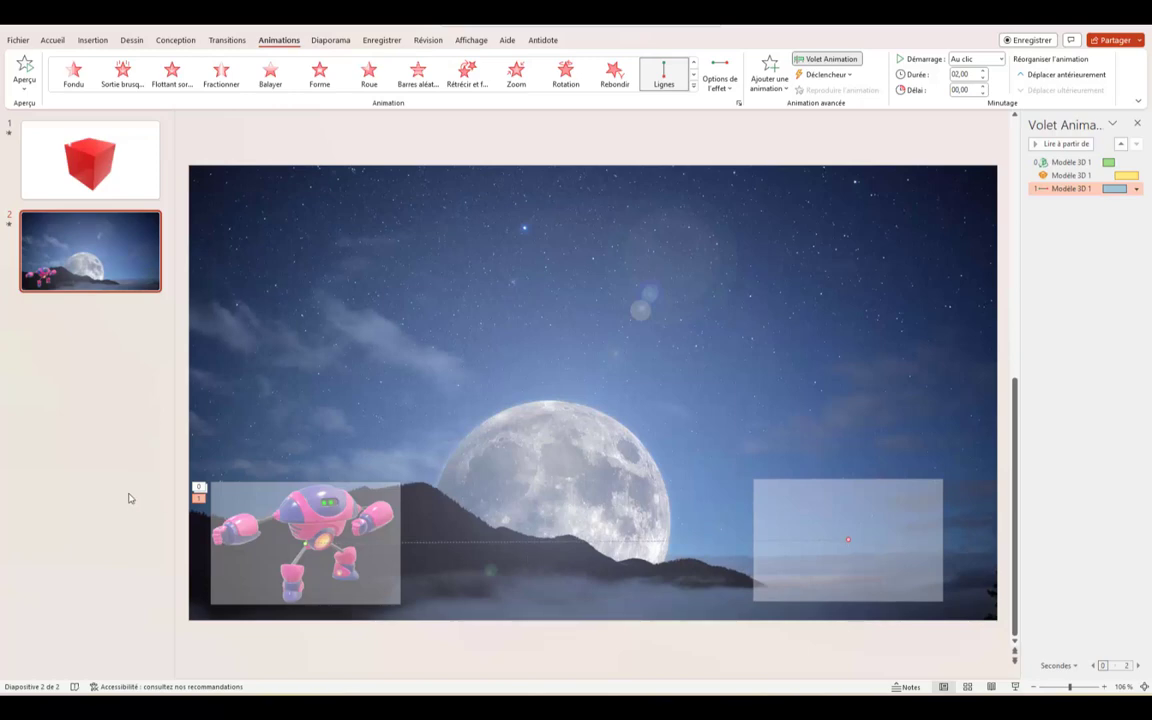
Step: Make the line motion start after the previous, with 0 s smooth start and 3-second duration
click(1136, 189)
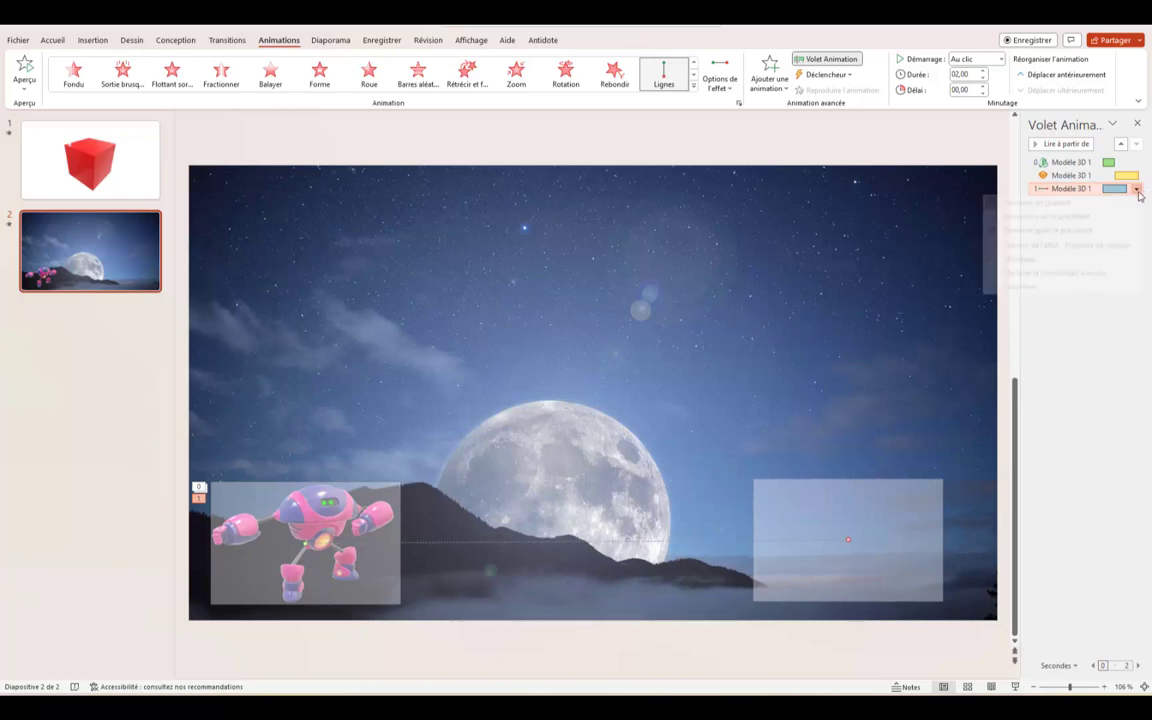
click(1071, 231)
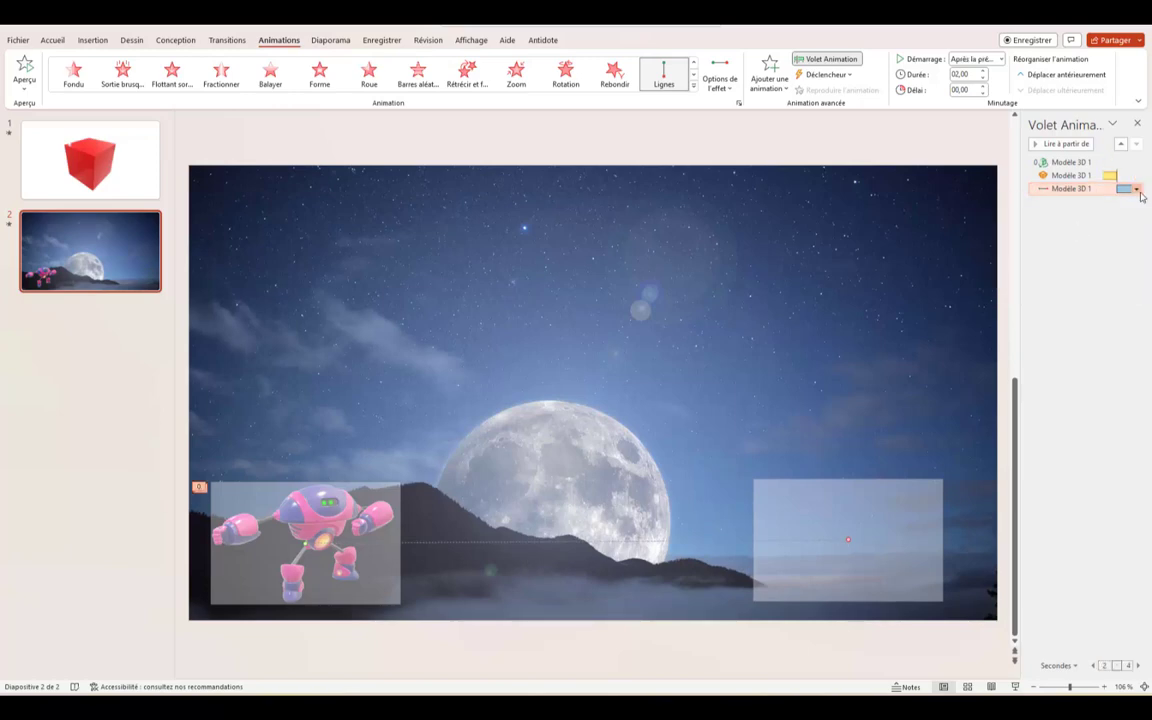
click(1136, 189)
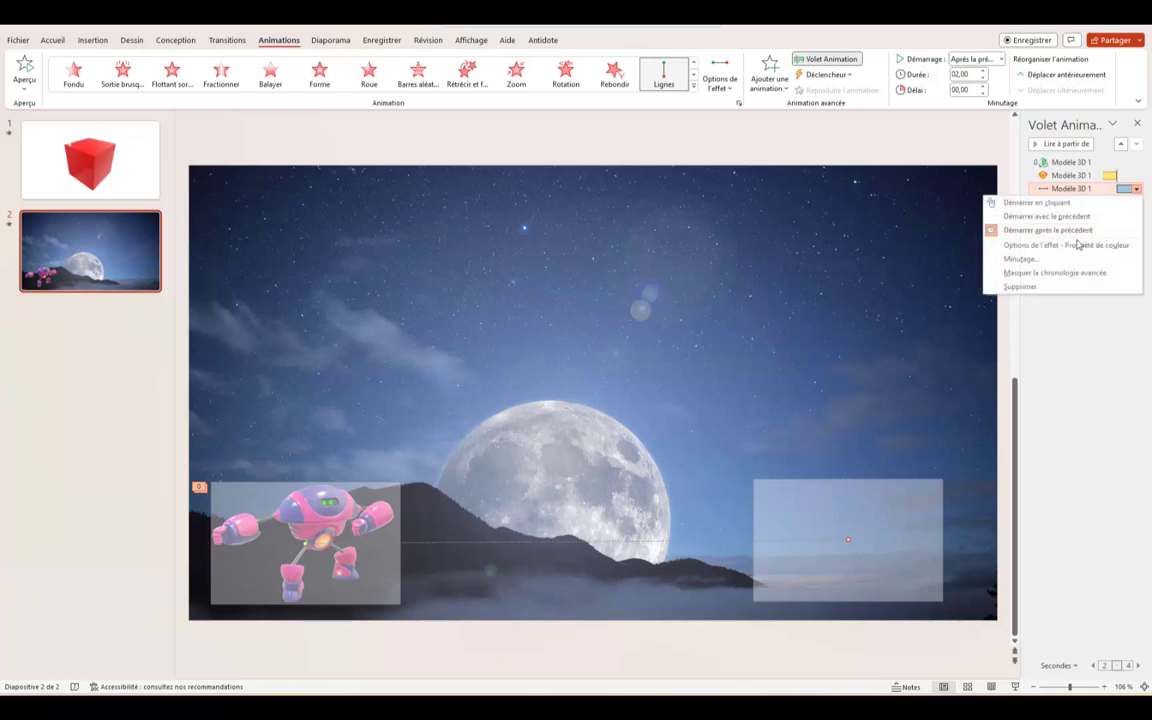
click(1022, 247)
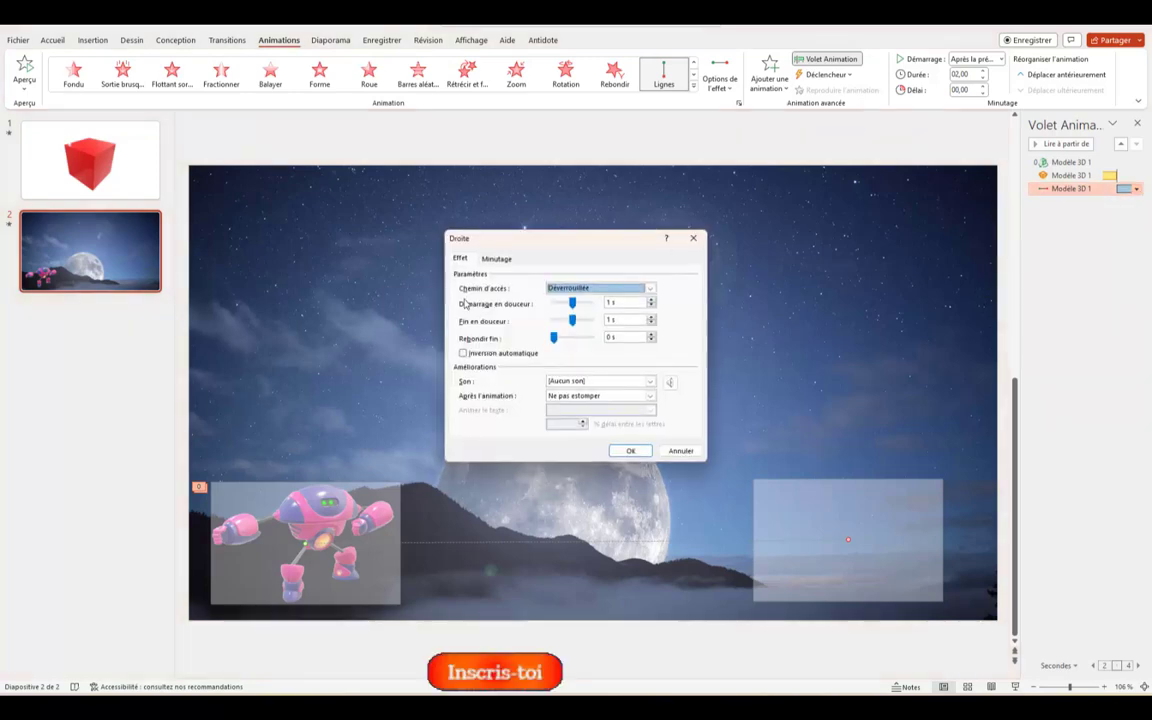
mouse_move(573, 304)
mouse_down()
mouse_move(551, 305)
mouse_move(551, 321)
mouse_up()
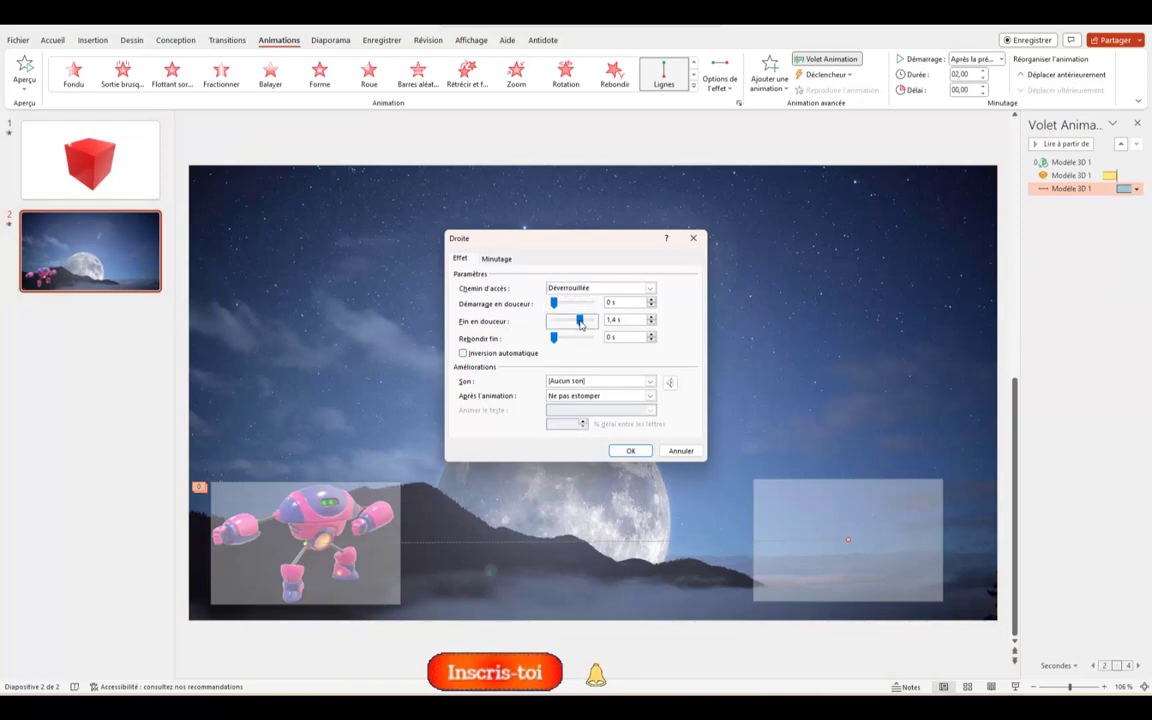
click(497, 259)
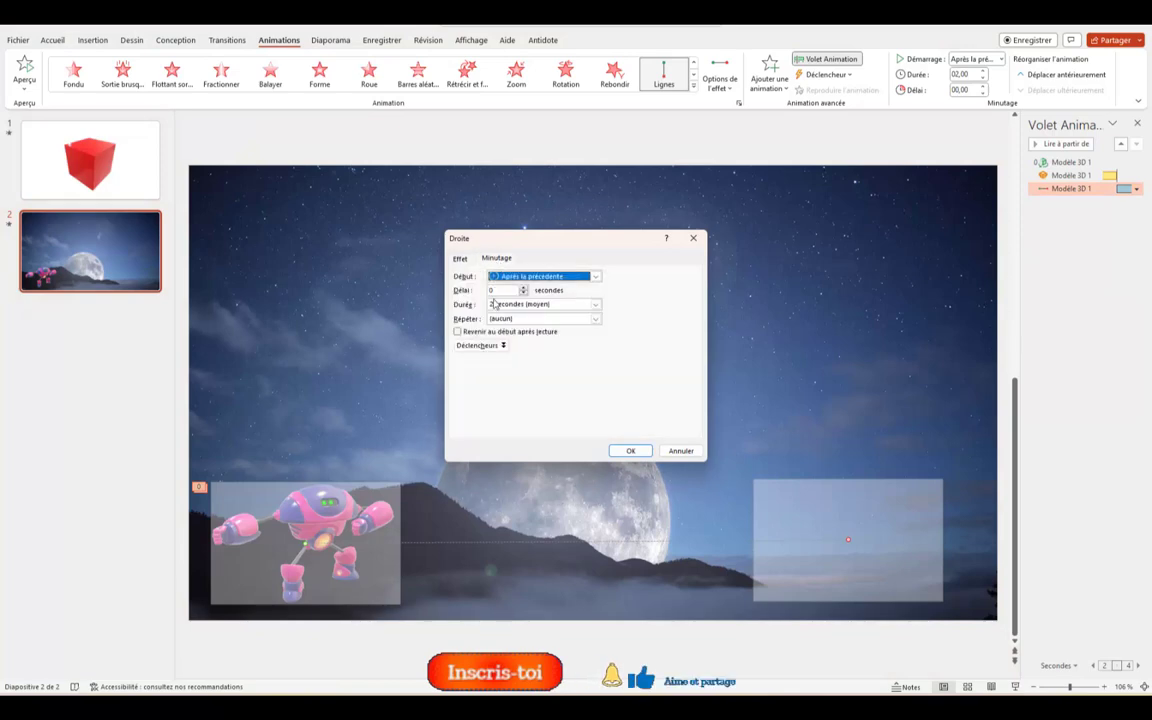
click(596, 305)
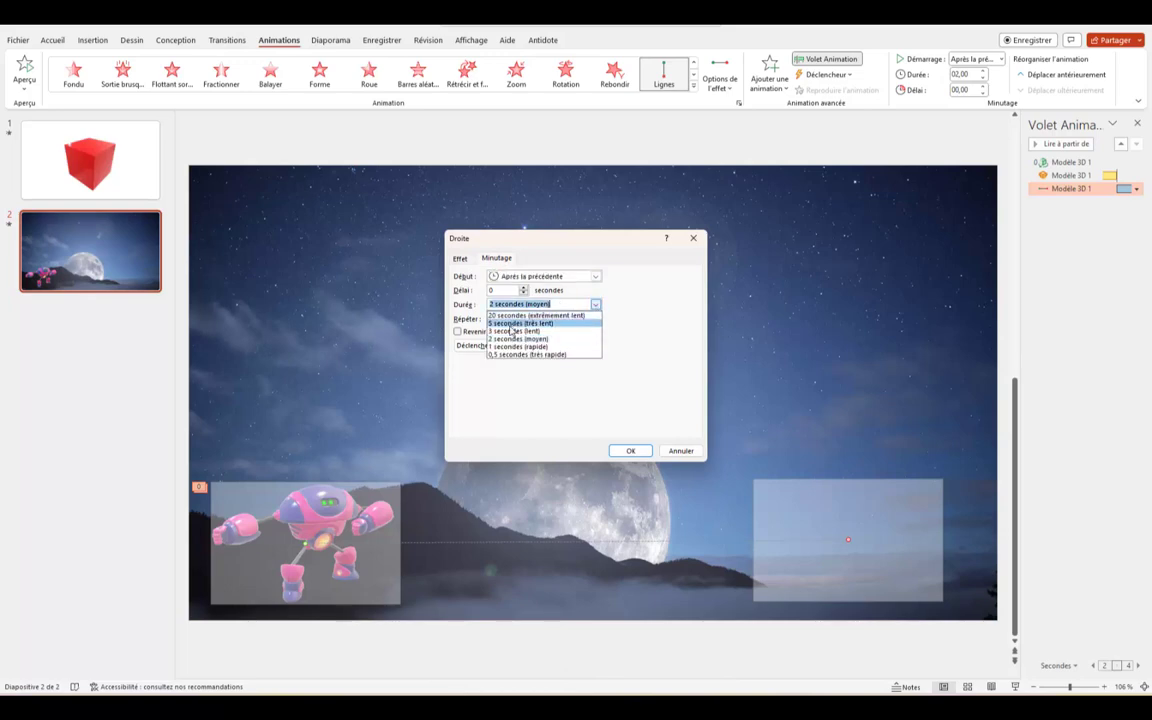
key(Escape)
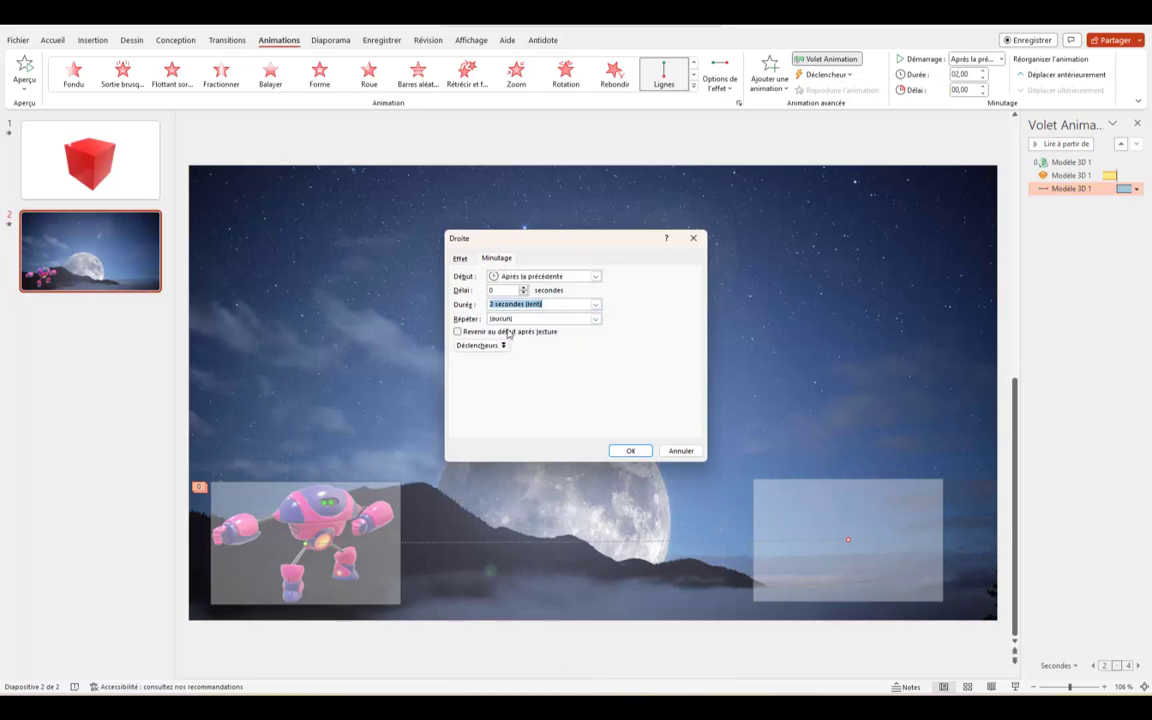
click(631, 451)
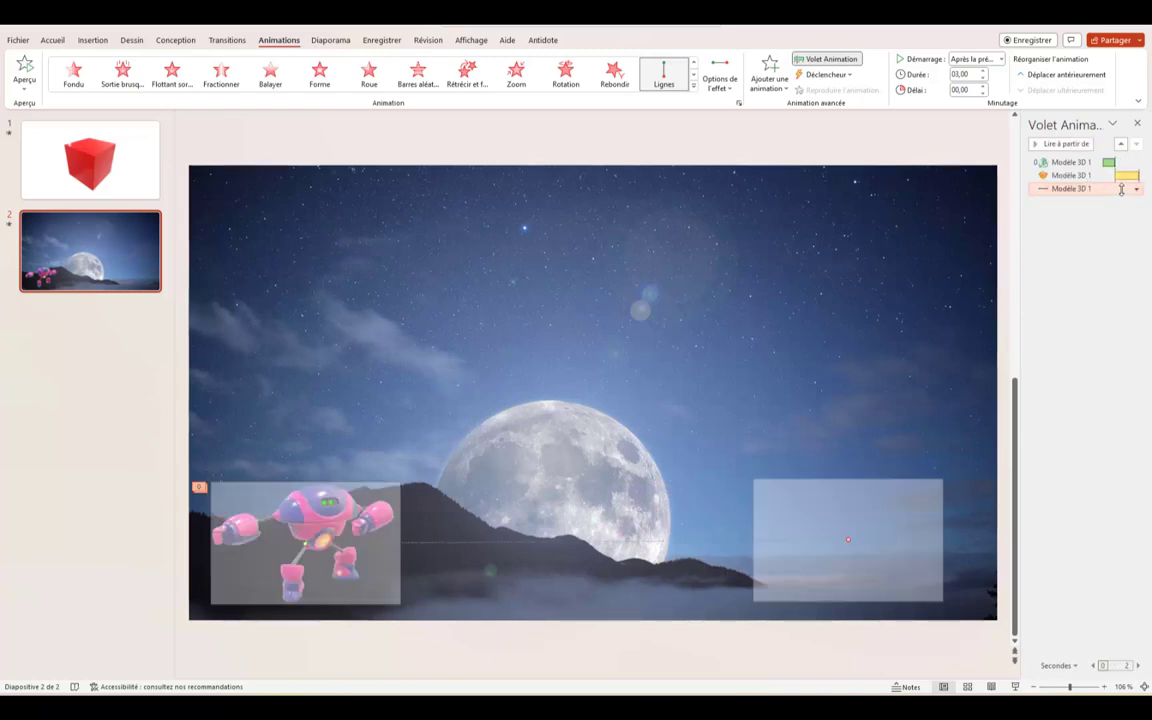
Step: Change the line motion's duration to 5 secondes (très lent)
click(1137, 190)
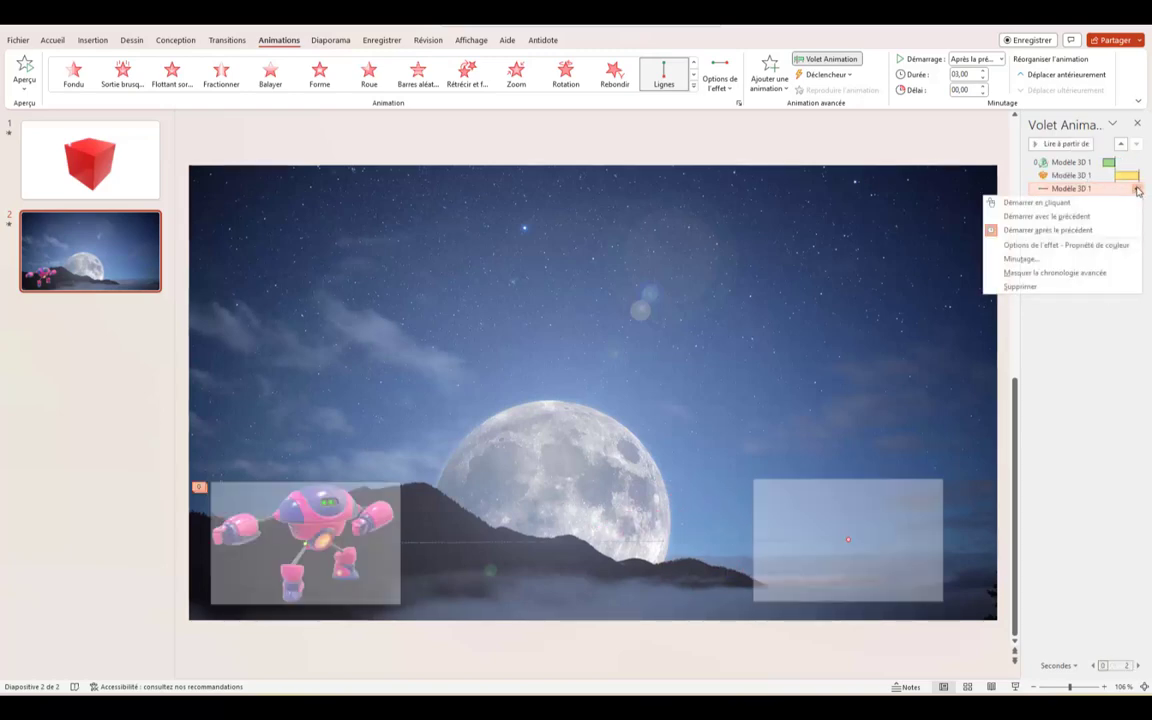
click(1016, 244)
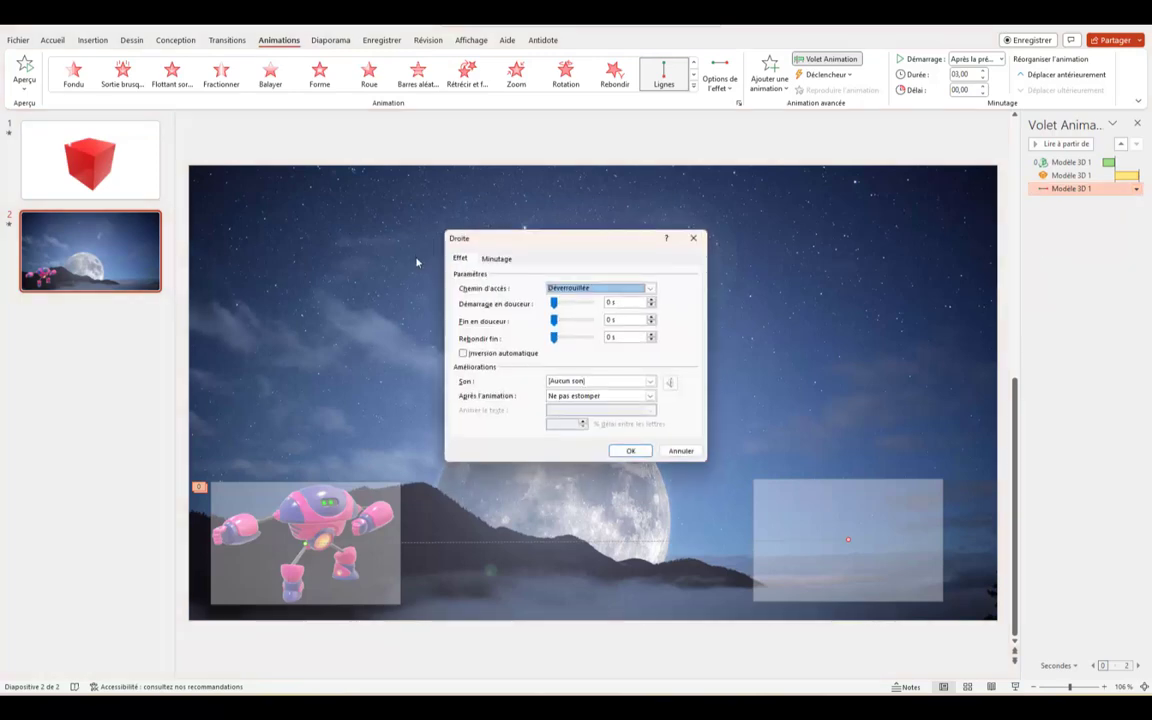
click(488, 260)
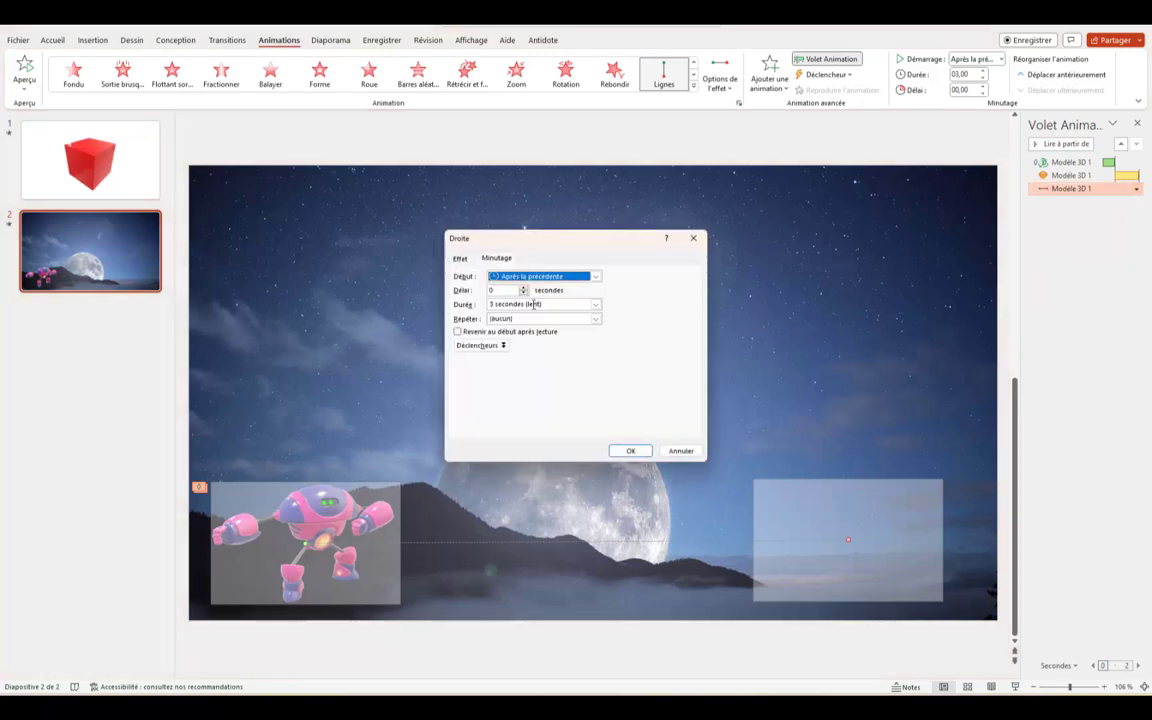
click(595, 305)
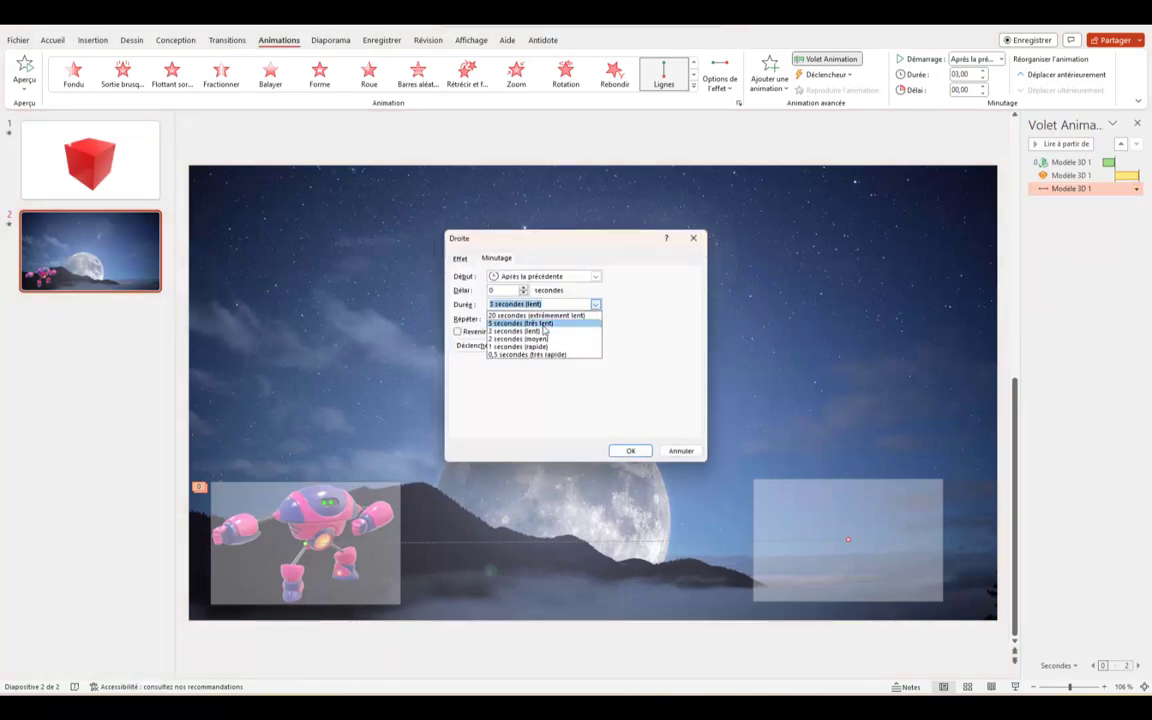
click(540, 323)
click(631, 451)
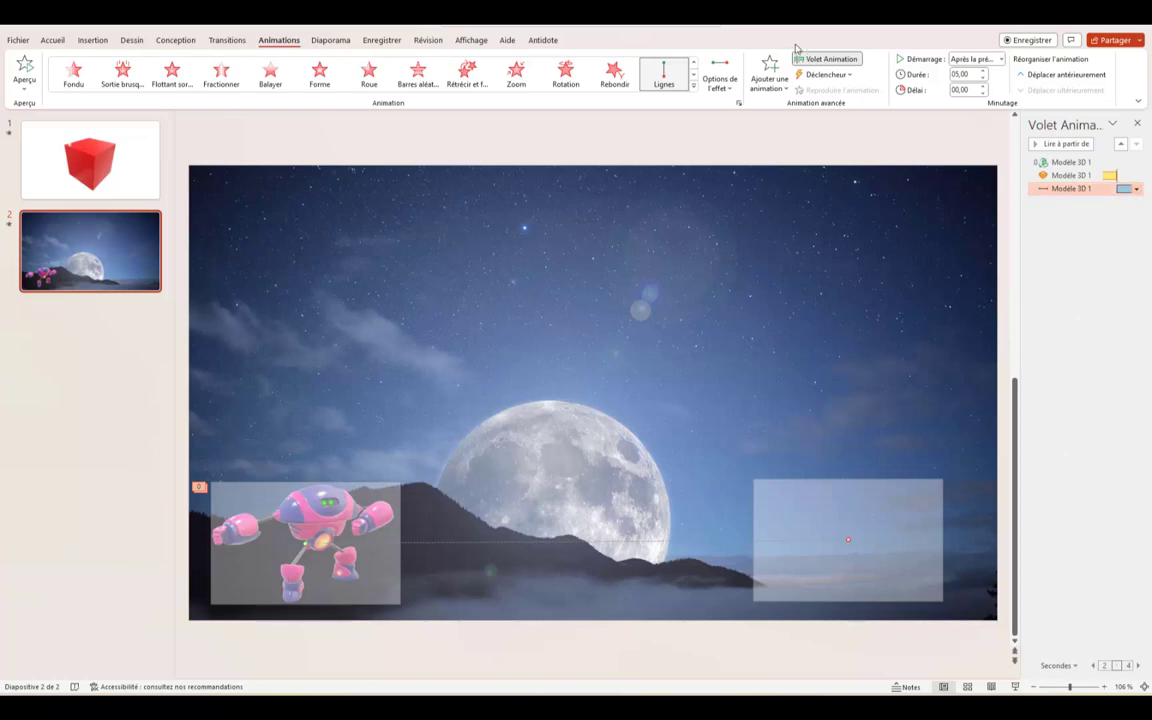
Step: Add a 20-second 3D Rotation after the previous animation and preview slide 2
click(768, 75)
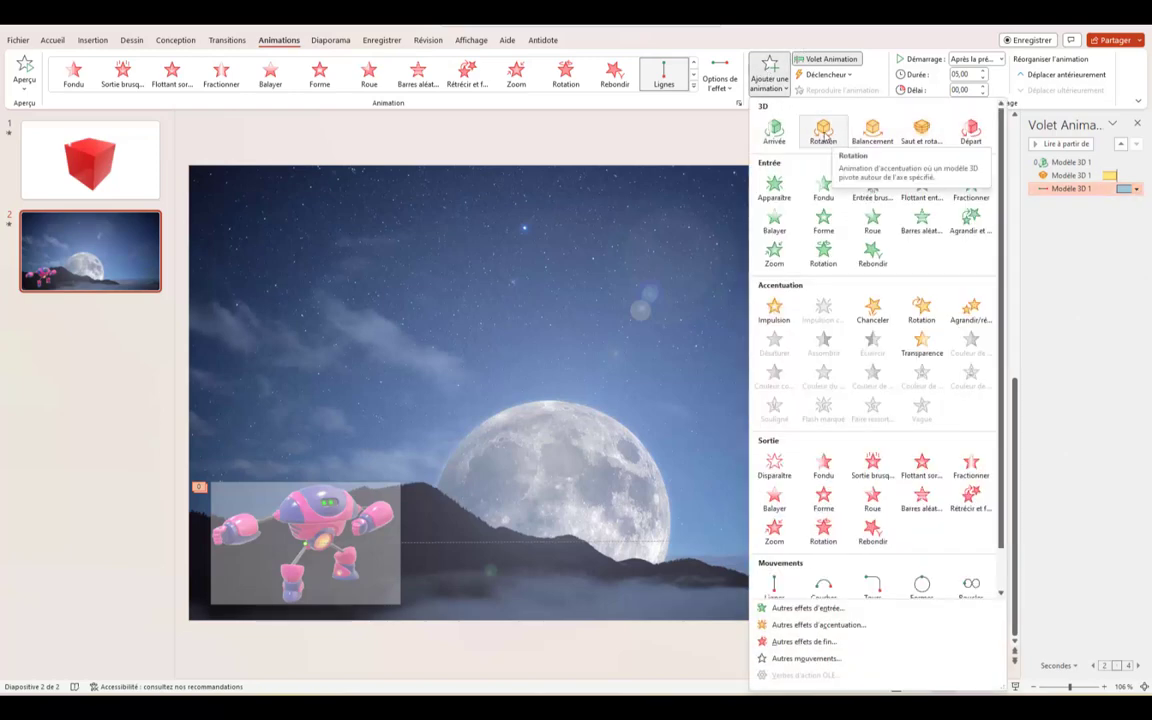
click(823, 130)
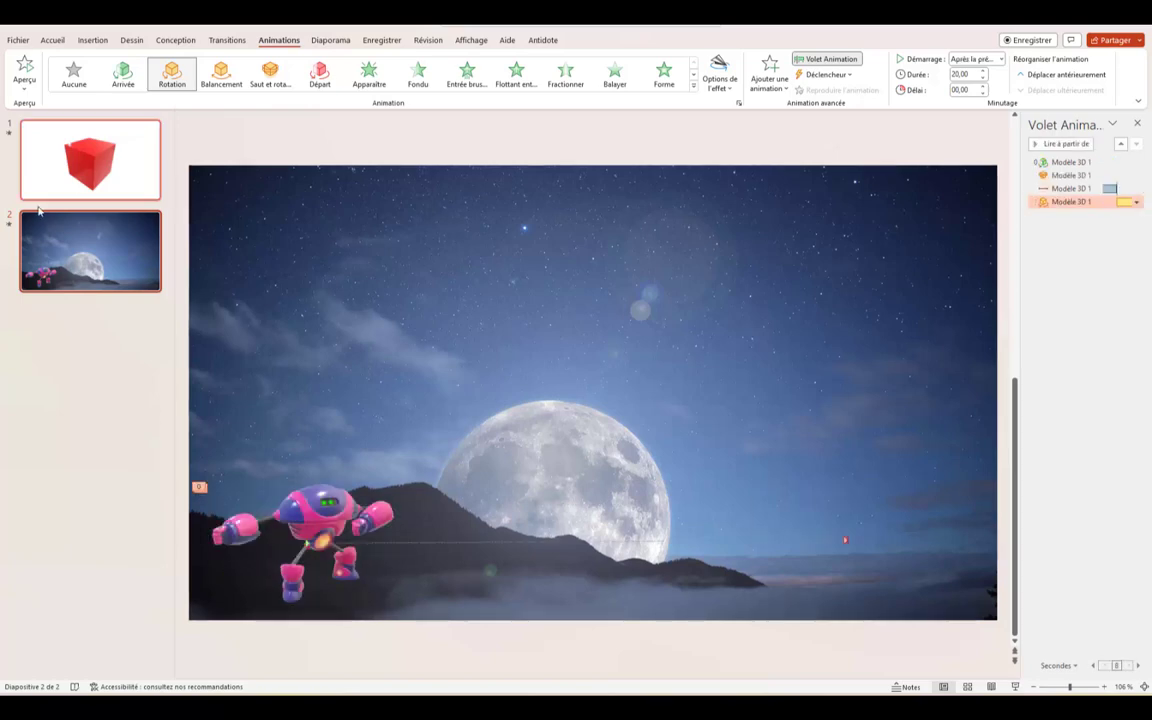
click(10, 227)
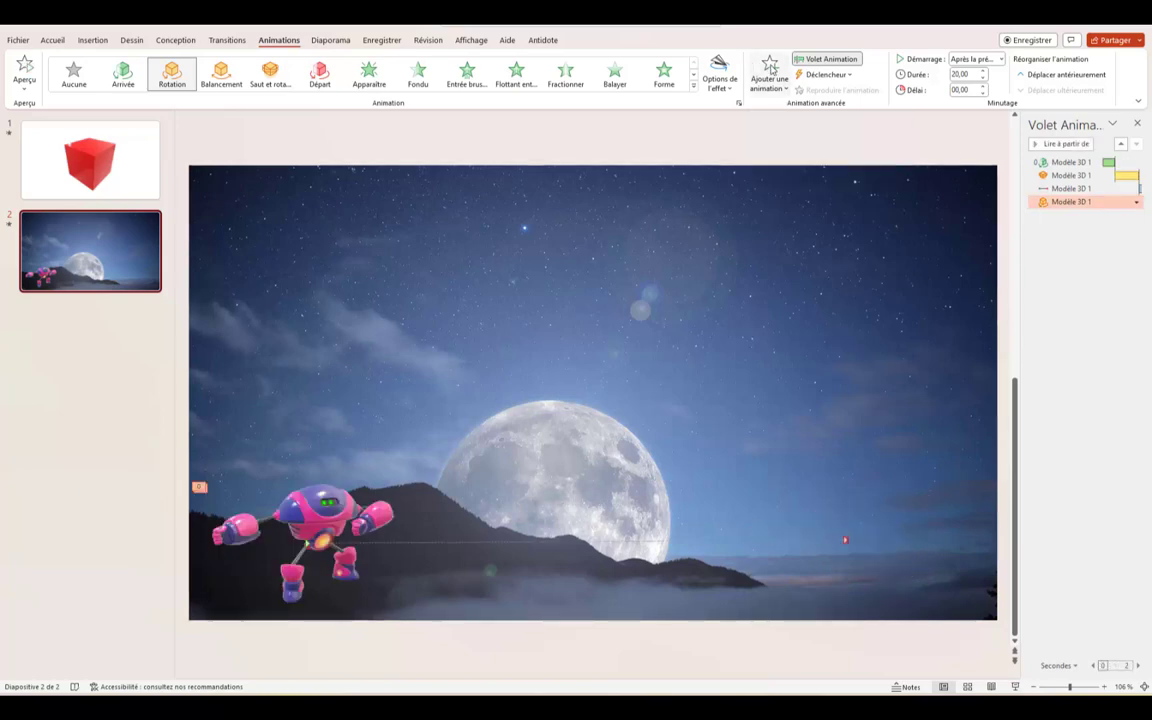
Step: Add the 3D Balancement animation, starting after the previous one
click(770, 68)
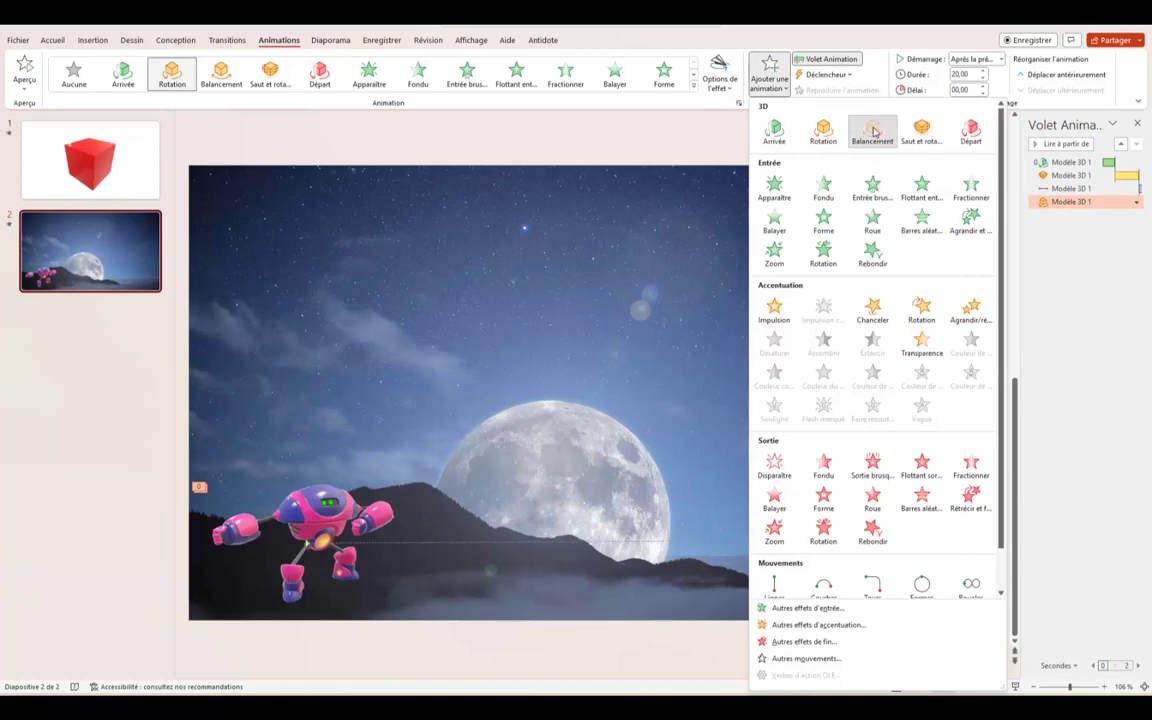
click(872, 128)
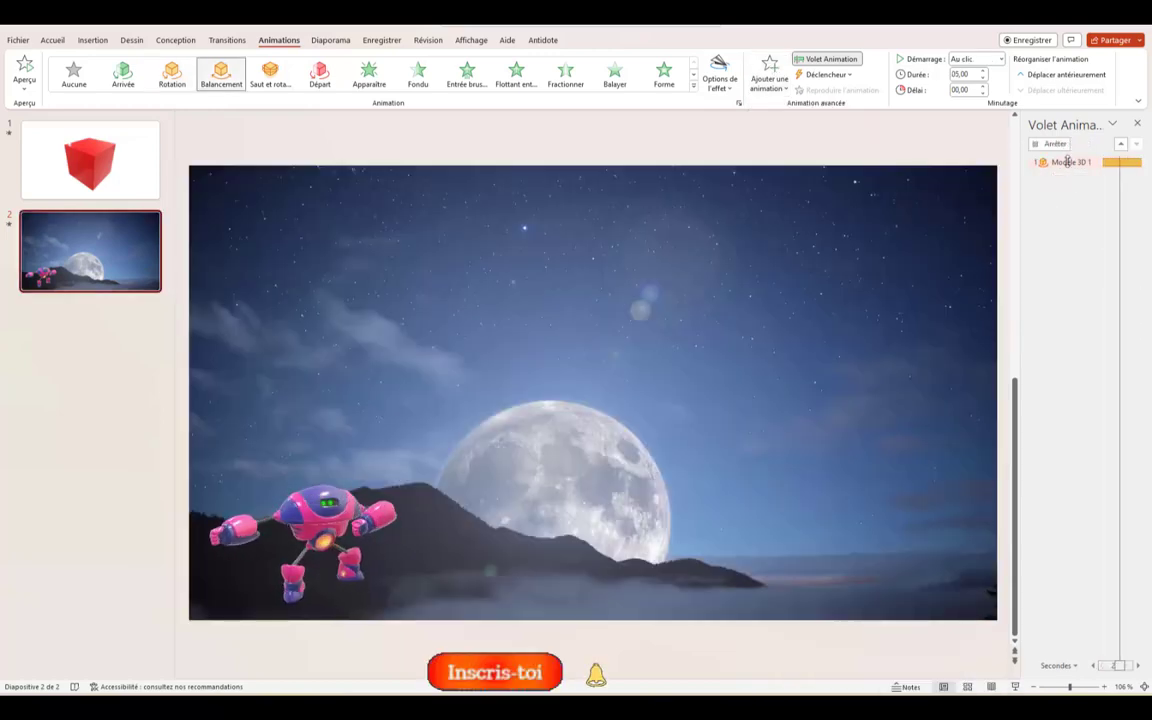
click(1140, 216)
click(1025, 255)
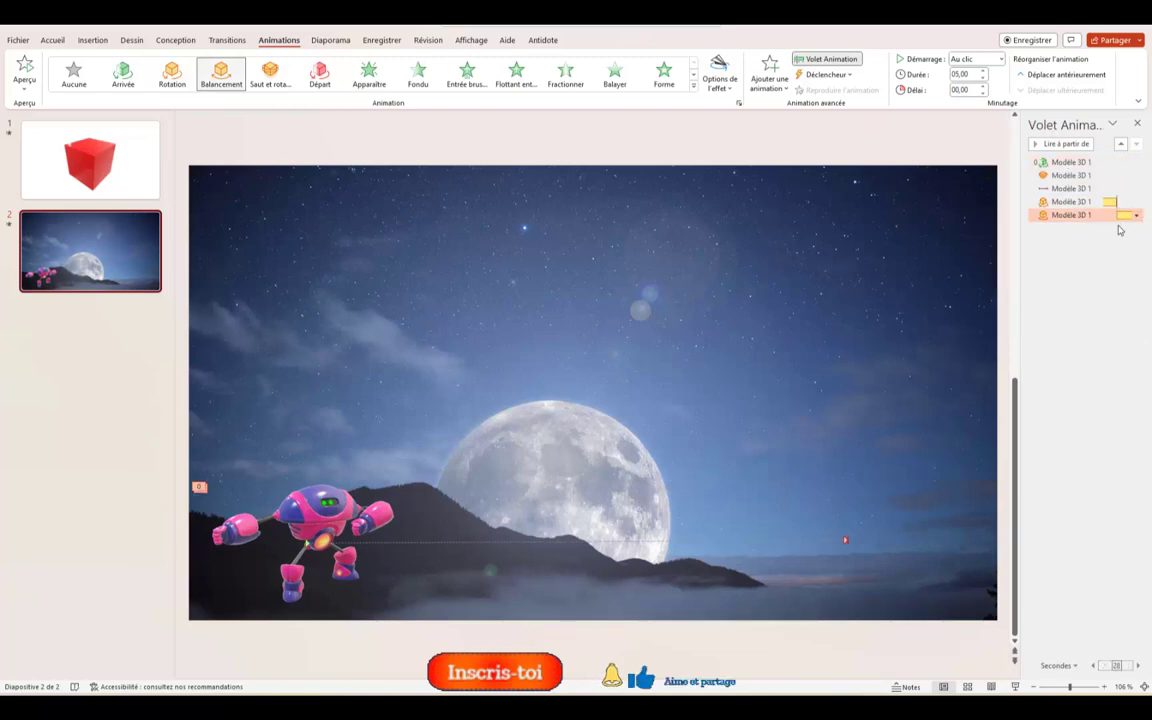
Step: Keep the sway's smooth start at 0 and set its duration to 2 secondes
click(1137, 217)
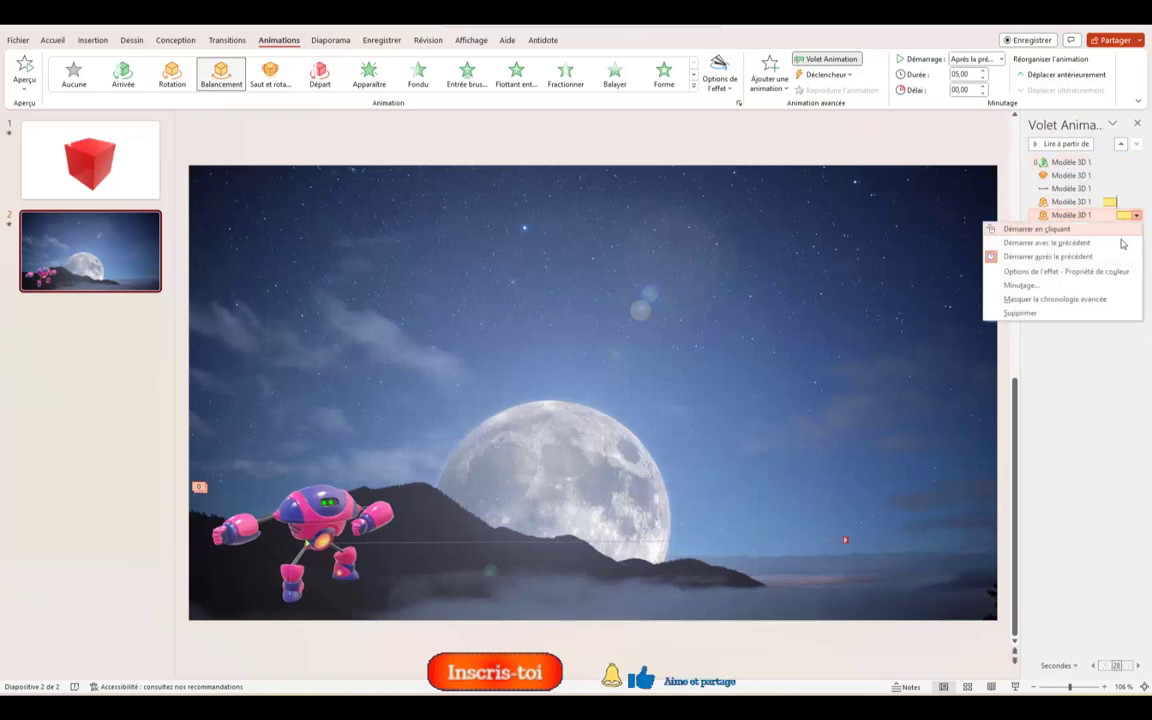
click(1034, 272)
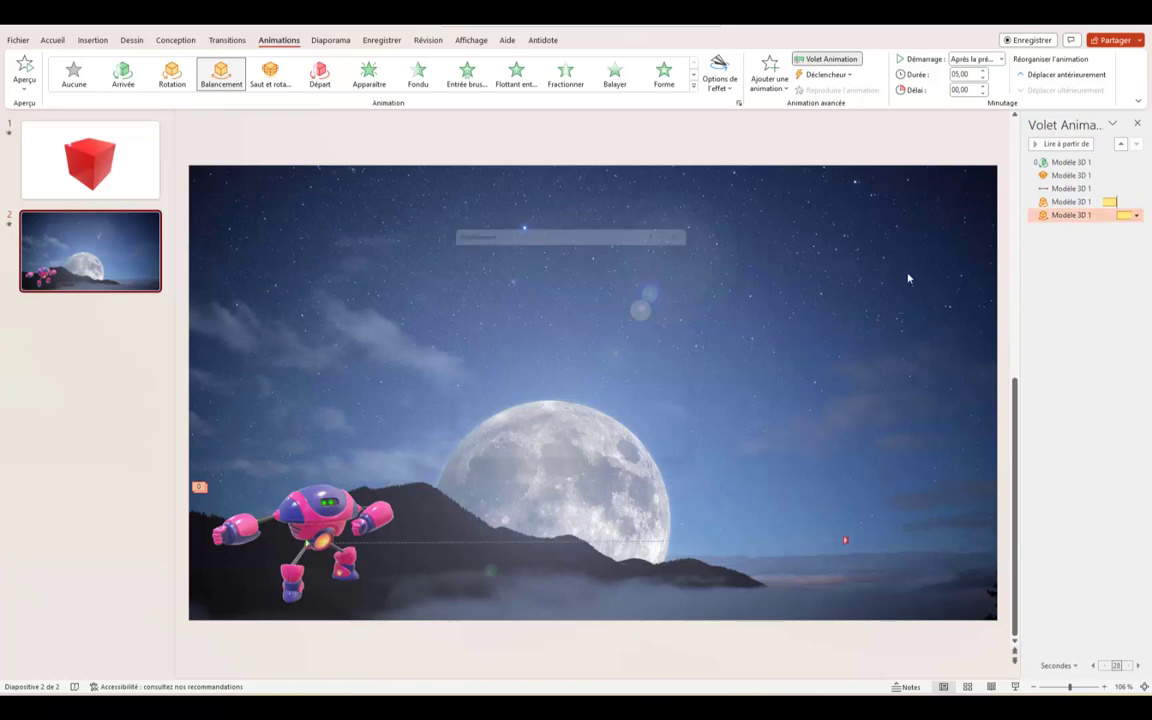
drag(561, 323, 553, 319)
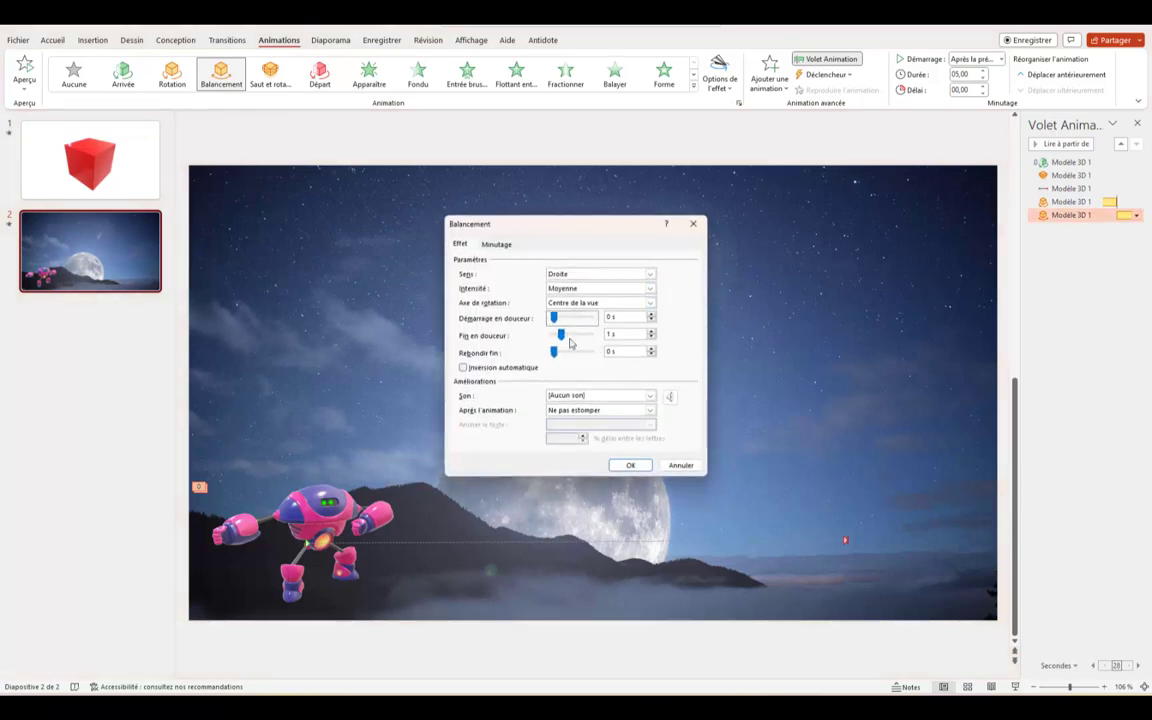
click(497, 245)
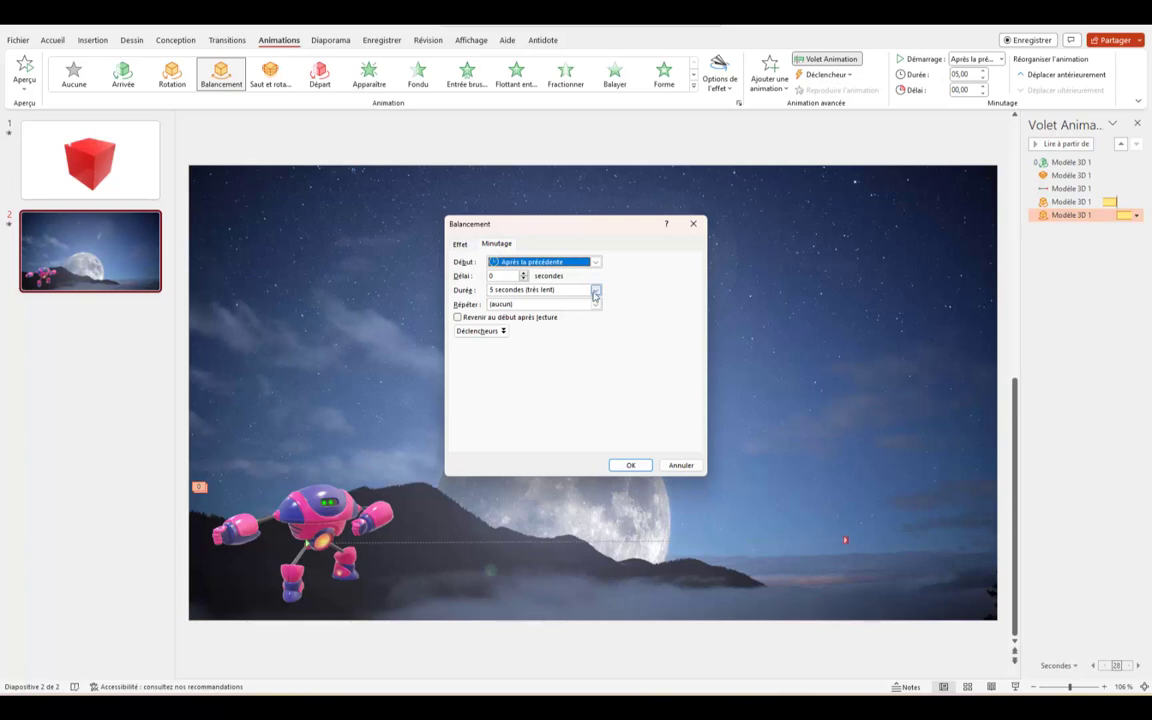
click(595, 290)
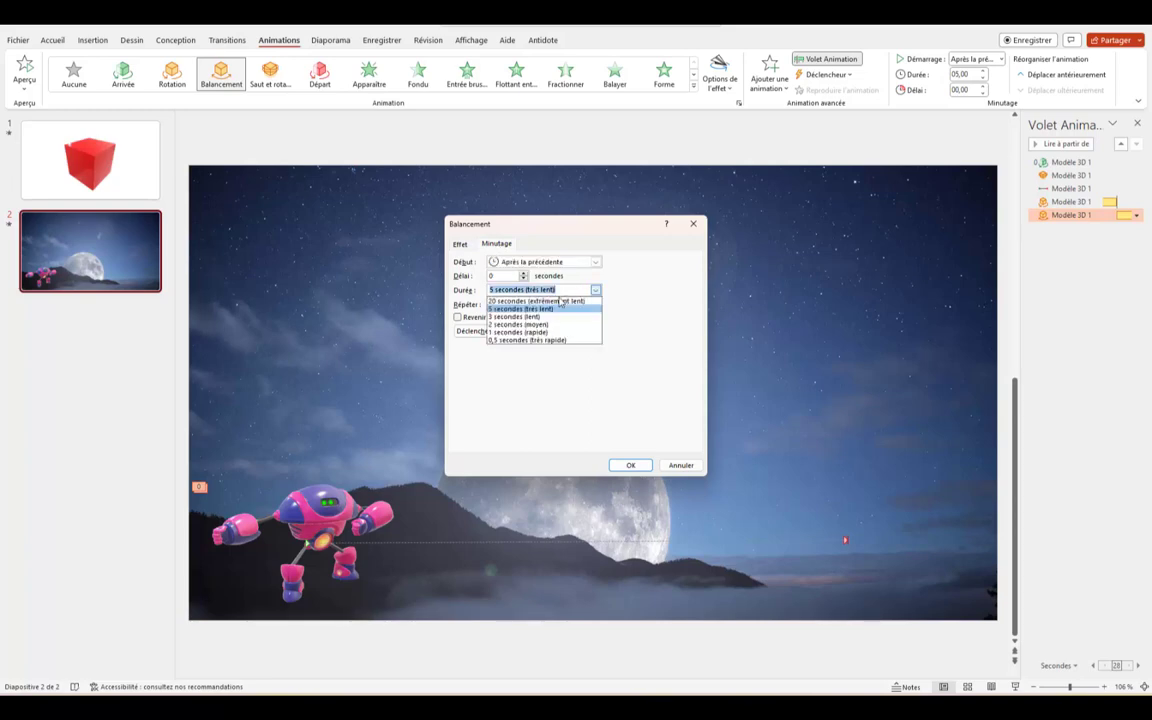
click(507, 331)
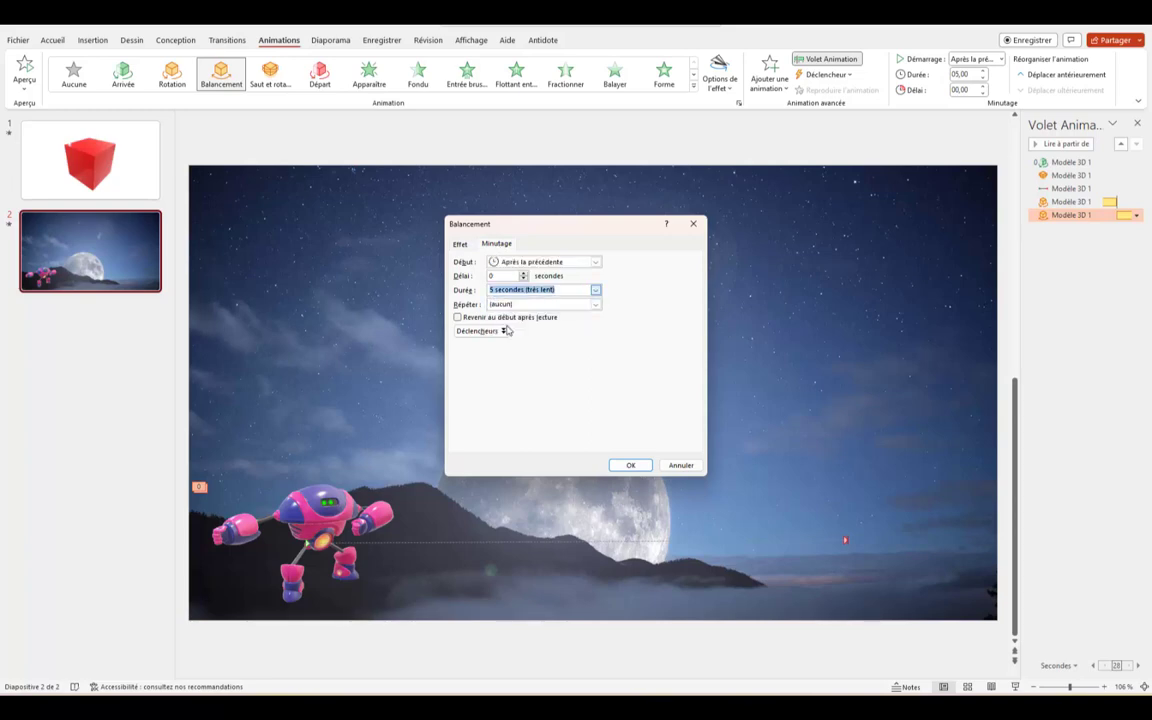
click(626, 466)
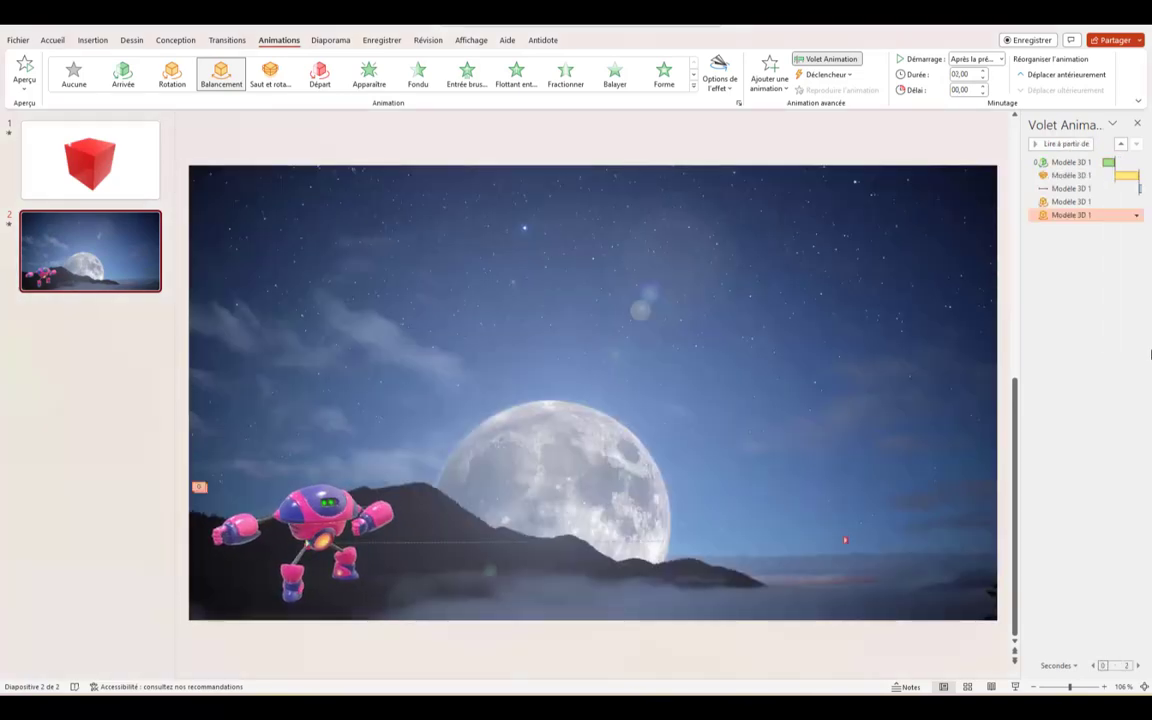
Step: Add a 3D Départ exit animation to the robot, starting after the previous one
click(768, 72)
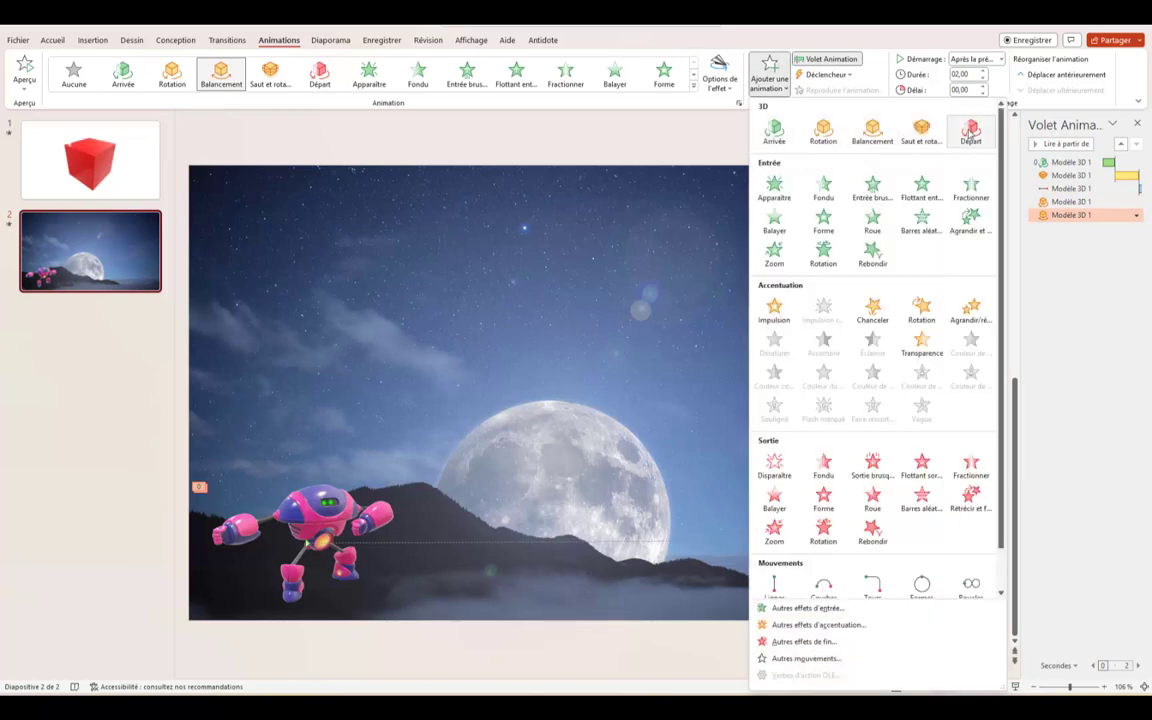
click(972, 130)
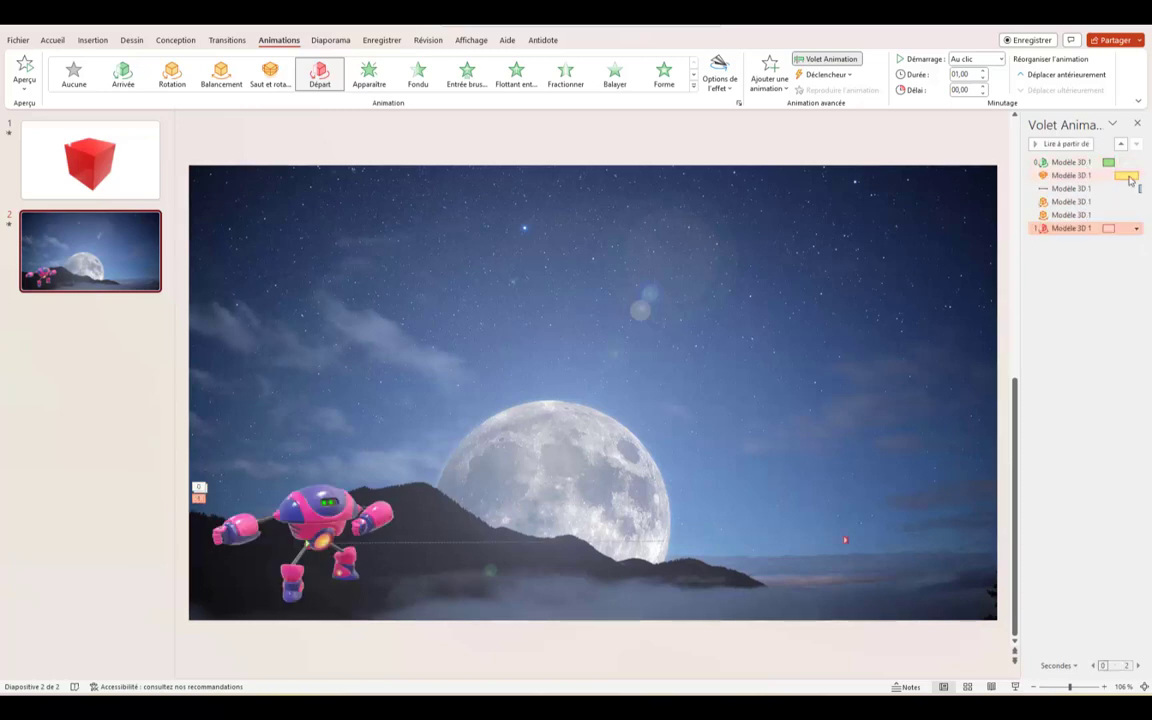
click(1136, 229)
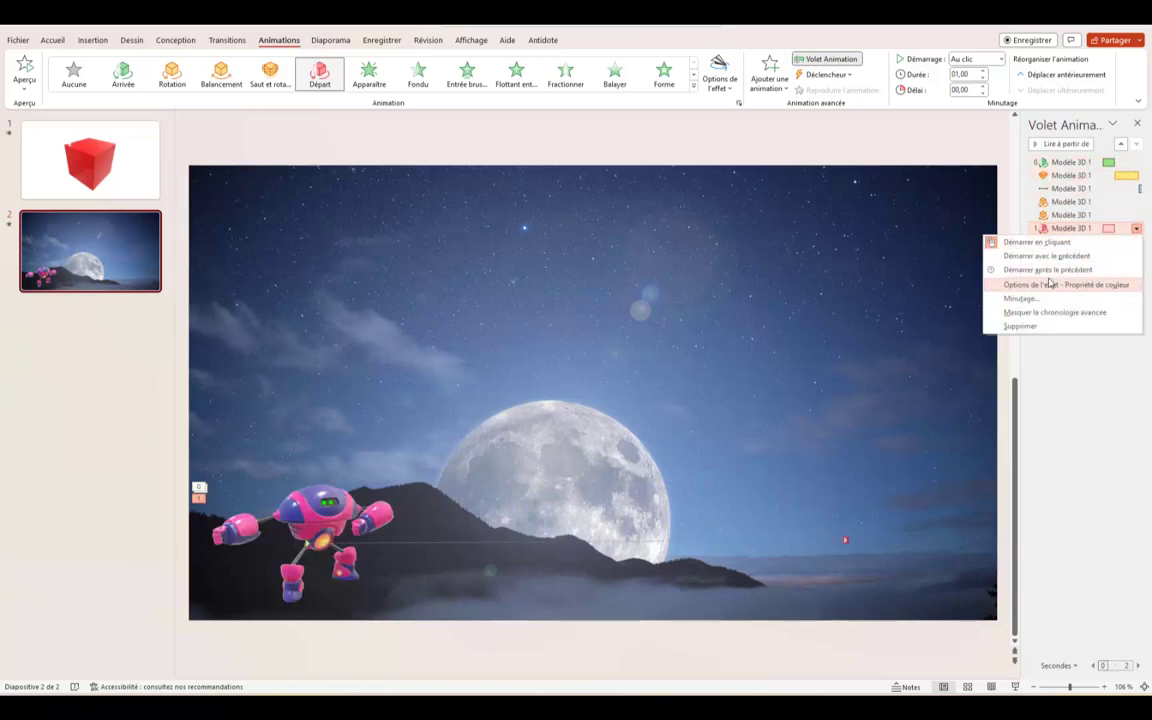
click(946, 245)
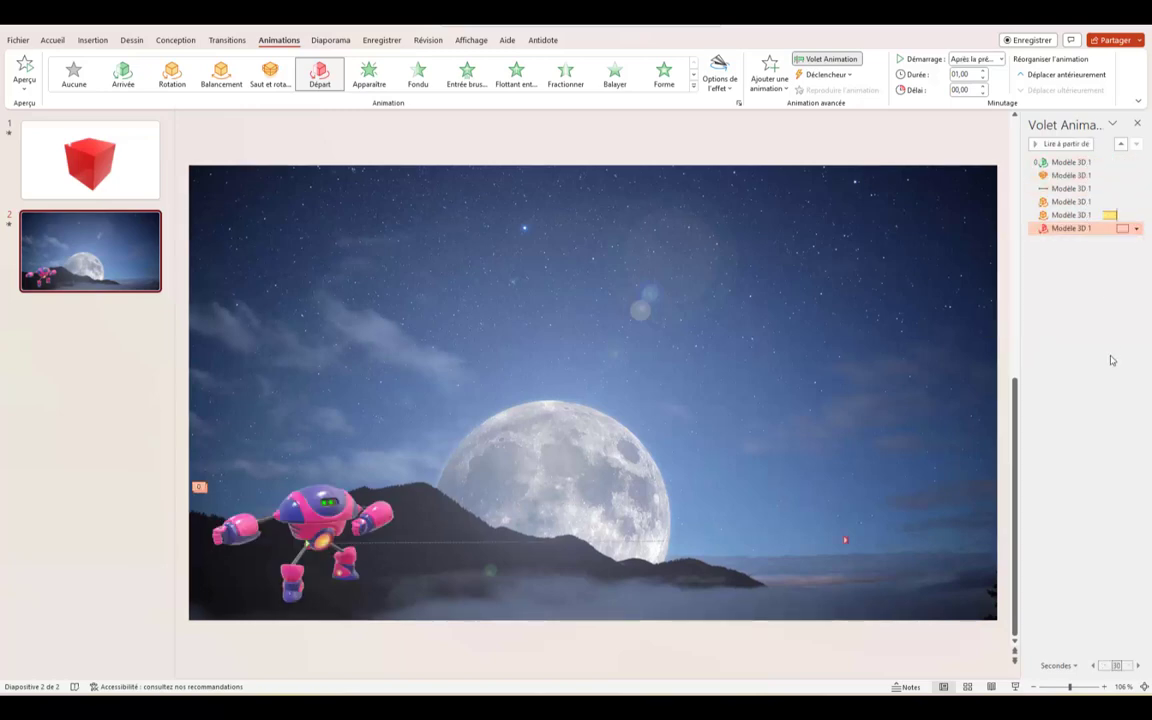
Step: Set the Départ exit's effect sound to Bombe in its effect options
click(1136, 229)
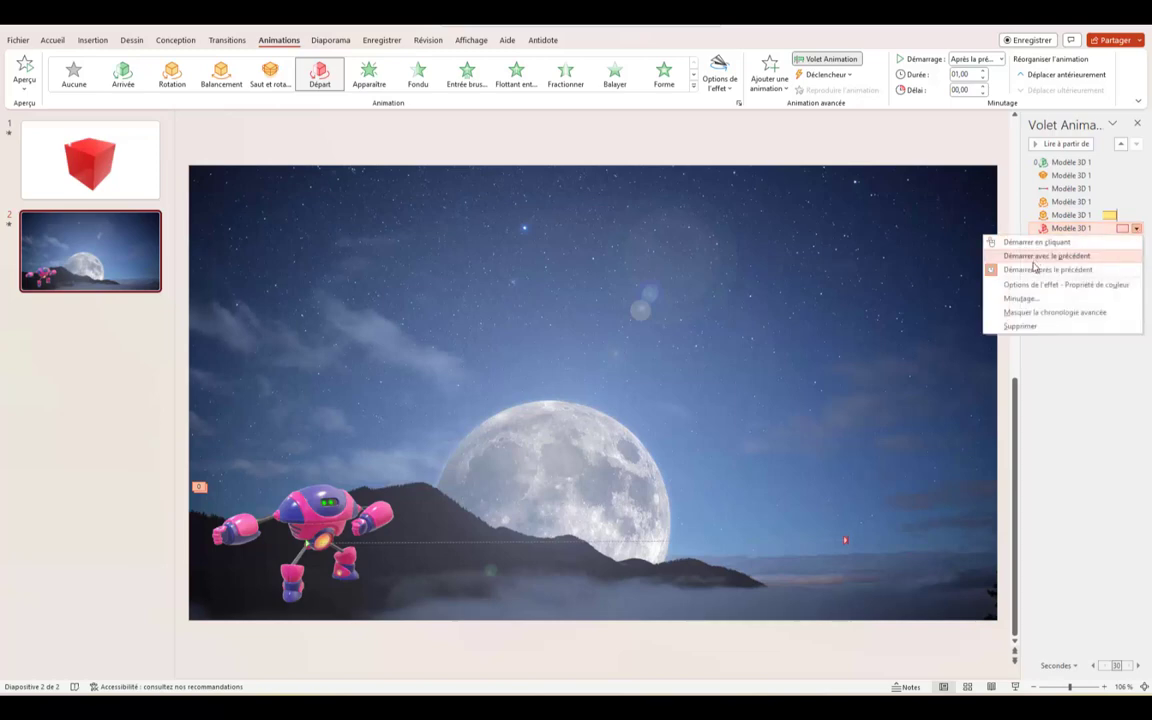
click(1032, 286)
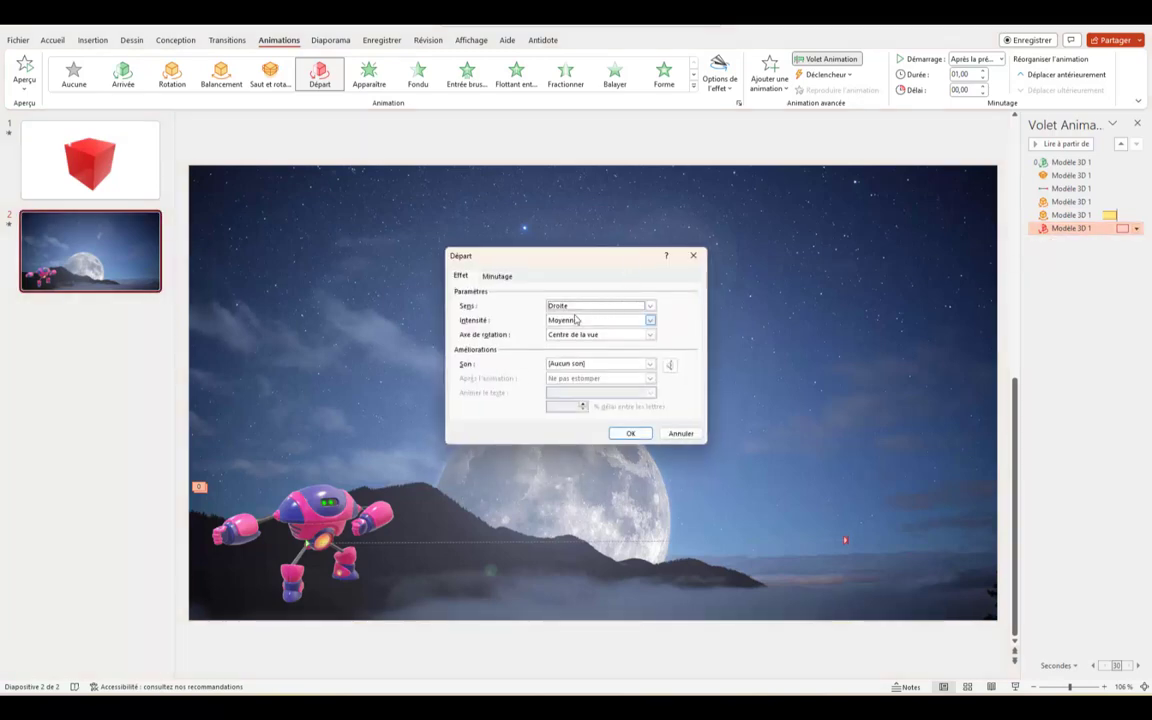
click(498, 277)
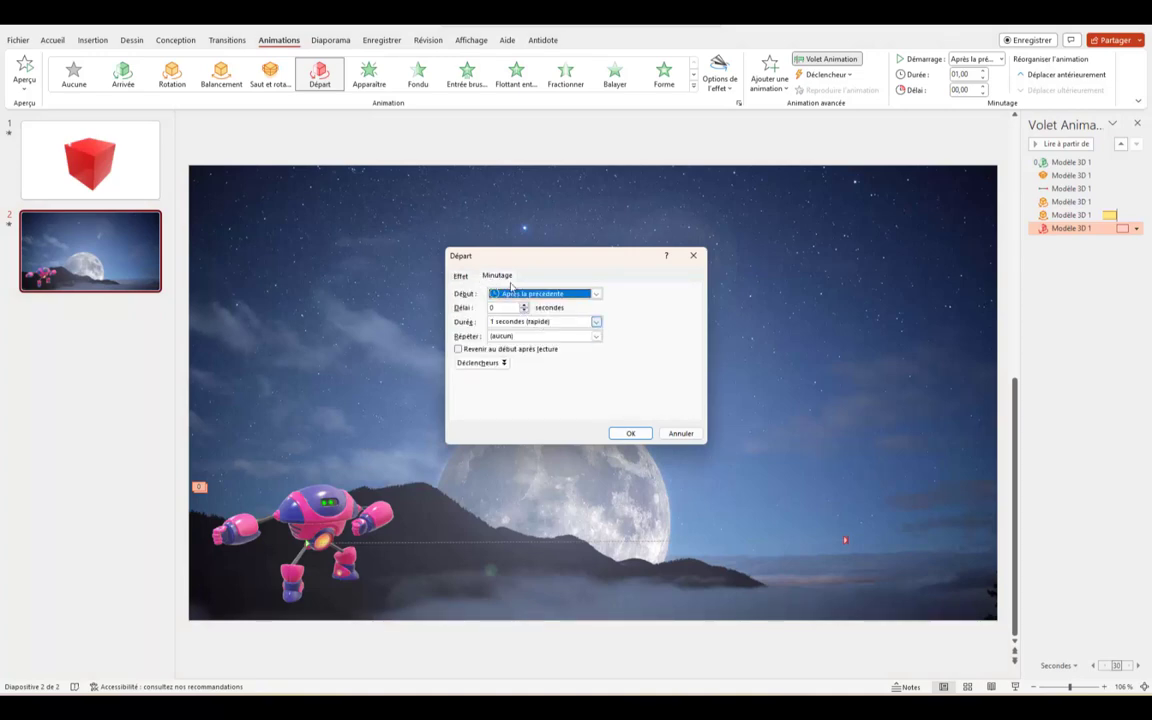
click(460, 278)
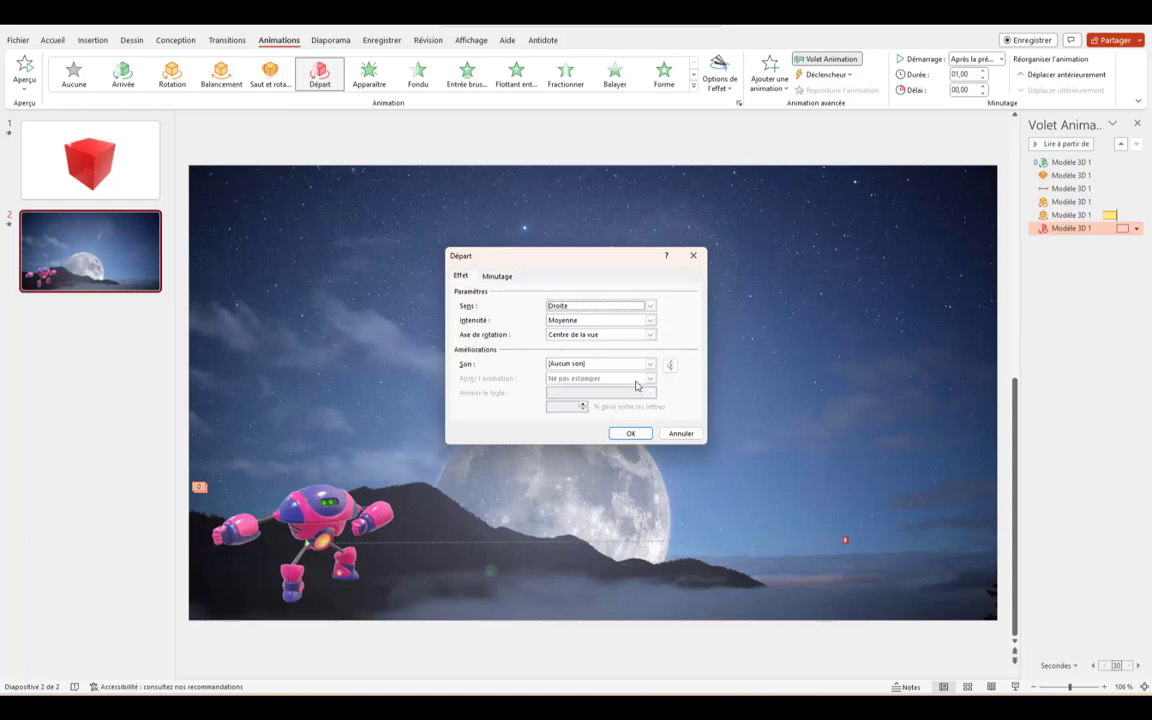
click(649, 367)
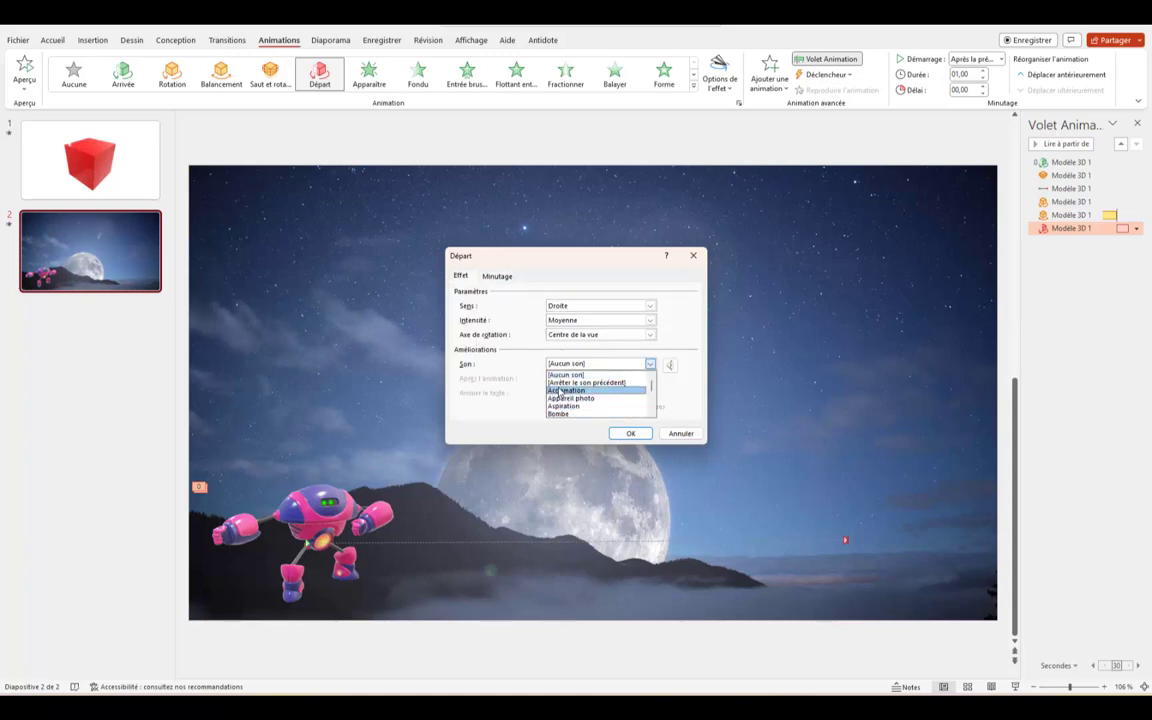
scroll(560, 392, down, 1)
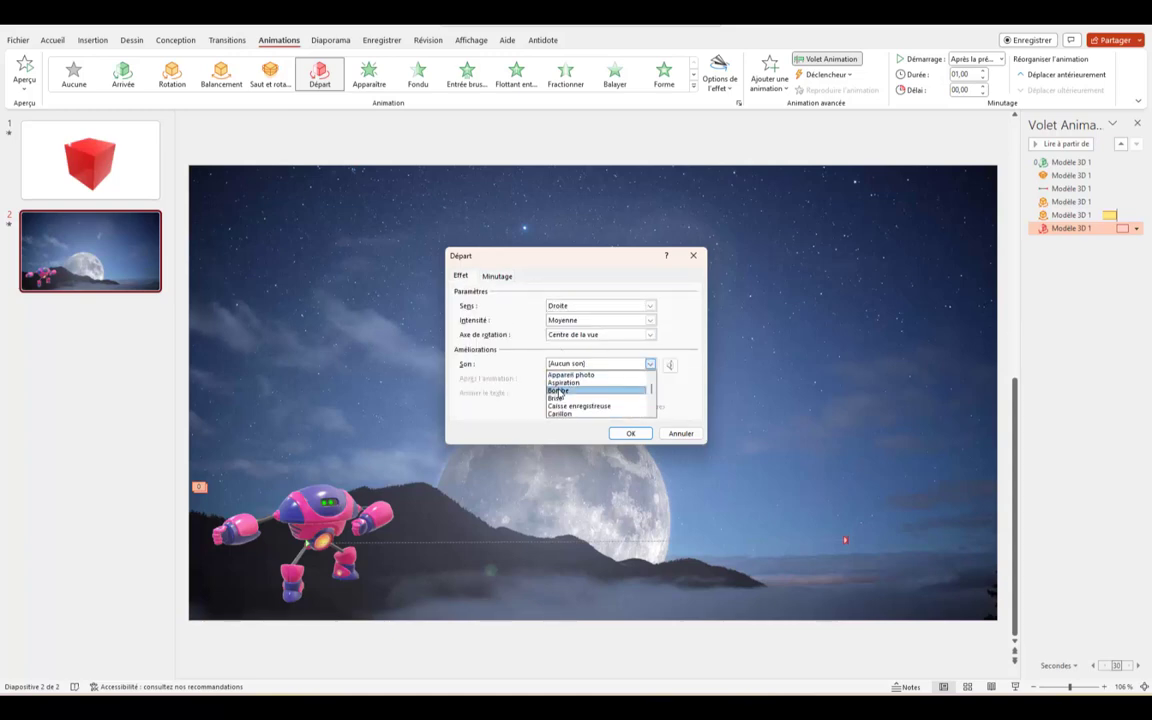
click(559, 391)
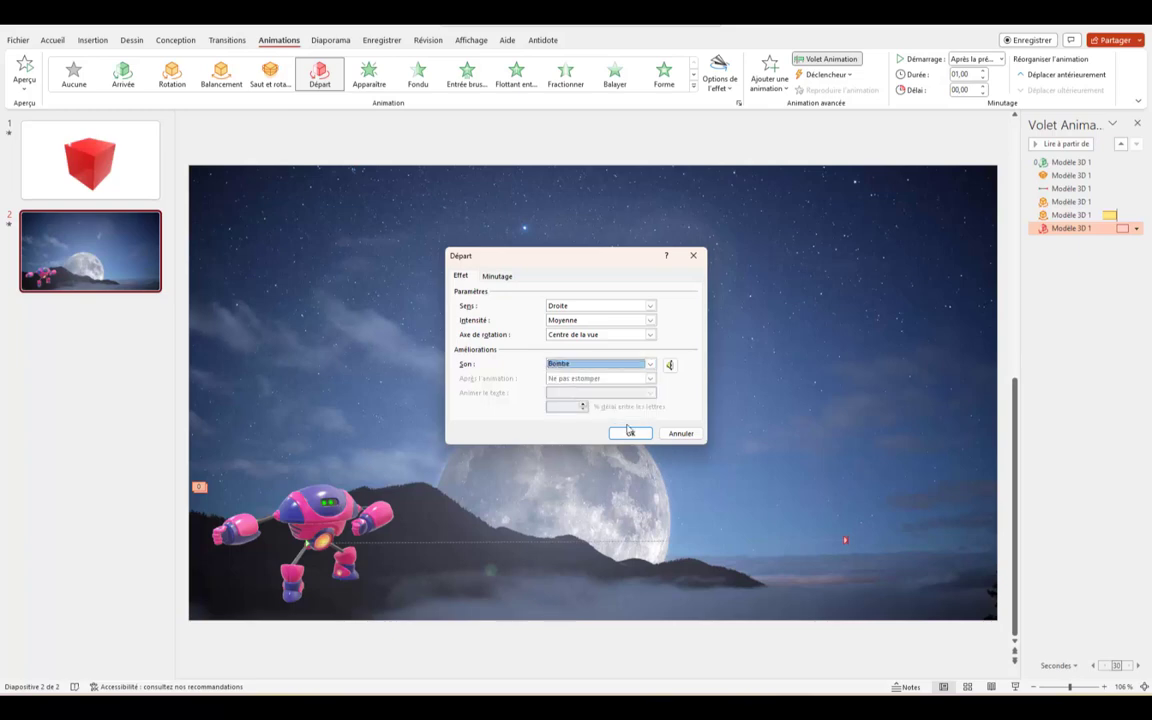
click(630, 433)
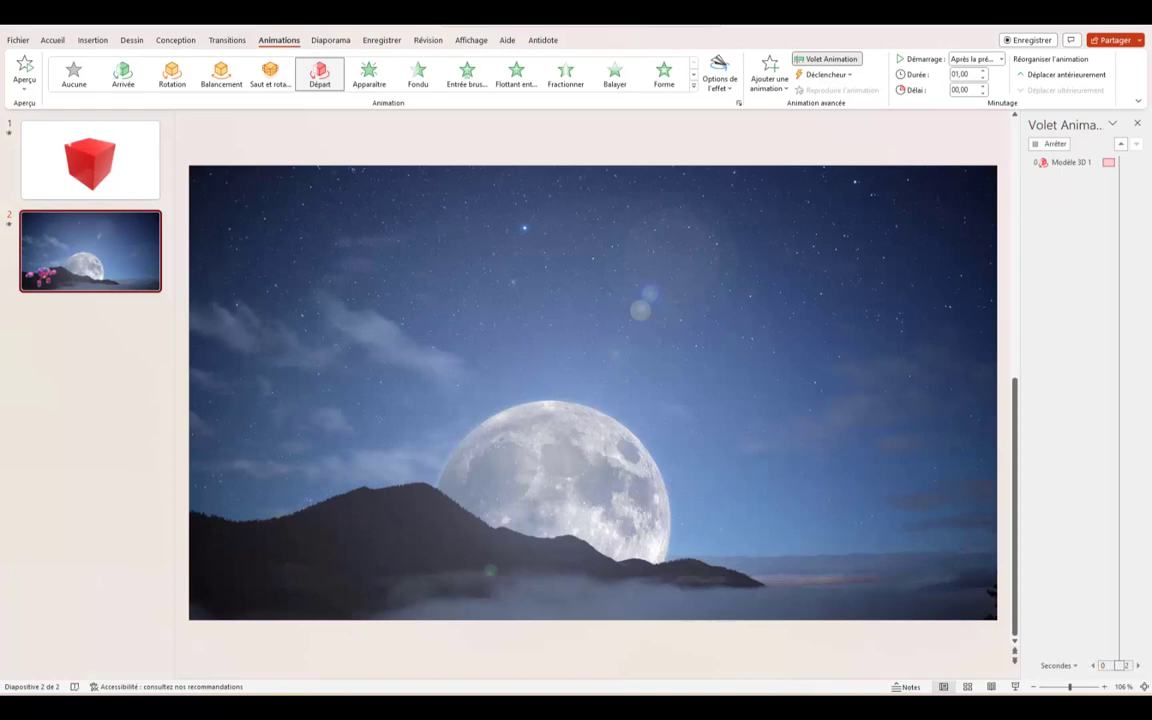
click(8, 224)
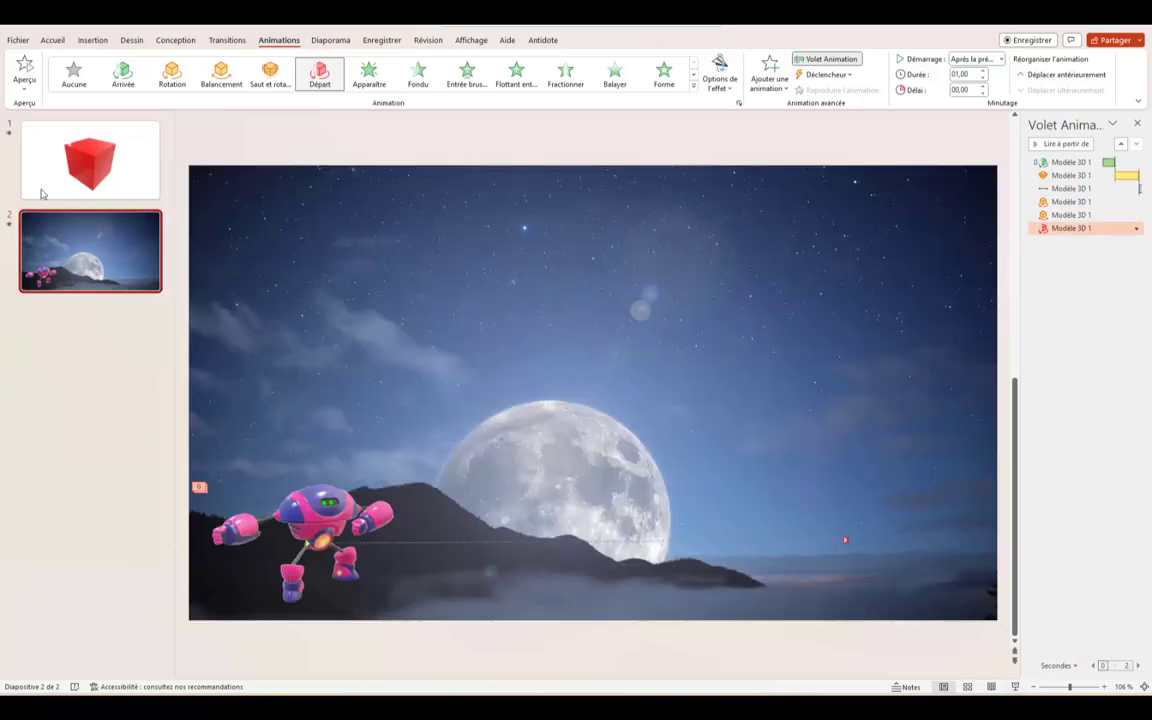
Step: Return to slide 1 with the red 3D cube and its four animations
click(34, 135)
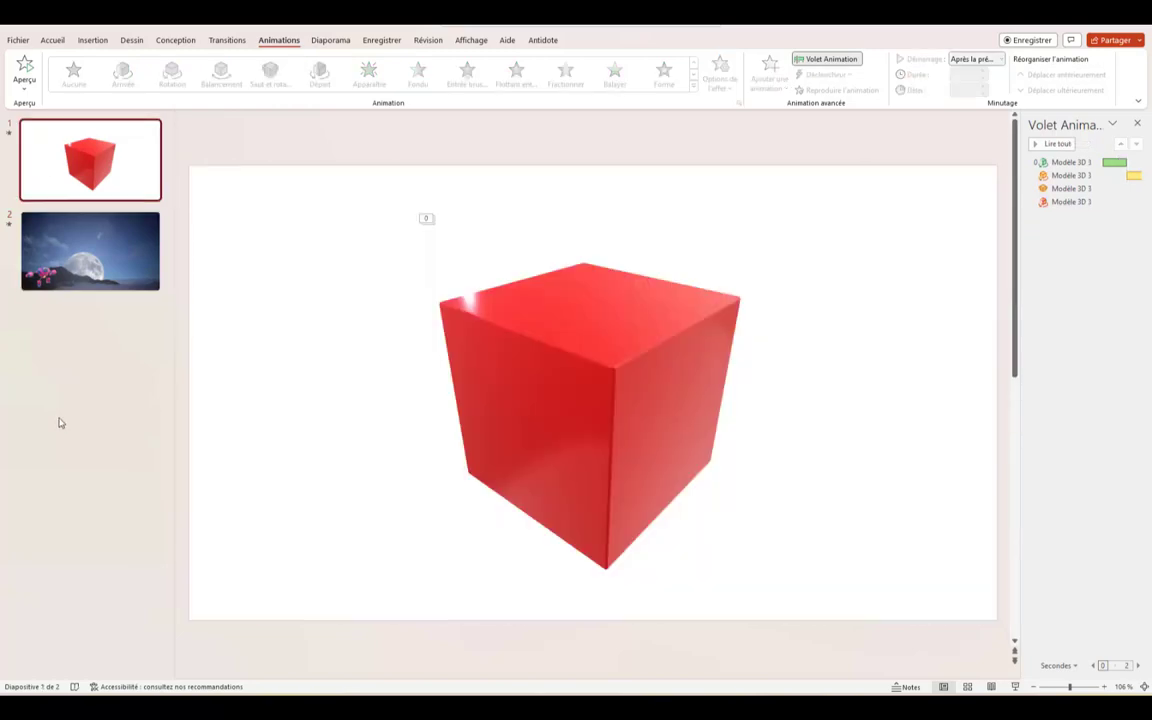